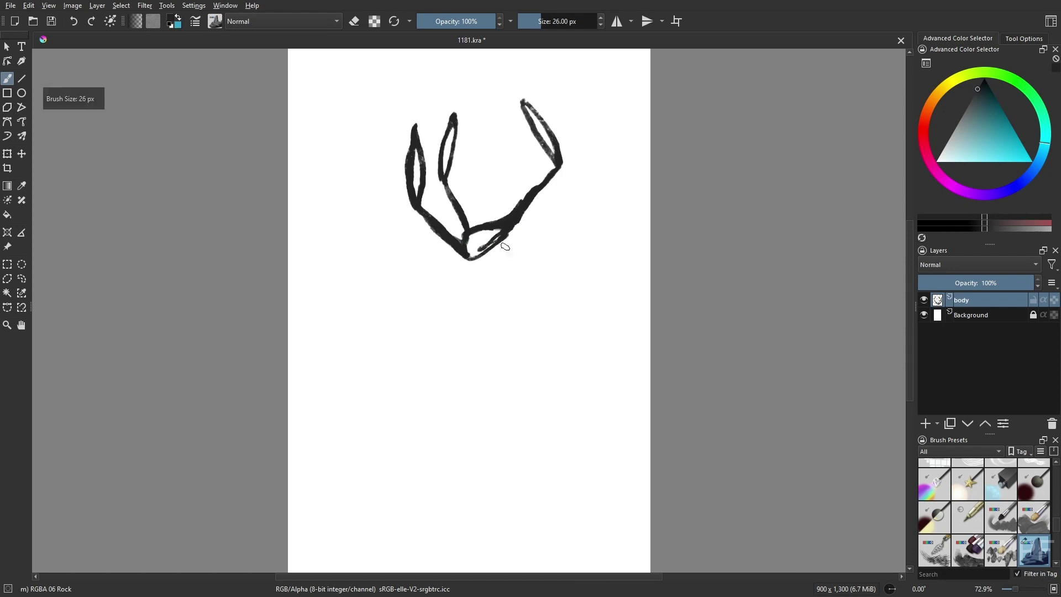
# Step: Sketch the torso outline as a curved, open-bottomed rib cage below the three raised arms on the body layer
pyautogui.moveTo(464, 250)
pyautogui.mouseDown()
pyautogui.moveTo(441, 289)
pyautogui.moveTo(454, 333)
pyautogui.moveTo(485, 289)
pyautogui.moveTo(498, 301)
pyautogui.mouseUp()
pyautogui.moveTo(507, 241)
pyautogui.mouseDown()
pyautogui.moveTo(508, 303)
pyautogui.moveTo(442, 303)
pyautogui.moveTo(448, 256)
pyautogui.mouseUp()
pyautogui.moveTo(497, 304)
pyautogui.mouseDown()
pyautogui.moveTo(513, 276)
pyautogui.moveTo(511, 232)
pyautogui.mouseUp()
pyautogui.moveTo(453, 247); pyautogui.dragTo(438, 288)
pyautogui.moveTo(500, 225)
pyautogui.mouseDown()
pyautogui.moveTo(455, 242)
pyautogui.moveTo(480, 219)
pyautogui.moveTo(504, 236)
pyautogui.mouseUp()
# Step: Select the raised arm with the widest bend using a freehand outline, rotate and move it closer to the torso, and deselect it
pyautogui.click(22, 281)
pyautogui.hotkey('ctrl', 't')
pyautogui.moveTo(678, 231); pyautogui.dragTo(676, 237)
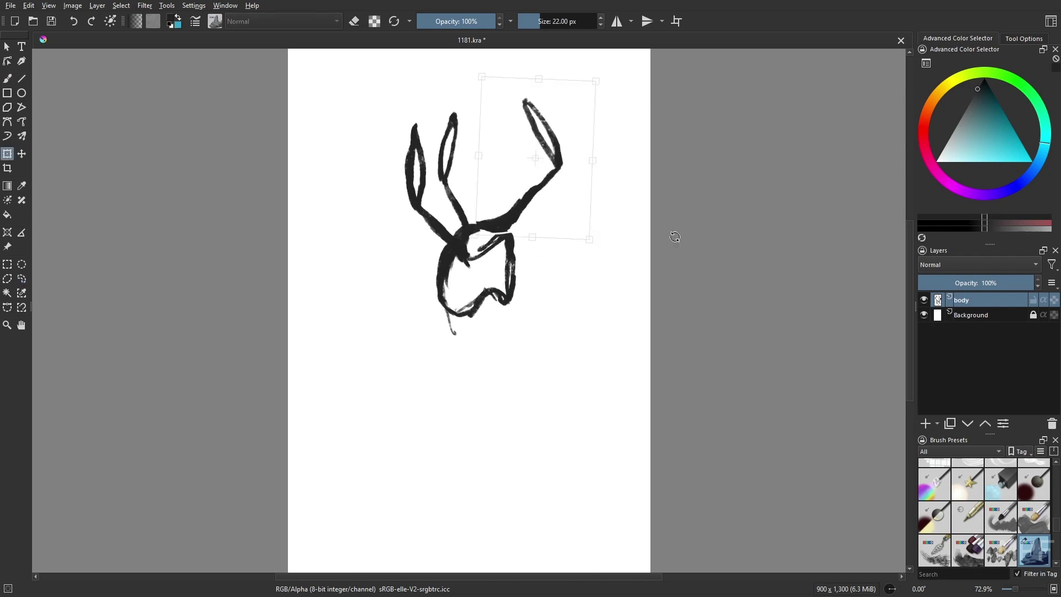
pyautogui.moveTo(551, 201); pyautogui.dragTo(545, 214)
pyautogui.moveTo(625, 207); pyautogui.dragTo(621, 193)
pyautogui.moveTo(551, 206); pyautogui.dragTo(533, 214)
pyautogui.click(22, 265)
pyautogui.click(200, 258)
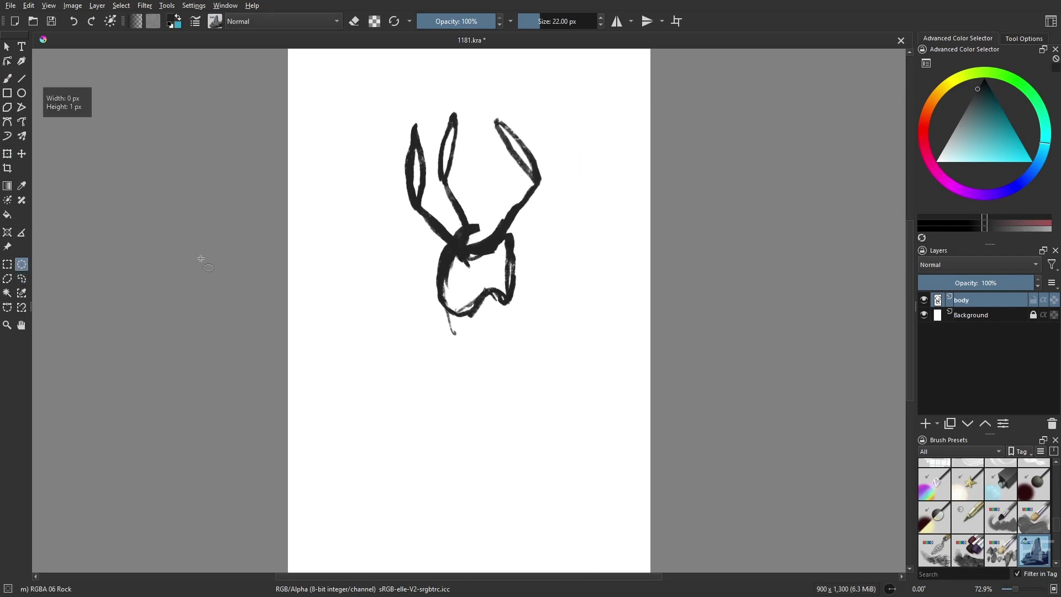
# Step: Draw the spine, pelvis and two long legs below the torso in a wide striding stance
pyautogui.press('b')
pyautogui.moveTo(451, 302)
pyautogui.mouseDown()
pyautogui.moveTo(449, 372)
pyautogui.moveTo(498, 368)
pyautogui.moveTo(493, 390)
pyautogui.moveTo(566, 448)
pyautogui.moveTo(509, 402)
pyautogui.moveTo(507, 373)
pyautogui.moveTo(456, 437)
pyautogui.moveTo(467, 484)
pyautogui.mouseUp()
pyautogui.press('m')
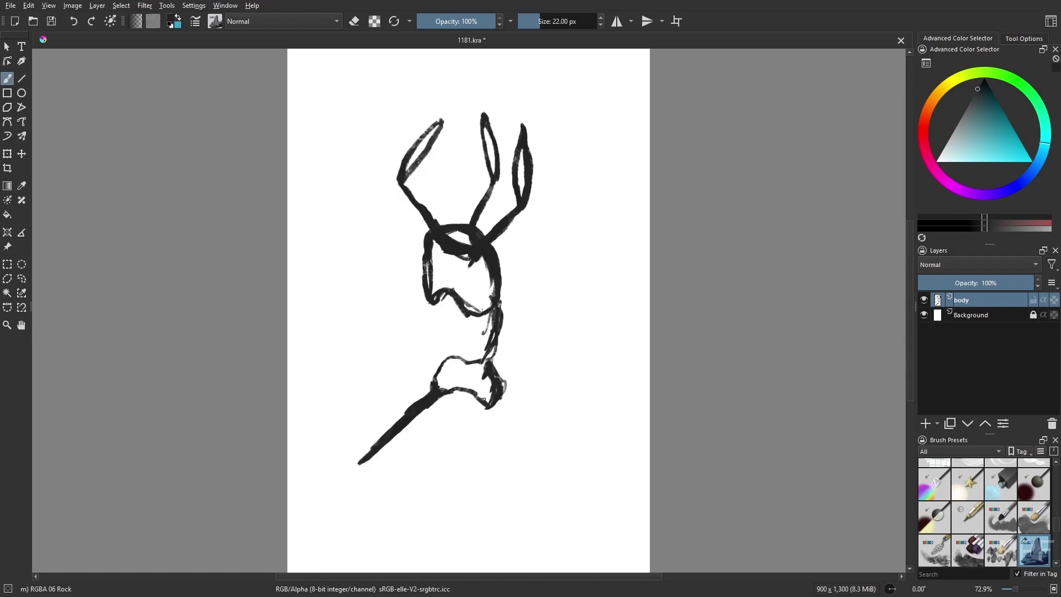
pyautogui.moveTo(486, 397); pyautogui.dragTo(512, 494)
pyautogui.moveTo(360, 468); pyautogui.dragTo(412, 551)
pyautogui.moveTo(510, 493)
pyautogui.mouseDown()
pyautogui.moveTo(556, 545)
pyautogui.moveTo(511, 491)
pyautogui.mouseUp()
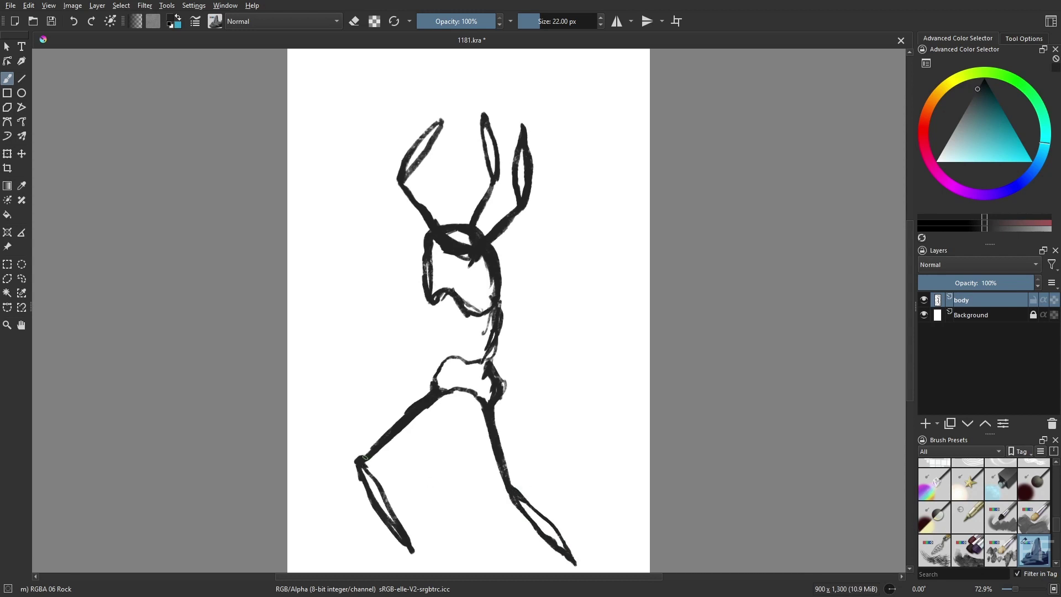
# Step: Thicken the knee and hip joints and add curved connecting lines at the waist
pyautogui.moveTo(375, 453); pyautogui.dragTo(367, 471)
pyautogui.moveTo(440, 376); pyautogui.dragTo(432, 396)
pyautogui.moveTo(477, 399)
pyautogui.mouseDown()
pyautogui.moveTo(488, 423)
pyautogui.moveTo(487, 401)
pyautogui.mouseUp()
pyautogui.moveTo(491, 334); pyautogui.dragTo(462, 360)
pyautogui.moveTo(493, 349); pyautogui.dragTo(498, 373)
pyautogui.moveTo(494, 330); pyautogui.dragTo(455, 356)
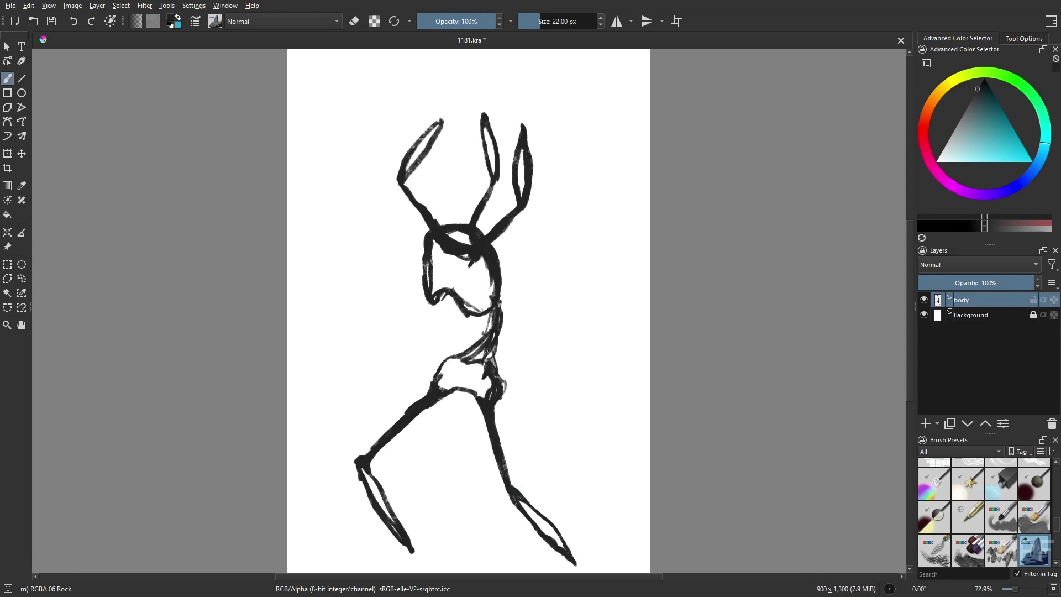
# Step: Paint solid black hands with long spread fingers on the ends of the three raised arms
pyautogui.moveTo(437, 117)
pyautogui.mouseDown()
pyautogui.moveTo(429, 108)
pyautogui.moveTo(447, 114)
pyautogui.moveTo(439, 83)
pyautogui.moveTo(432, 103)
pyautogui.mouseUp()
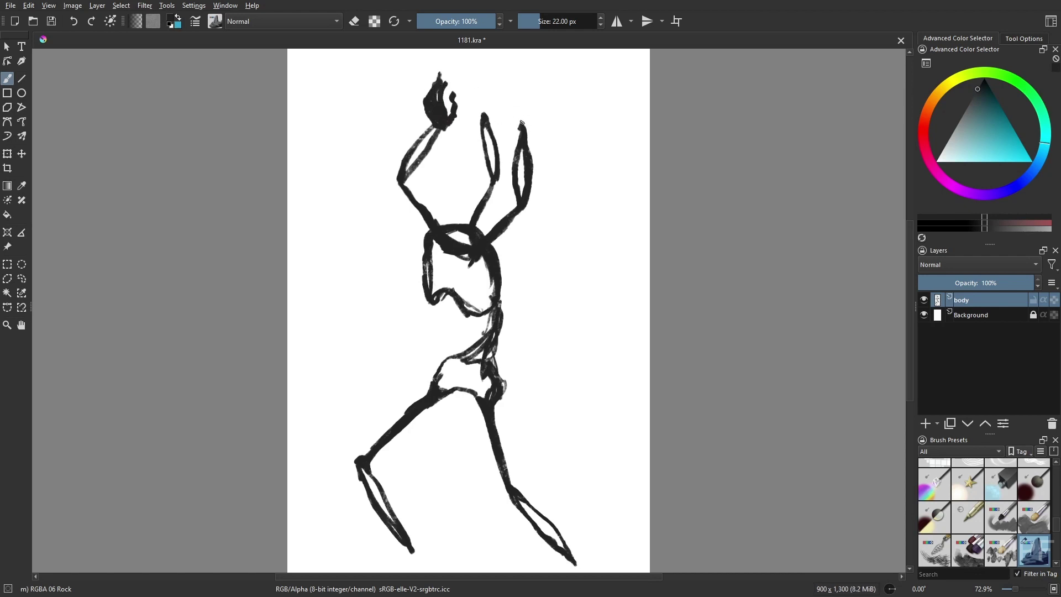
pyautogui.moveTo(534, 123)
pyautogui.mouseDown()
pyautogui.moveTo(540, 98)
pyautogui.moveTo(531, 102)
pyautogui.moveTo(528, 88)
pyautogui.moveTo(522, 117)
pyautogui.moveTo(519, 90)
pyautogui.moveTo(513, 120)
pyautogui.moveTo(513, 96)
pyautogui.moveTo(477, 112)
pyautogui.moveTo(490, 103)
pyautogui.moveTo(473, 97)
pyautogui.moveTo(485, 100)
pyautogui.moveTo(474, 93)
pyautogui.moveTo(477, 68)
pyautogui.moveTo(497, 98)
pyautogui.moveTo(479, 113)
pyautogui.moveTo(467, 89)
pyautogui.mouseUp()
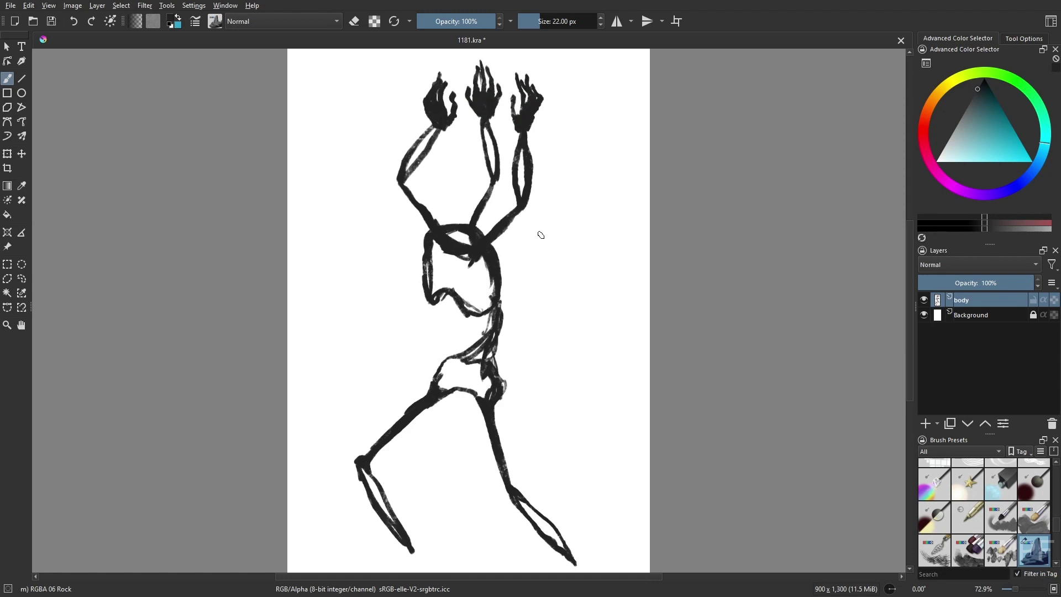
# Step: Draw the shoulders and a long hanging arm with a clawed hand on the spine side of the figure
pyautogui.moveTo(431, 227); pyautogui.dragTo(416, 248)
pyautogui.moveTo(489, 241); pyautogui.dragTo(542, 339)
pyautogui.moveTo(503, 270)
pyautogui.mouseDown()
pyautogui.moveTo(547, 345)
pyautogui.moveTo(559, 454)
pyautogui.moveTo(542, 316)
pyautogui.mouseUp()
pyautogui.moveTo(554, 447)
pyautogui.mouseDown()
pyautogui.moveTo(556, 470)
pyautogui.moveTo(569, 465)
pyautogui.moveTo(555, 471)
pyautogui.moveTo(576, 486)
pyautogui.moveTo(559, 467)
pyautogui.moveTo(548, 477)
pyautogui.moveTo(566, 490)
pyautogui.moveTo(566, 512)
pyautogui.moveTo(571, 490)
pyautogui.mouseUp()
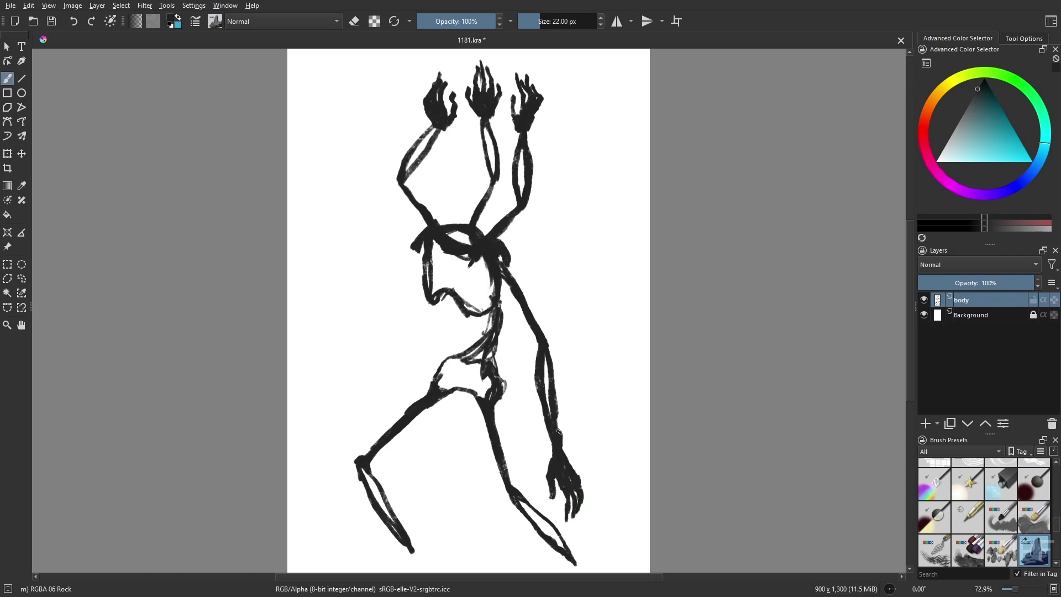
# Step: Add the foot of the stretched leg and draw a second hanging arm with a hand on the opposite side
pyautogui.moveTo(574, 558); pyautogui.dragTo(561, 571)
pyautogui.moveTo(417, 277); pyautogui.dragTo(328, 442)
pyautogui.moveTo(389, 342)
pyautogui.mouseDown()
pyautogui.moveTo(311, 452)
pyautogui.moveTo(310, 470)
pyautogui.moveTo(317, 444)
pyautogui.moveTo(322, 480)
pyautogui.moveTo(329, 428)
pyautogui.mouseUp()
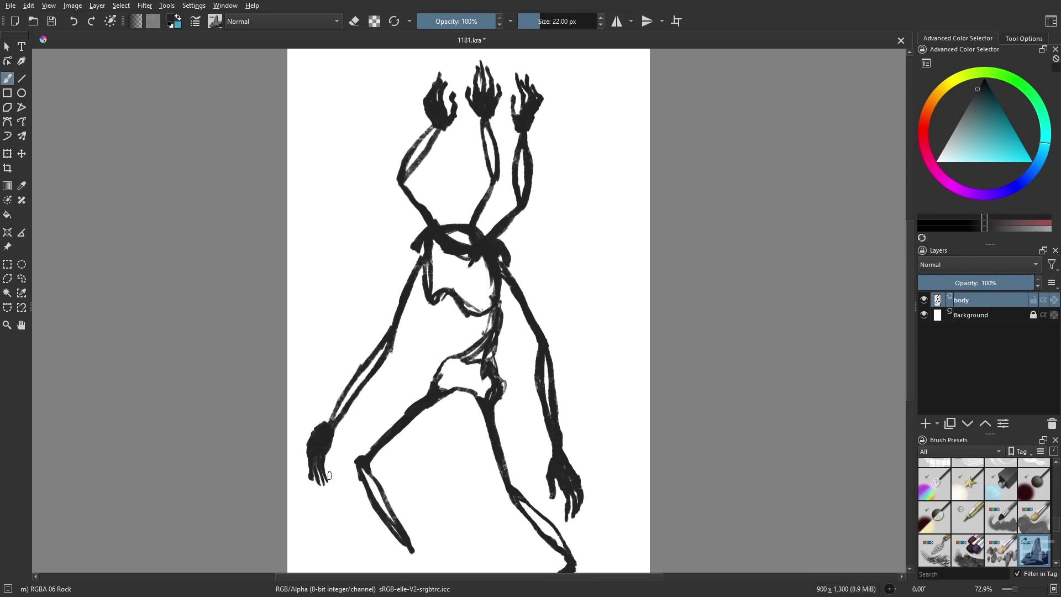
# Step: Paint the foot of the bent leg and thicken the lower part of the stretched leg
pyautogui.press('e')
pyautogui.press('e')
pyautogui.moveTo(410, 549)
pyautogui.mouseDown()
pyautogui.moveTo(420, 554)
pyautogui.moveTo(433, 515)
pyautogui.moveTo(354, 539)
pyautogui.moveTo(407, 524)
pyautogui.mouseUp()
pyautogui.moveTo(550, 541)
pyautogui.mouseDown()
pyautogui.moveTo(555, 521)
pyautogui.moveTo(501, 458)
pyautogui.mouseUp()
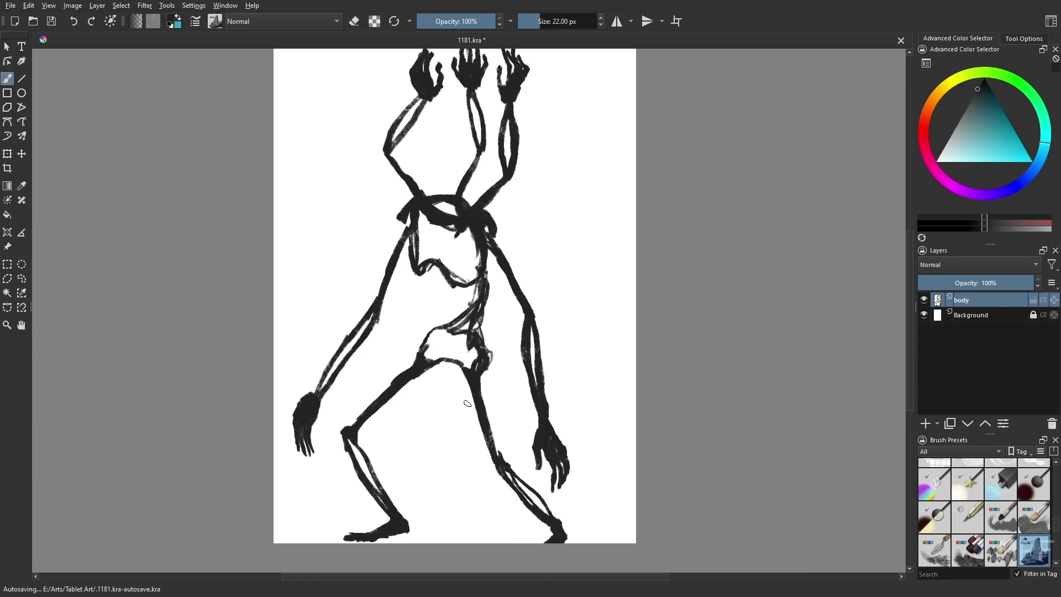
# Step: Fill the pelvis and chest outlines with solid dark paint
pyautogui.rightClick(509, 337)
pyautogui.click(553, 269)
pyautogui.moveTo(424, 354)
pyautogui.mouseDown()
pyautogui.moveTo(444, 344)
pyautogui.moveTo(482, 367)
pyautogui.moveTo(451, 338)
pyautogui.moveTo(437, 346)
pyautogui.mouseUp()
pyautogui.moveTo(420, 260)
pyautogui.mouseDown()
pyautogui.moveTo(443, 214)
pyautogui.moveTo(493, 242)
pyautogui.moveTo(476, 276)
pyautogui.moveTo(421, 268)
pyautogui.moveTo(437, 225)
pyautogui.moveTo(459, 269)
pyautogui.moveTo(478, 250)
pyautogui.moveTo(437, 238)
pyautogui.moveTo(410, 295)
pyautogui.moveTo(450, 295)
pyautogui.moveTo(434, 299)
pyautogui.moveTo(485, 321)
pyautogui.moveTo(494, 273)
pyautogui.moveTo(498, 326)
pyautogui.moveTo(539, 331)
pyautogui.moveTo(492, 257)
pyautogui.moveTo(519, 288)
pyautogui.mouseUp()
# Step: Add thin sinewy strands joining the raised arms to the shoulders with the RGBA 06 Rock brush at 15 px
pyautogui.press('2')
pyautogui.rightClick(569, 322)
pyautogui.click(493, 302)
pyautogui.press('[')
pyautogui.press('[')
pyautogui.press('[')
pyautogui.press('[')
pyautogui.moveTo(481, 242)
pyautogui.mouseDown()
pyautogui.moveTo(489, 191)
pyautogui.moveTo(450, 196)
pyautogui.moveTo(439, 226)
pyautogui.mouseUp()
pyautogui.moveTo(517, 203); pyautogui.dragTo(486, 228)
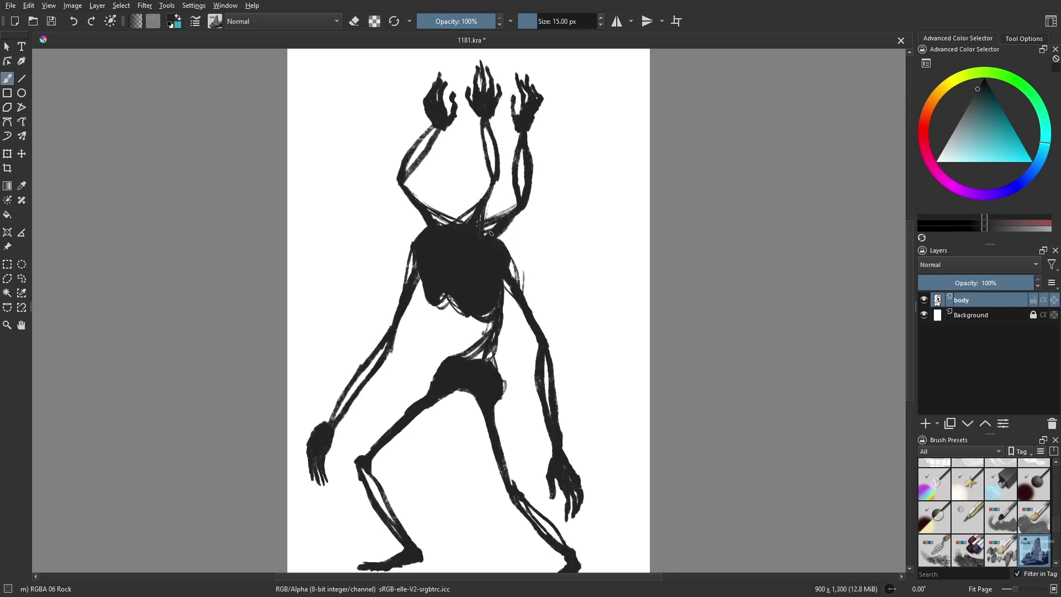
# Step: Bulk up both thighs with layered sinewy strokes running from the pelvis toward the knees
pyautogui.moveTo(469, 390); pyautogui.dragTo(485, 416)
pyautogui.moveTo(496, 395); pyautogui.dragTo(506, 468)
pyautogui.moveTo(503, 392); pyautogui.dragTo(506, 475)
pyautogui.moveTo(448, 397)
pyautogui.mouseDown()
pyautogui.moveTo(428, 414)
pyautogui.moveTo(458, 385)
pyautogui.moveTo(472, 389)
pyautogui.moveTo(496, 469)
pyautogui.mouseUp()
pyautogui.moveTo(482, 414); pyautogui.dragTo(504, 486)
pyautogui.moveTo(434, 378); pyautogui.dragTo(410, 420)
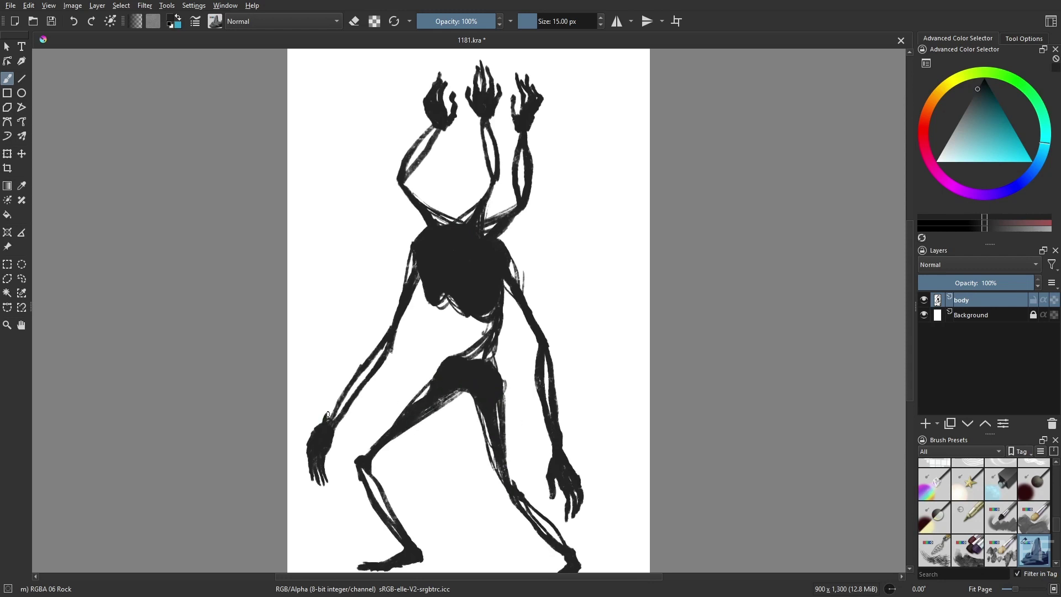
# Step: Add sinewy strokes along the forearms, wrists and elbow of the two hanging arms
pyautogui.moveTo(328, 414); pyautogui.dragTo(354, 389)
pyautogui.moveTo(551, 443); pyautogui.dragTo(544, 406)
pyautogui.moveTo(394, 345); pyautogui.dragTo(402, 314)
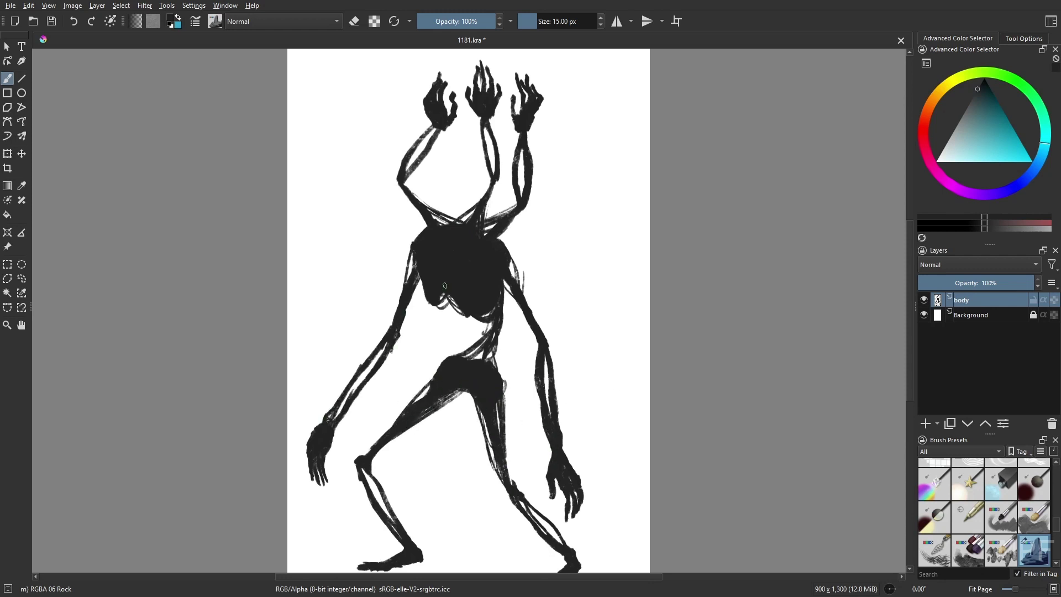
# Step: Add muscle-like strands to both lower legs and around the bent knee
pyautogui.moveTo(504, 463); pyautogui.dragTo(562, 544)
pyautogui.moveTo(378, 485); pyautogui.dragTo(410, 537)
pyautogui.moveTo(357, 458); pyautogui.dragTo(377, 444)
pyautogui.moveTo(386, 446); pyautogui.dragTo(372, 463)
# Step: Draw loose curved strands around the shoulder of one hanging arm and drooping loops on the raised arms
pyautogui.press('m')
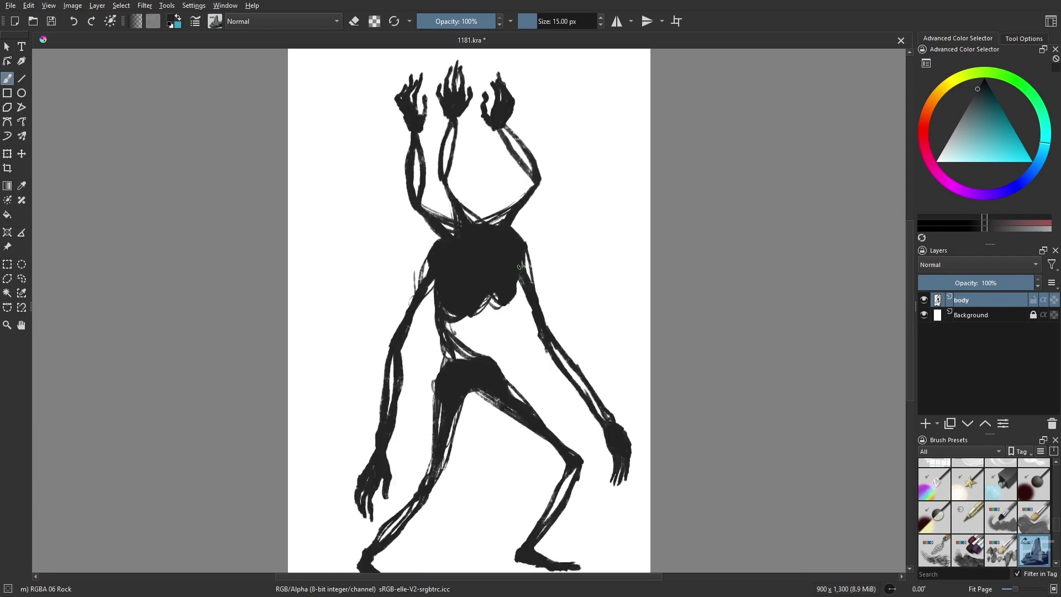
pyautogui.moveTo(441, 291); pyautogui.dragTo(412, 252)
pyautogui.moveTo(409, 307); pyautogui.dragTo(401, 322)
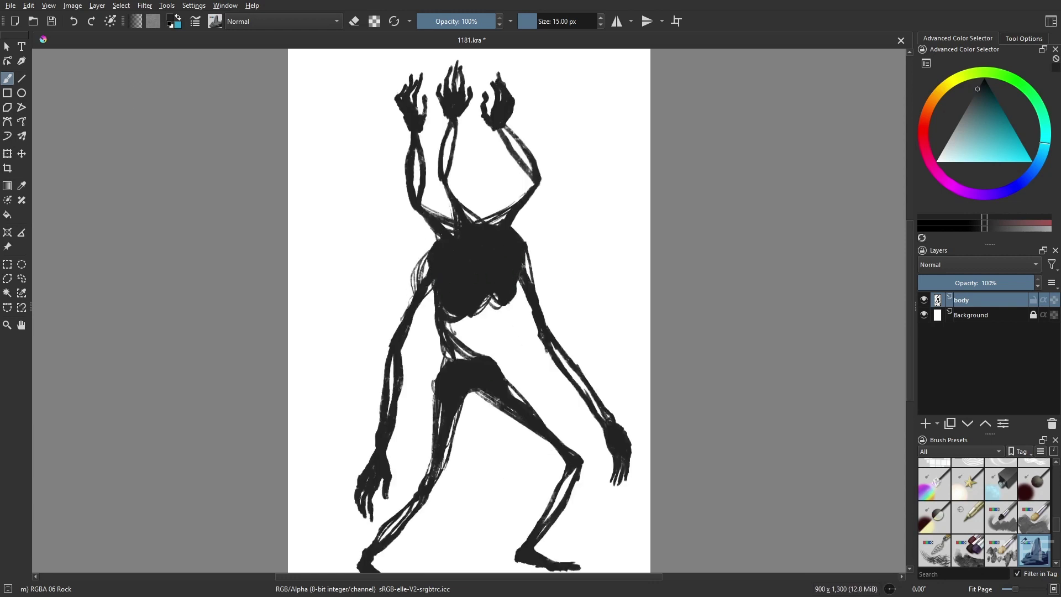
pyautogui.moveTo(501, 130)
pyautogui.mouseDown()
pyautogui.moveTo(532, 168)
pyautogui.moveTo(522, 220)
pyautogui.mouseUp()
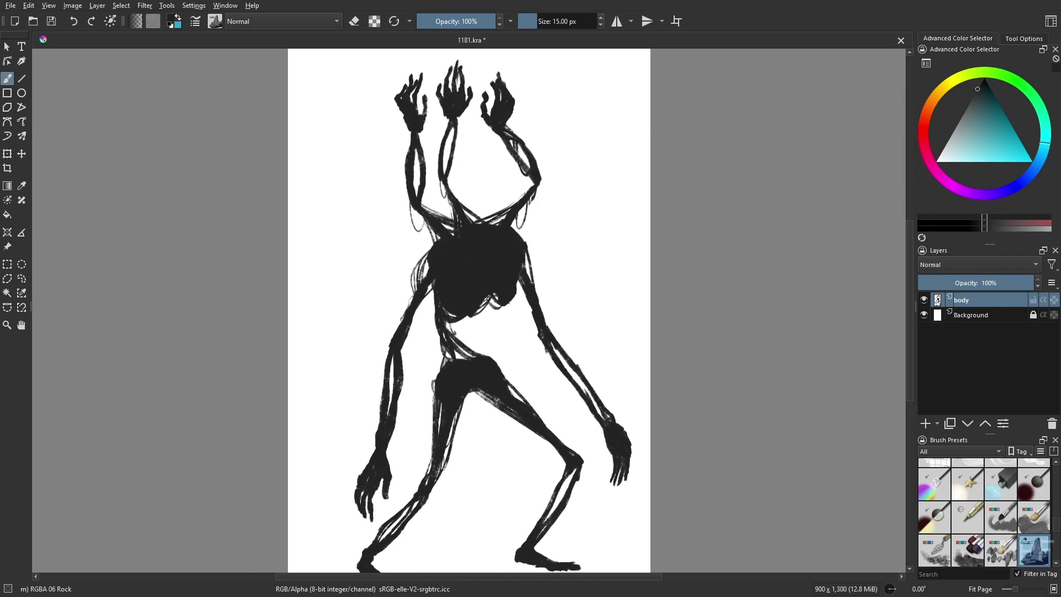
# Step: Add drooping loops along the two hanging arms and erase gaps between the fingers of one lowered hand
pyautogui.moveTo(522, 283); pyautogui.dragTo(519, 315)
pyautogui.moveTo(575, 372); pyautogui.dragTo(601, 413)
pyautogui.moveTo(422, 303); pyautogui.dragTo(407, 338)
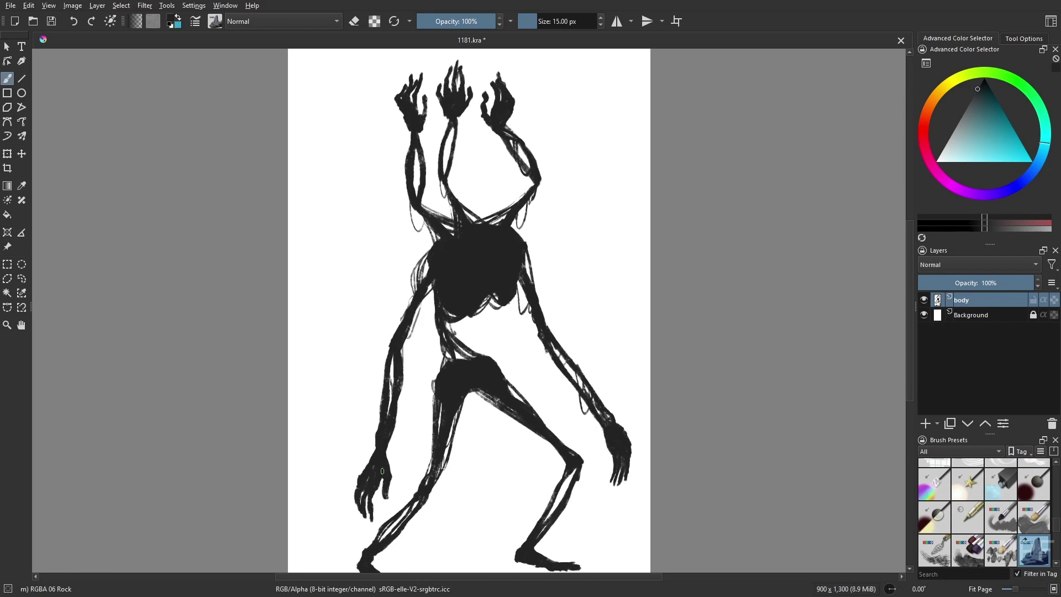
pyautogui.press('e')
pyautogui.moveTo(612, 462); pyautogui.dragTo(618, 480)
pyautogui.press('e')
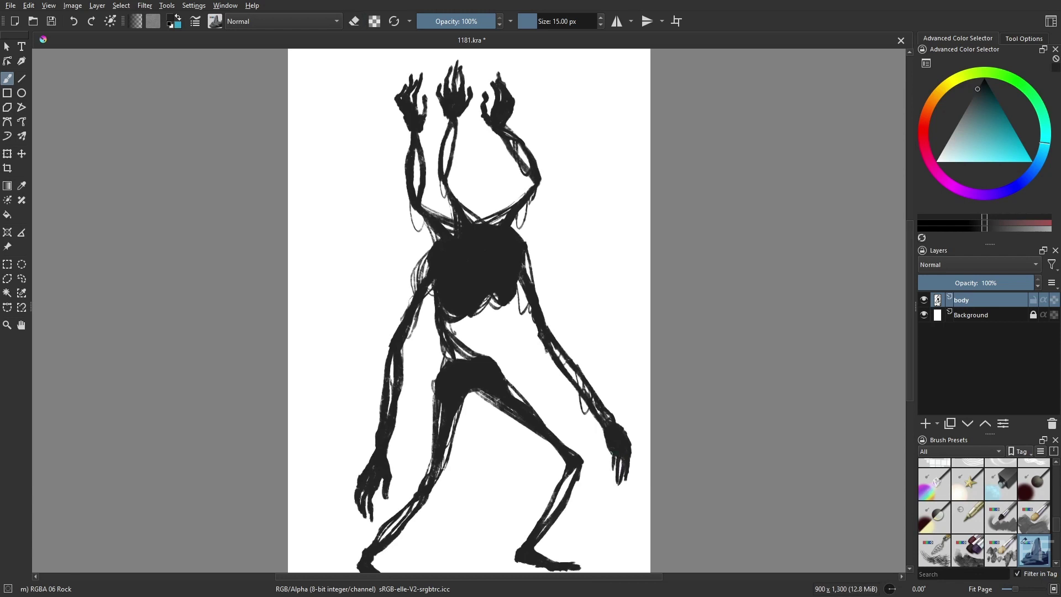
# Step: Detail the waist and back with jagged vertebra strokes along the spine and thin crossing strands
pyautogui.press('m')
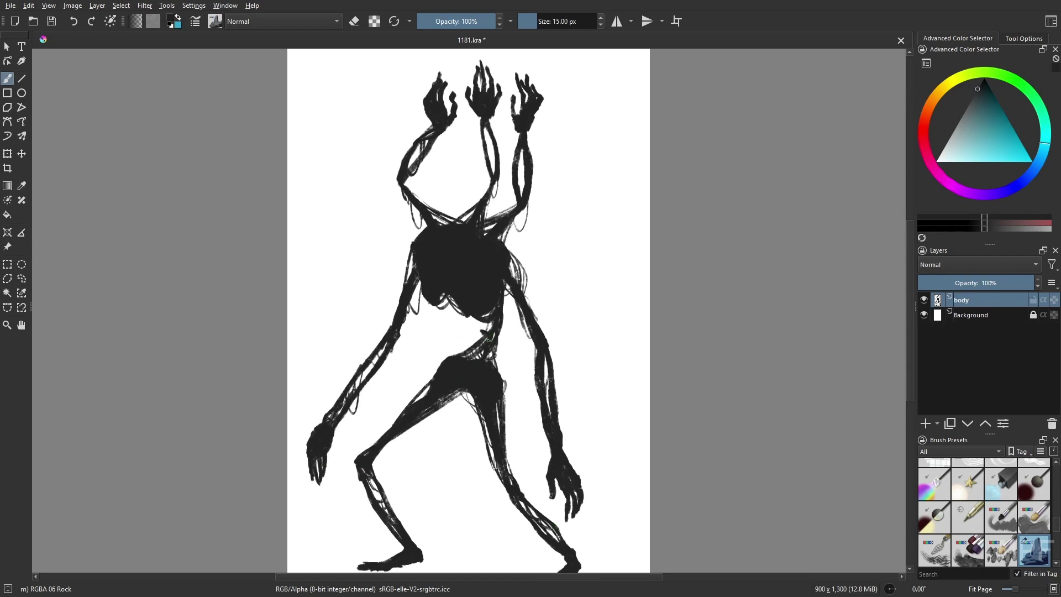
pyautogui.moveTo(490, 361); pyautogui.dragTo(508, 297)
pyautogui.moveTo(509, 257)
pyautogui.mouseDown()
pyautogui.moveTo(513, 267)
pyautogui.moveTo(473, 305)
pyautogui.moveTo(491, 252)
pyautogui.moveTo(489, 310)
pyautogui.moveTo(470, 355)
pyautogui.moveTo(420, 412)
pyautogui.moveTo(447, 378)
pyautogui.moveTo(498, 398)
pyautogui.moveTo(462, 365)
pyautogui.moveTo(468, 353)
pyautogui.mouseUp()
# Step: Lock the body layer's alpha and shade the torso, hanging arms and stretched leg near-black with the Gamer Knife Maybe brush
pyautogui.click(1054, 300)
pyautogui.rightClick(533, 303)
pyautogui.click(616, 306)
pyautogui.click(981, 83)
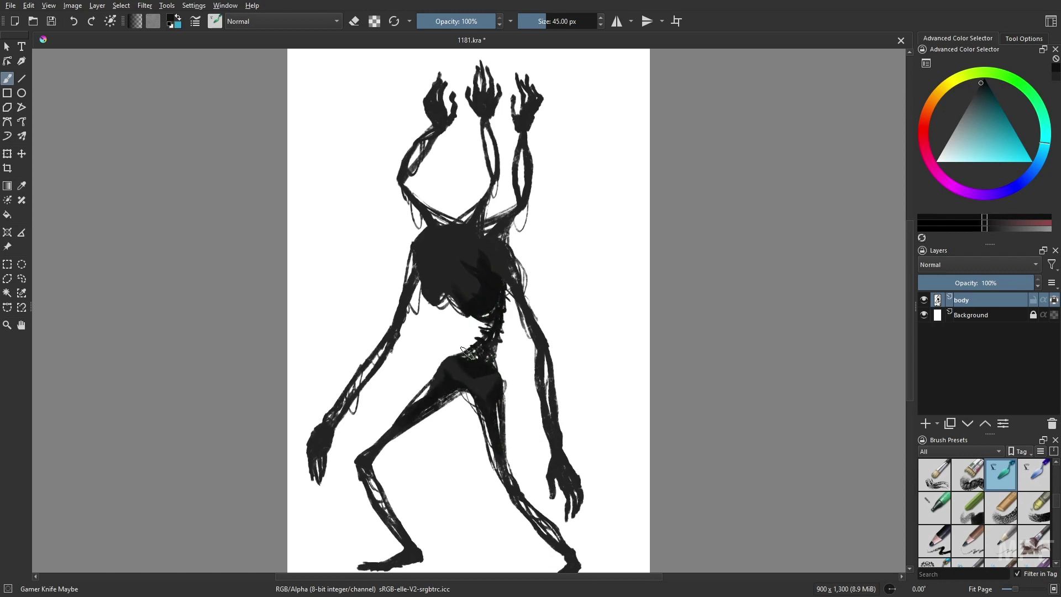
pyautogui.moveTo(434, 291)
pyautogui.mouseDown()
pyautogui.moveTo(422, 272)
pyautogui.moveTo(325, 446)
pyautogui.moveTo(309, 447)
pyautogui.mouseUp()
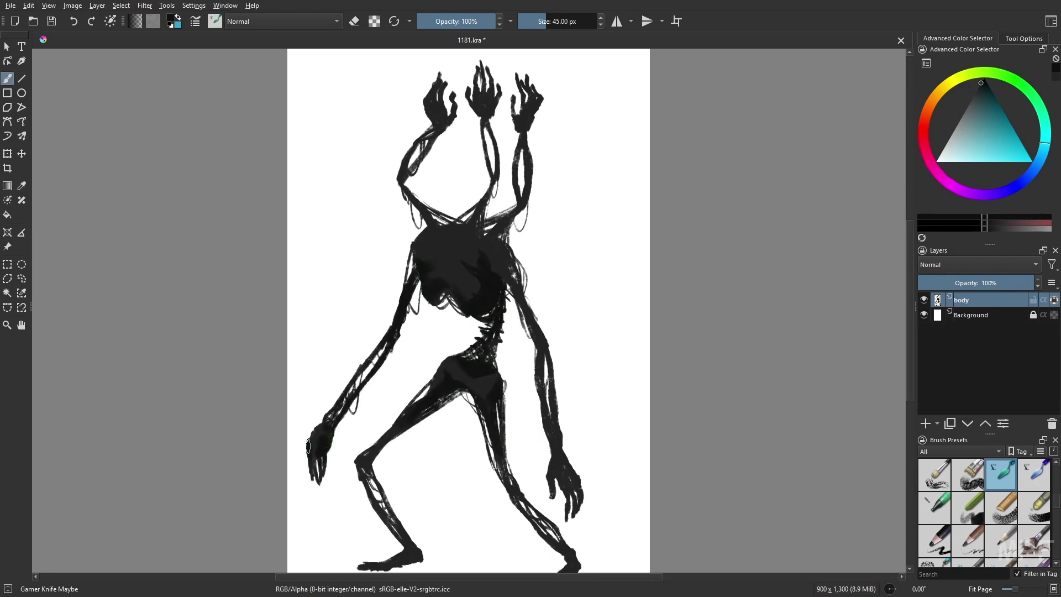
pyautogui.moveTo(569, 483)
pyautogui.mouseDown()
pyautogui.moveTo(537, 332)
pyautogui.moveTo(506, 274)
pyautogui.mouseUp()
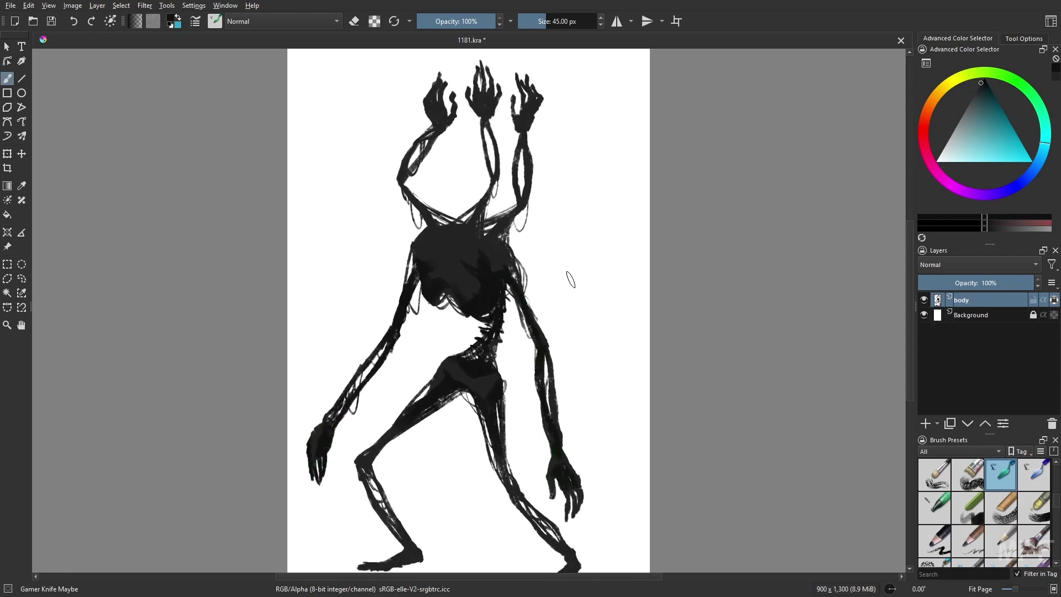
pyautogui.moveTo(514, 494)
pyautogui.mouseDown()
pyautogui.moveTo(580, 565)
pyautogui.moveTo(533, 508)
pyautogui.mouseUp()
# Step: Unlock the body layer's alpha and paint over the bent leg's foot with the RGBA 06 Rock brush at 15 px
pyautogui.rightClick(488, 530)
pyautogui.click(422, 472)
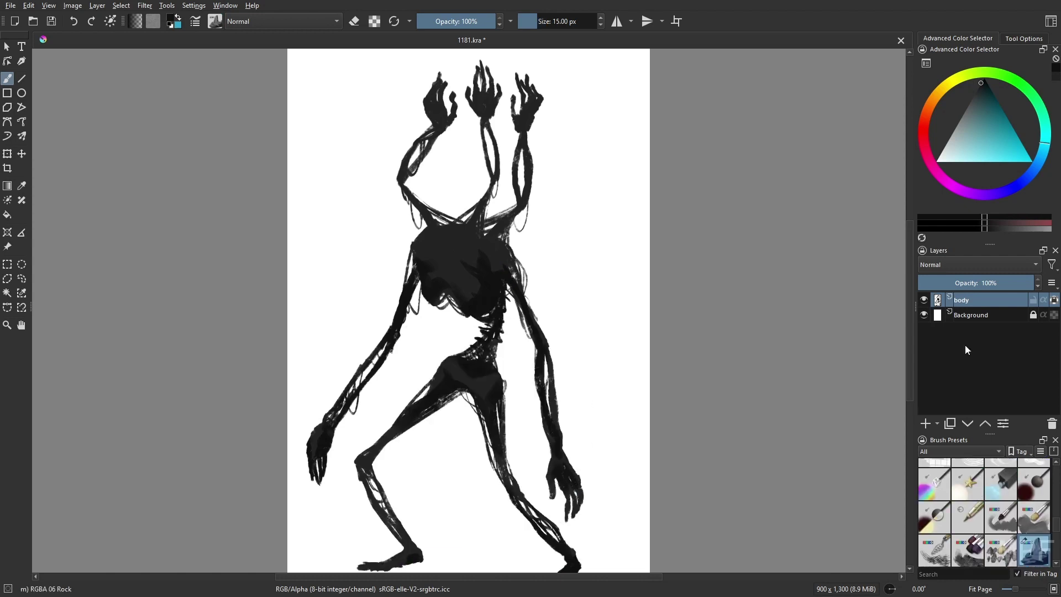
pyautogui.click(1054, 300)
pyautogui.rightClick(401, 551)
pyautogui.click(406, 558)
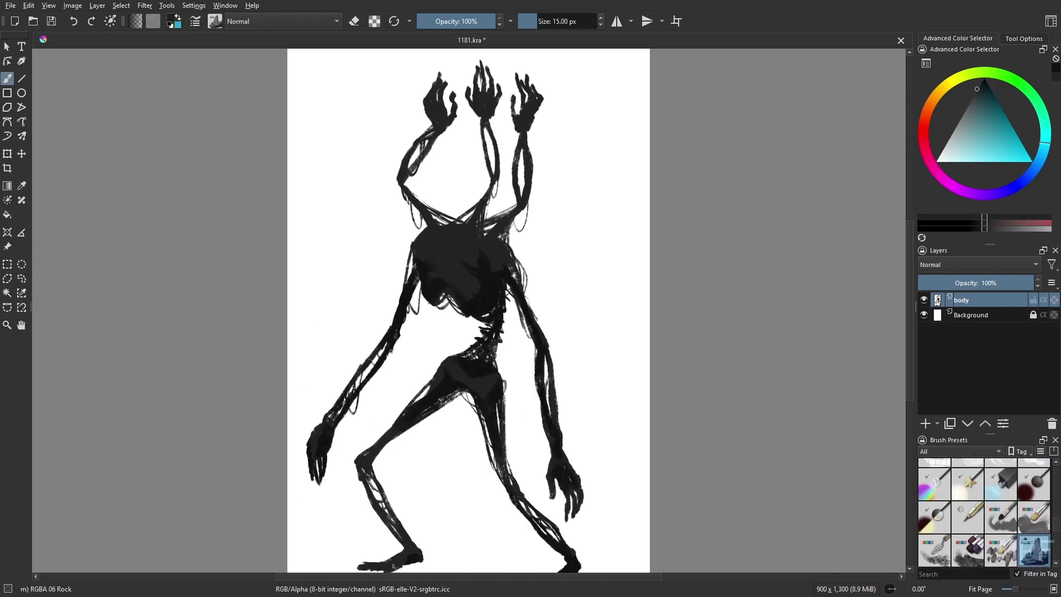
pyautogui.moveTo(393, 566); pyautogui.dragTo(388, 537)
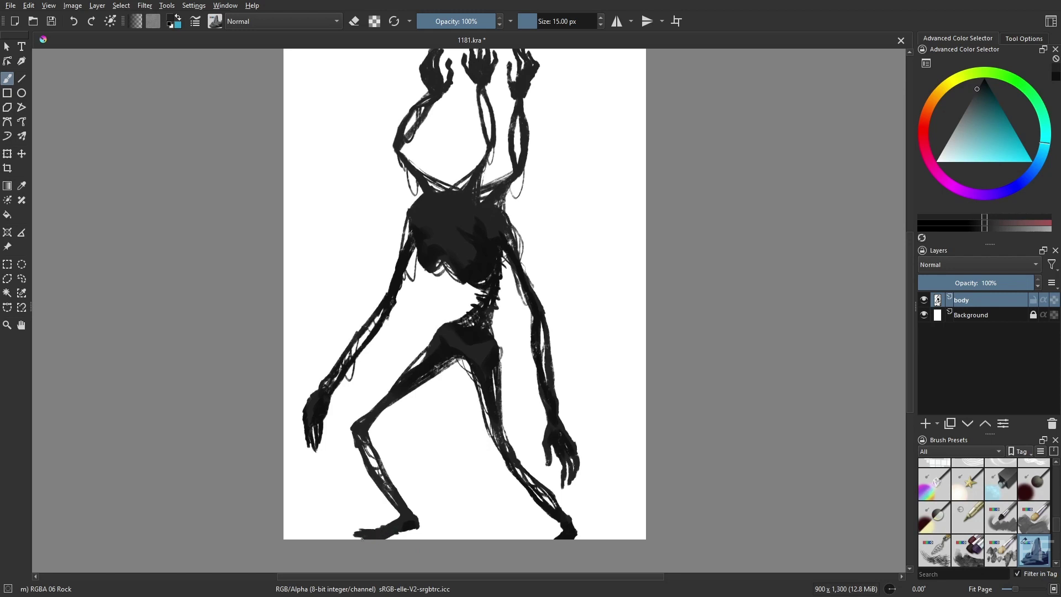
# Step: Erase small notches in the bent leg's foot to shape its toes
pyautogui.press('e')
pyautogui.moveTo(356, 531); pyautogui.dragTo(371, 527)
pyautogui.press('e')
pyautogui.press('e')
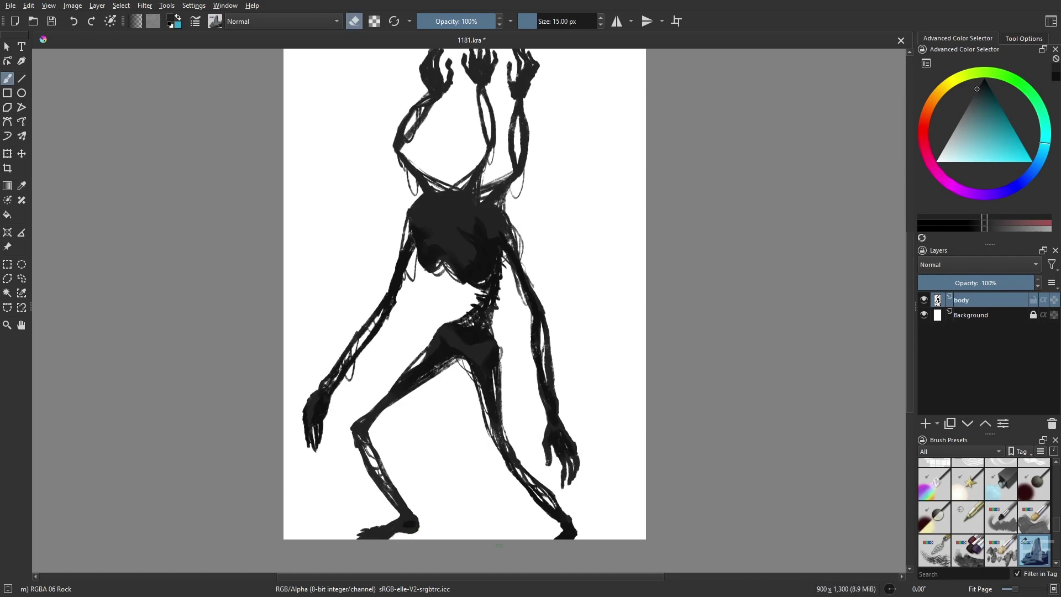
pyautogui.moveTo(410, 539); pyautogui.dragTo(414, 572)
# Step: Lock the body layer's alpha again and shade both feet near-black with the Gamer Knife Maybe brush at 45 px
pyautogui.rightClick(729, 423)
pyautogui.click(810, 424)
pyautogui.rightClick(779, 364)
pyautogui.click(808, 404)
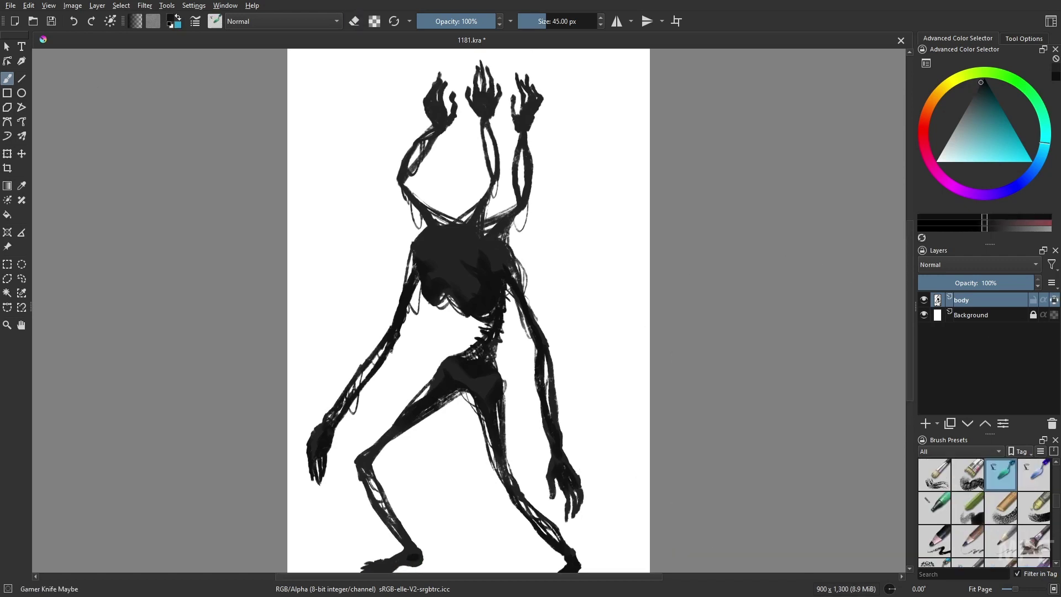
pyautogui.moveTo(417, 552)
pyautogui.mouseDown()
pyautogui.moveTo(409, 530)
pyautogui.moveTo(399, 552)
pyautogui.mouseUp()
pyautogui.moveTo(590, 553); pyautogui.dragTo(575, 512)
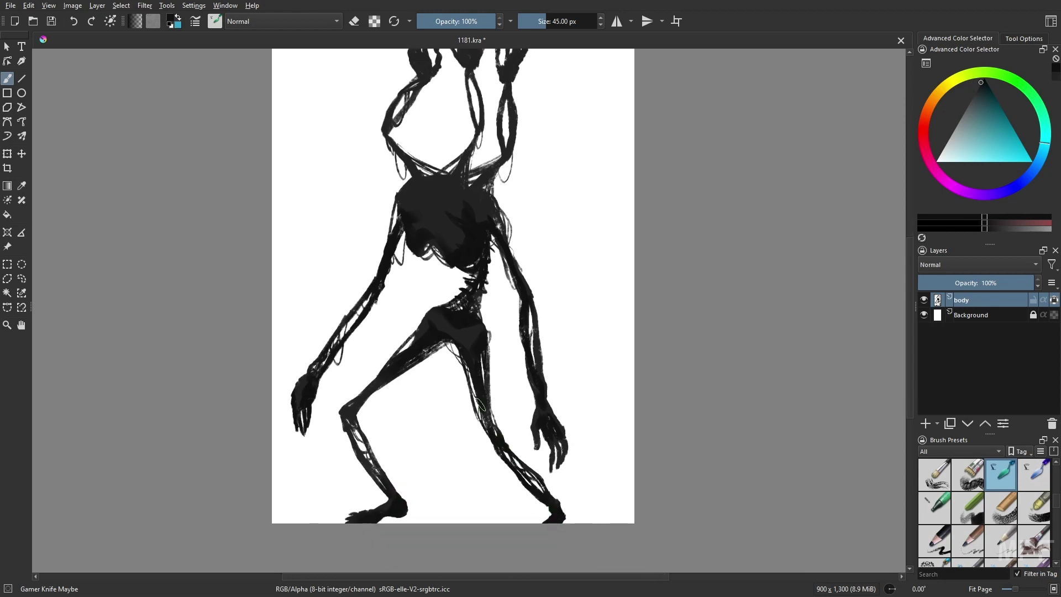
# Step: Reduce the Gamer Knife Maybe brush to 30 px and shade the chest and the raised hands
pyautogui.scroll(4, 472, 332)
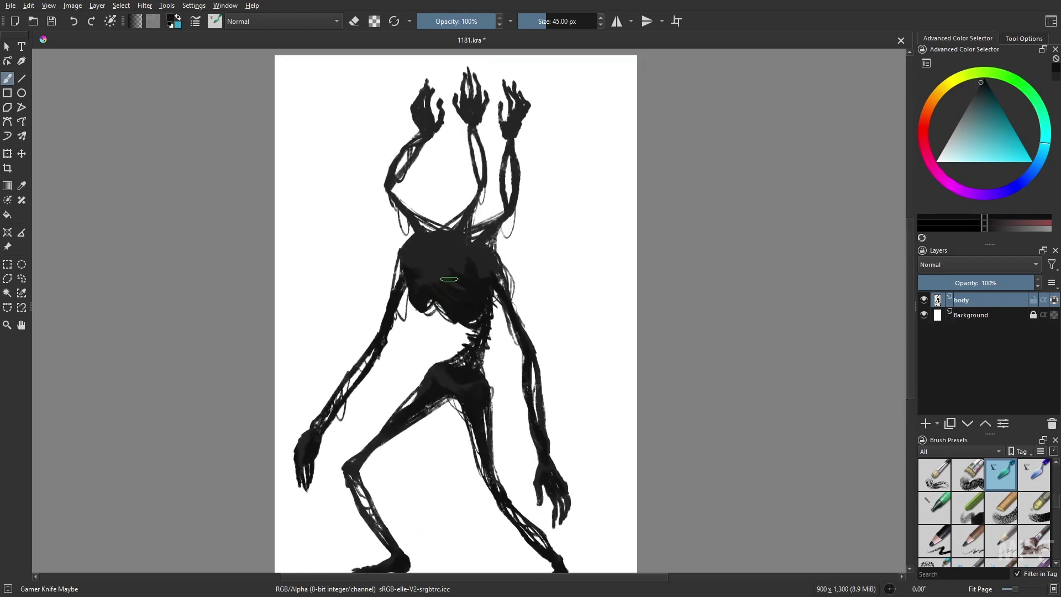
pyautogui.press('m')
pyautogui.press('[')
pyautogui.press('[')
pyautogui.press('[')
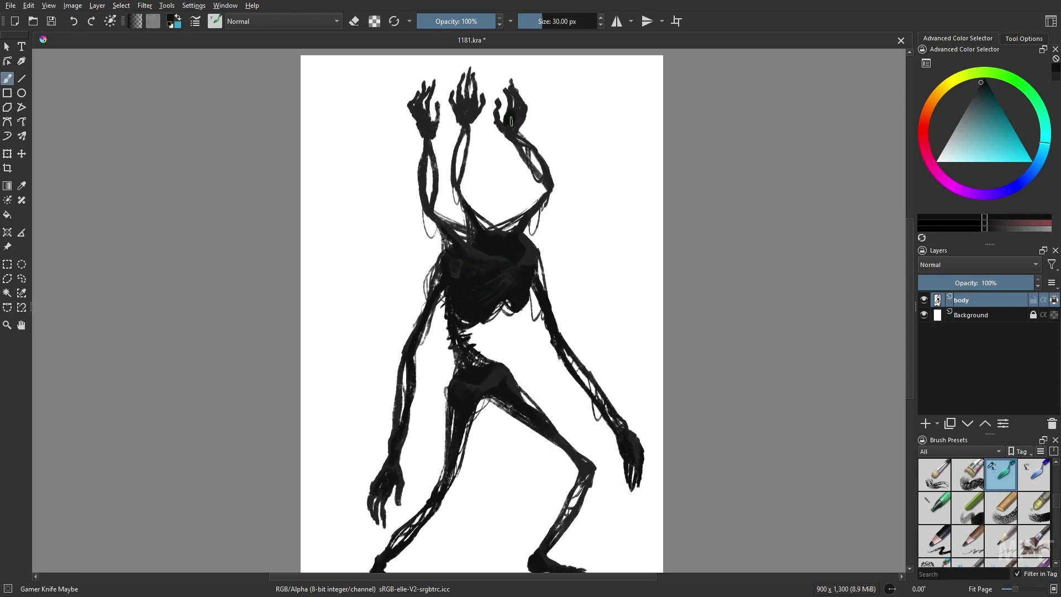
pyautogui.moveTo(467, 110); pyautogui.dragTo(470, 109)
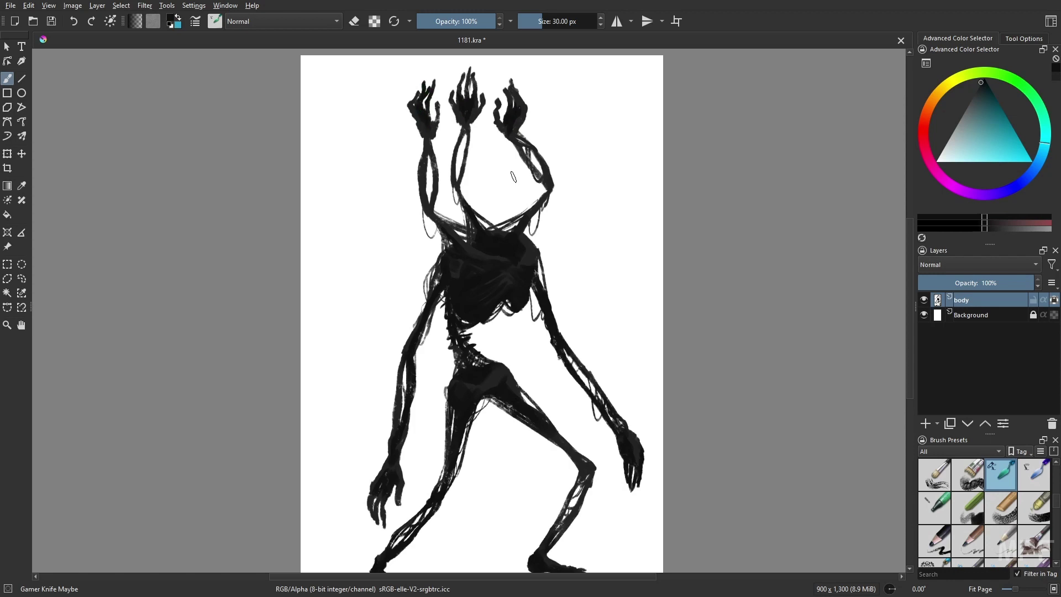
# Step: Unlock the layer's alpha, add thin strands to the raised forearms with the RGBA 06 Rock brush, and undo the last two strokes
pyautogui.rightClick(597, 270)
pyautogui.click(671, 249)
pyautogui.click(1054, 300)
pyautogui.moveTo(424, 143); pyautogui.dragTo(460, 128)
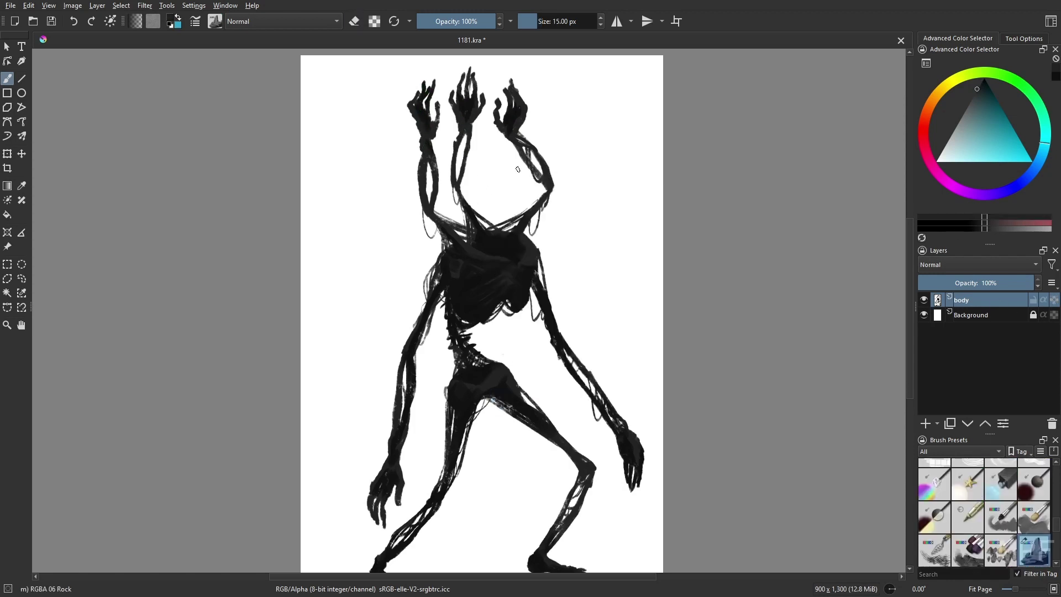
pyautogui.moveTo(428, 172)
pyautogui.mouseDown()
pyautogui.moveTo(434, 206)
pyautogui.moveTo(466, 134)
pyautogui.moveTo(461, 193)
pyautogui.mouseUp()
pyautogui.moveTo(465, 172); pyautogui.dragTo(461, 192)
pyautogui.hotkey('ctrl', 'z')
pyautogui.hotkey('ctrl', 'z')
# Step: Lock the layer's alpha and shade the raised arms with the Gamer Knife Maybe brush using a dark tone sampled from the chest
pyautogui.click(1054, 300)
pyautogui.rightClick(778, 349)
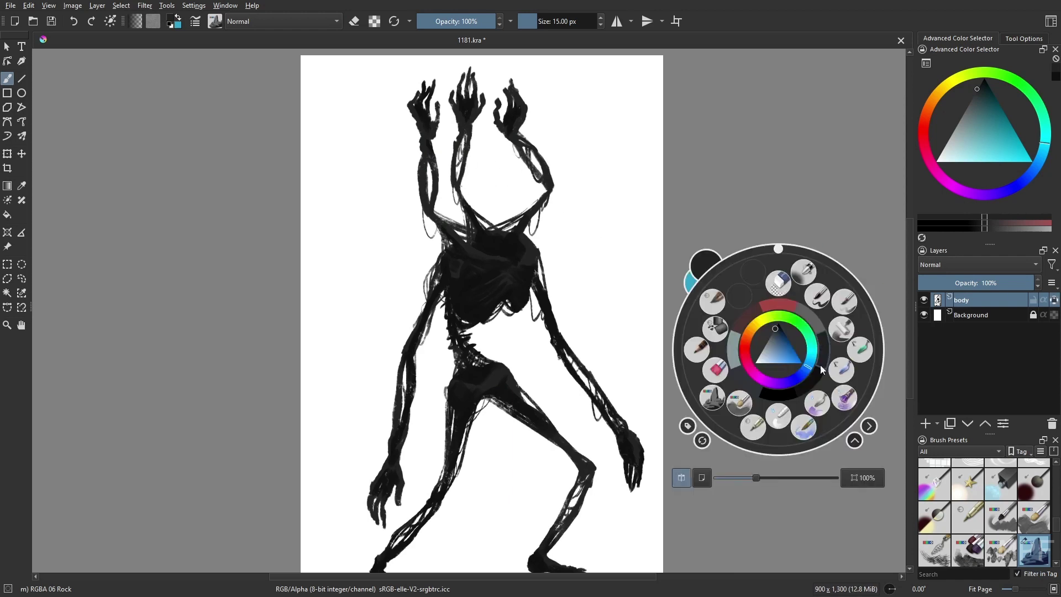
pyautogui.click(777, 283)
pyautogui.keyDown('ctrl'); pyautogui.click(481, 258); pyautogui.keyUp('ctrl')
pyautogui.moveTo(471, 242); pyautogui.dragTo(456, 160)
pyautogui.moveTo(426, 138)
pyautogui.mouseDown()
pyautogui.moveTo(422, 150)
pyautogui.moveTo(417, 115)
pyautogui.moveTo(458, 149)
pyautogui.moveTo(524, 130)
pyautogui.mouseUp()
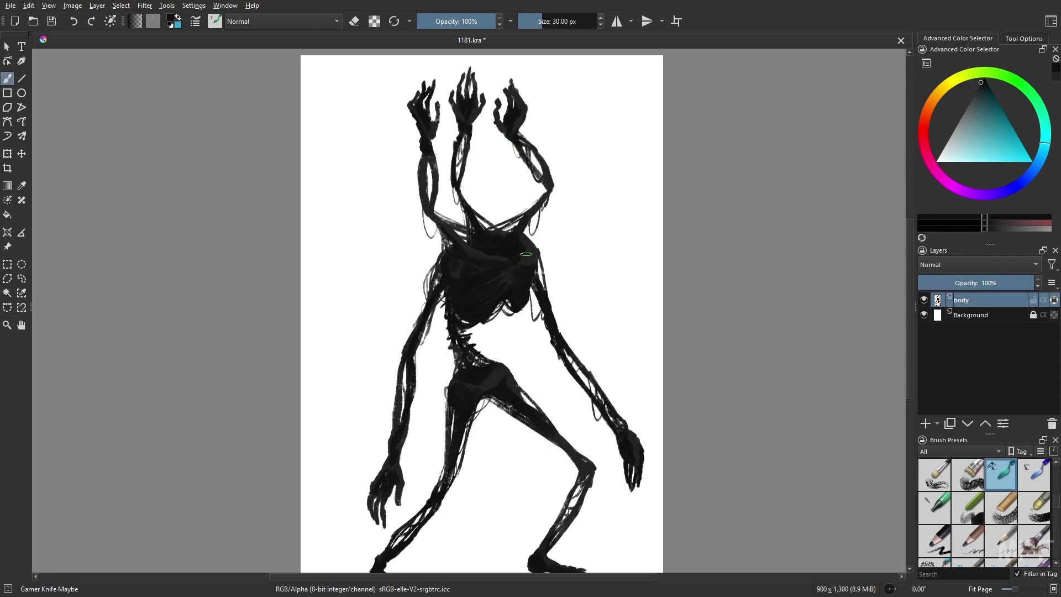
# Step: Darken the spine-side hanging arm and the adjacent raised forearm with near-black shading
pyautogui.moveTo(399, 427); pyautogui.dragTo(400, 386)
pyautogui.press('2')
pyautogui.moveTo(412, 205)
pyautogui.mouseDown()
pyautogui.moveTo(409, 152)
pyautogui.moveTo(422, 166)
pyautogui.mouseUp()
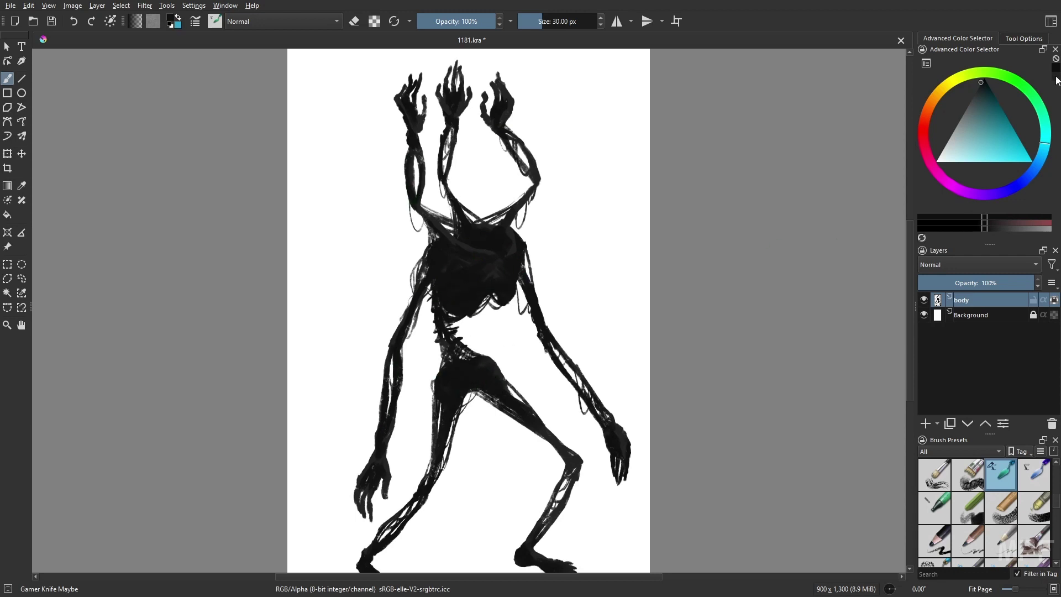
# Step: Darken the spine side of the ribcage with near-black shading and reduce the brush to 18 px
pyautogui.click(983, 79)
pyautogui.moveTo(441, 284); pyautogui.dragTo(434, 294)
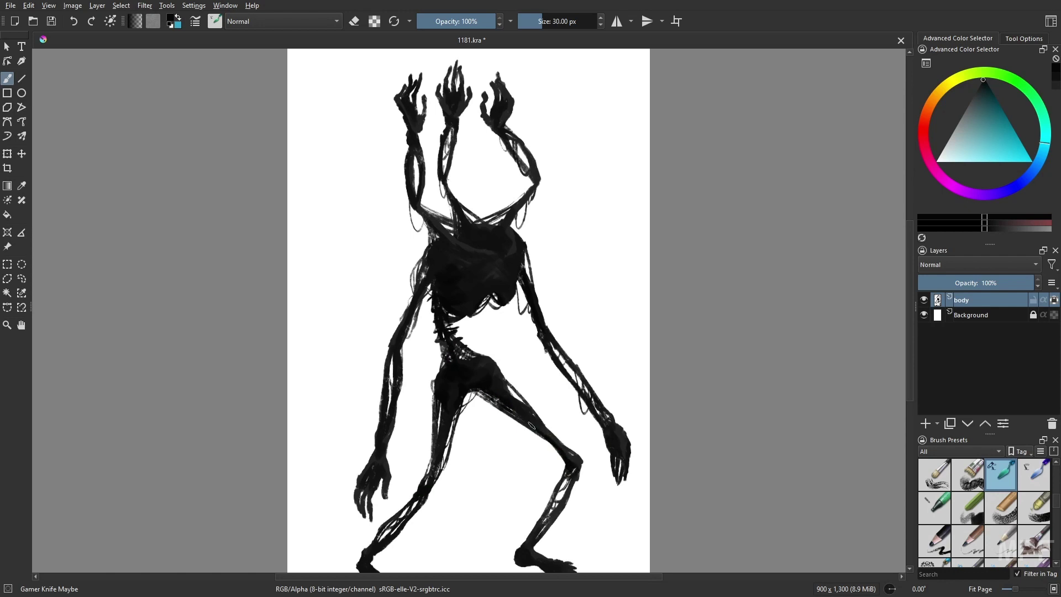
pyautogui.press('[')
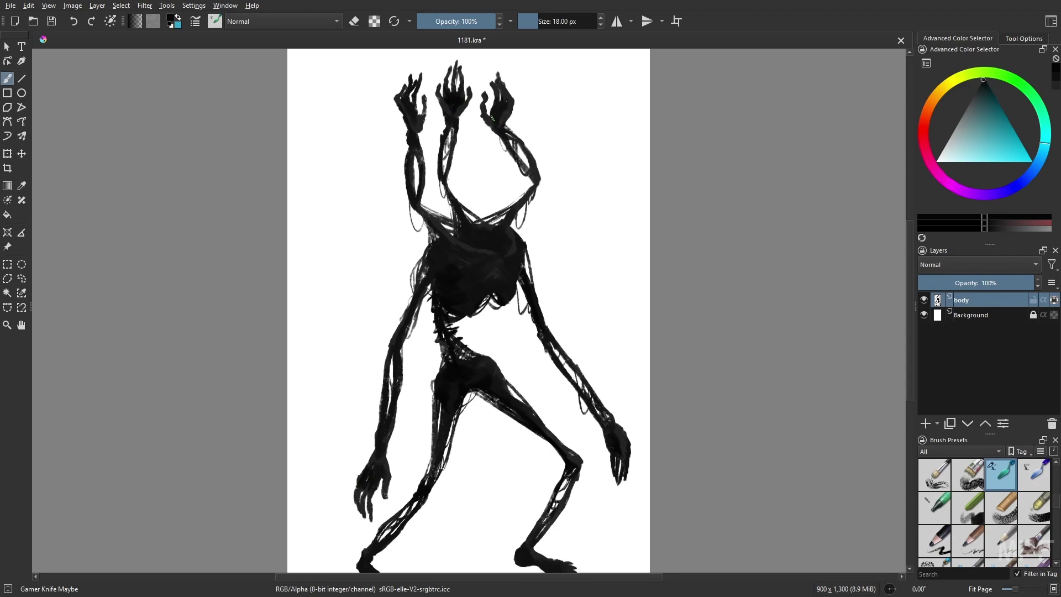
# Step: Reduce the brush to 11 px and paint dark grey collarbone strokes across the upper chest
pyautogui.moveTo(979, 87); pyautogui.dragTo(973, 96)
pyautogui.press('[')
pyautogui.press('[')
pyautogui.press('[')
pyautogui.press('[')
pyautogui.press('[')
pyautogui.press('[')
pyautogui.moveTo(483, 253); pyautogui.dragTo(510, 252)
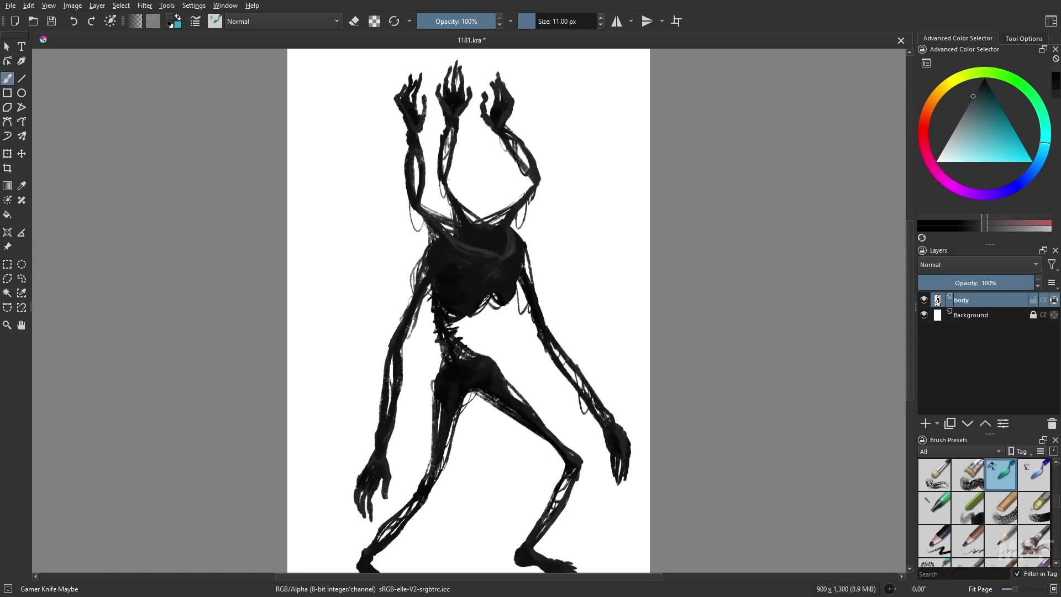
pyautogui.moveTo(489, 239); pyautogui.dragTo(503, 252)
# Step: Unlock the body layer's alpha and weave thin dark grey strands across the upper chest and shoulders, checking the drawing in mirrored view
pyautogui.click(1054, 300)
pyautogui.moveTo(466, 213); pyautogui.dragTo(498, 235)
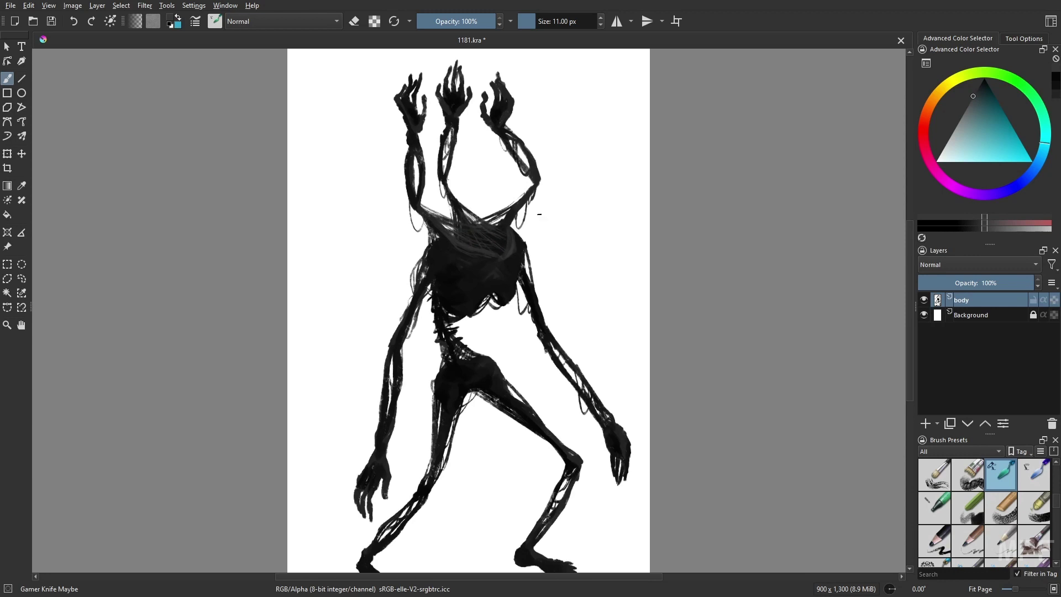
pyautogui.press('m')
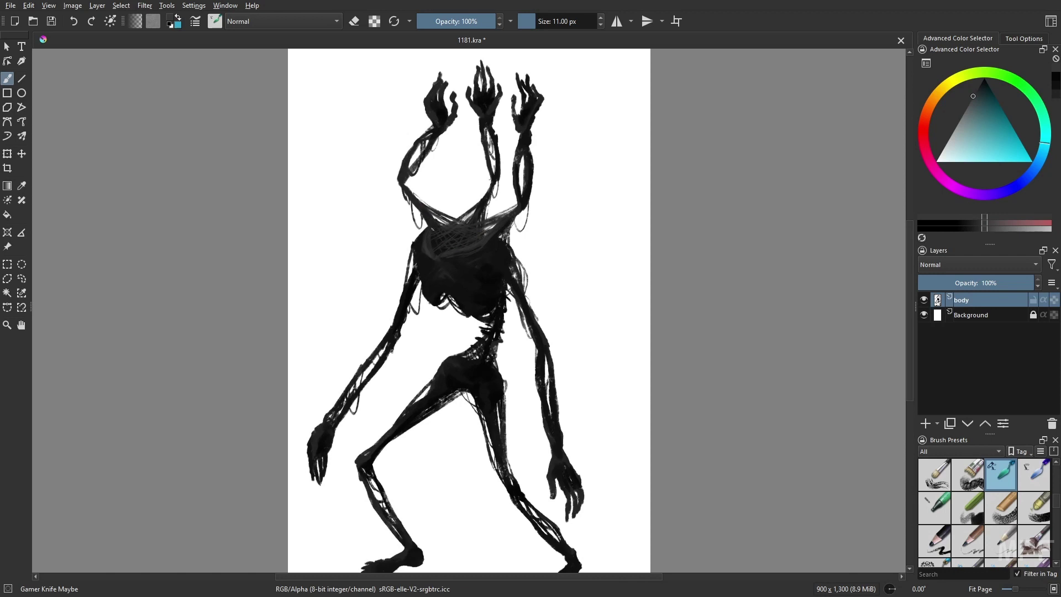
pyautogui.press('m')
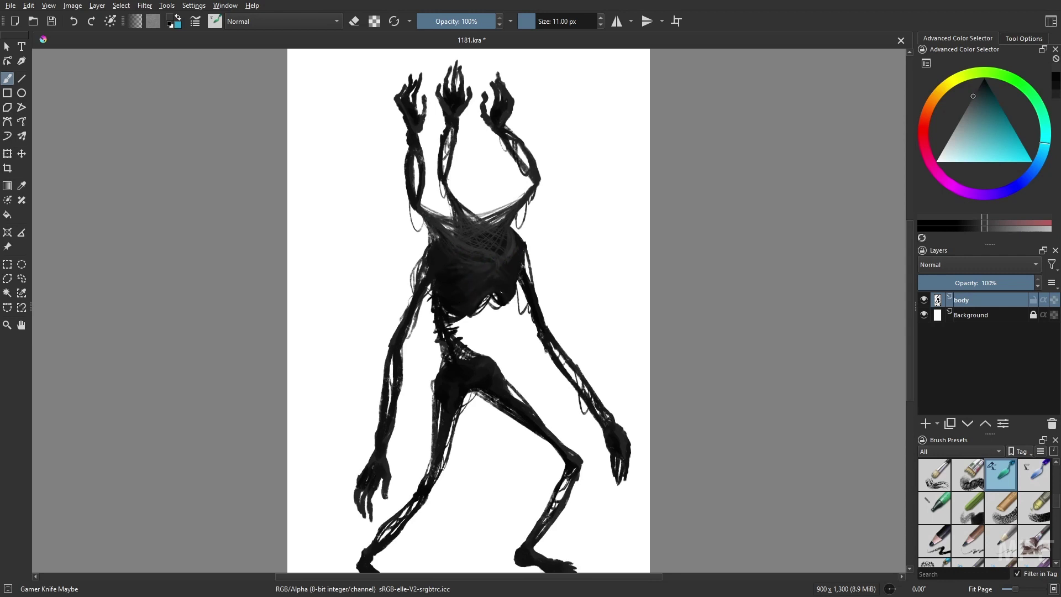
pyautogui.press('m')
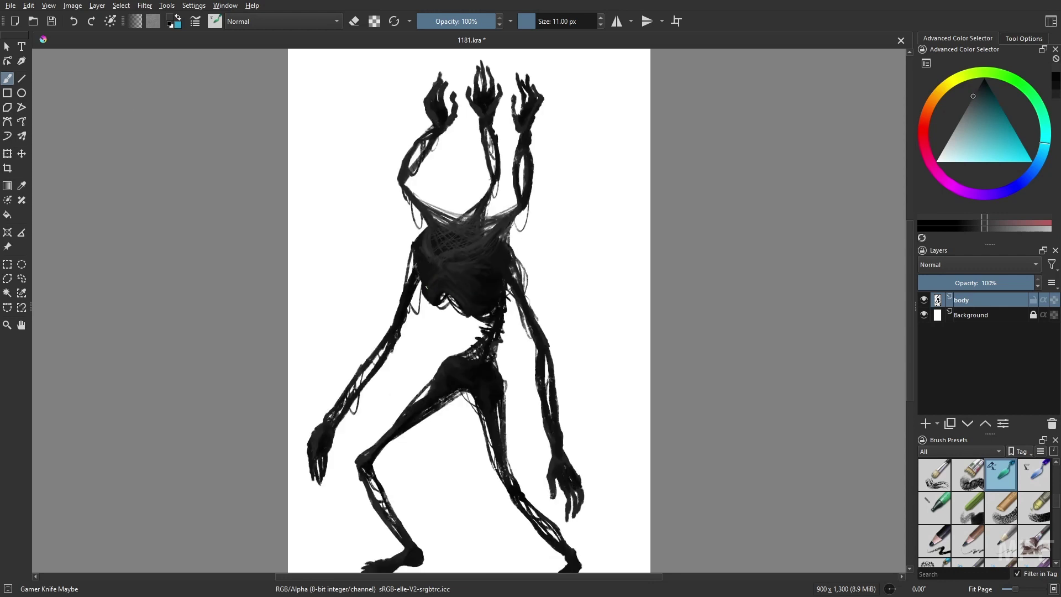
pyautogui.press('m')
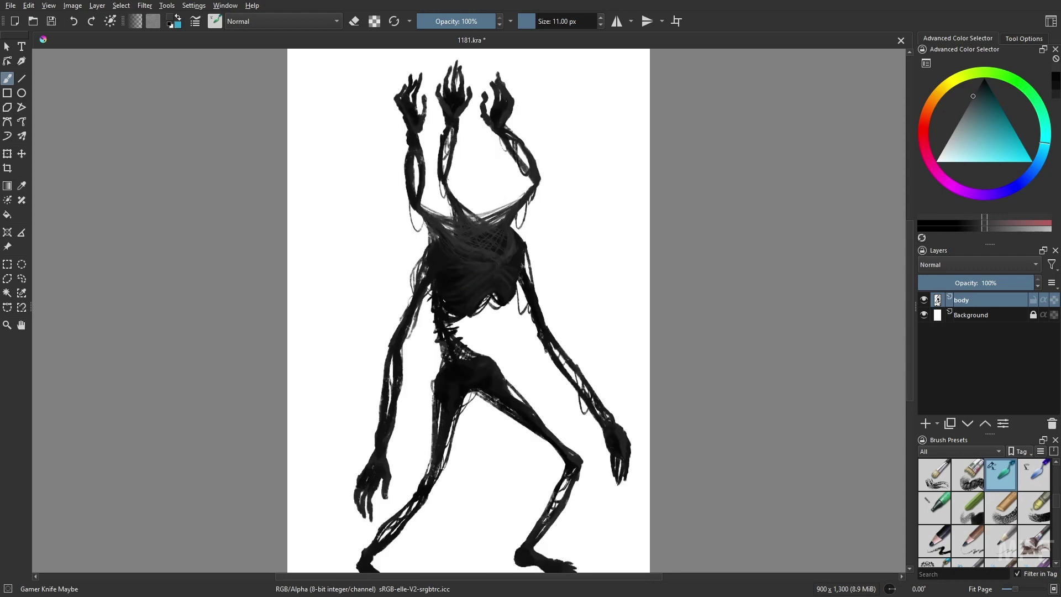
# Step: Enlarge the brush to 20 px and paint dark grey muscle over the spine-side shoulder
pyautogui.press(']')
pyautogui.press(']')
pyautogui.press(']')
pyautogui.press(']')
pyautogui.press(']')
pyautogui.press(']')
pyautogui.press(']')
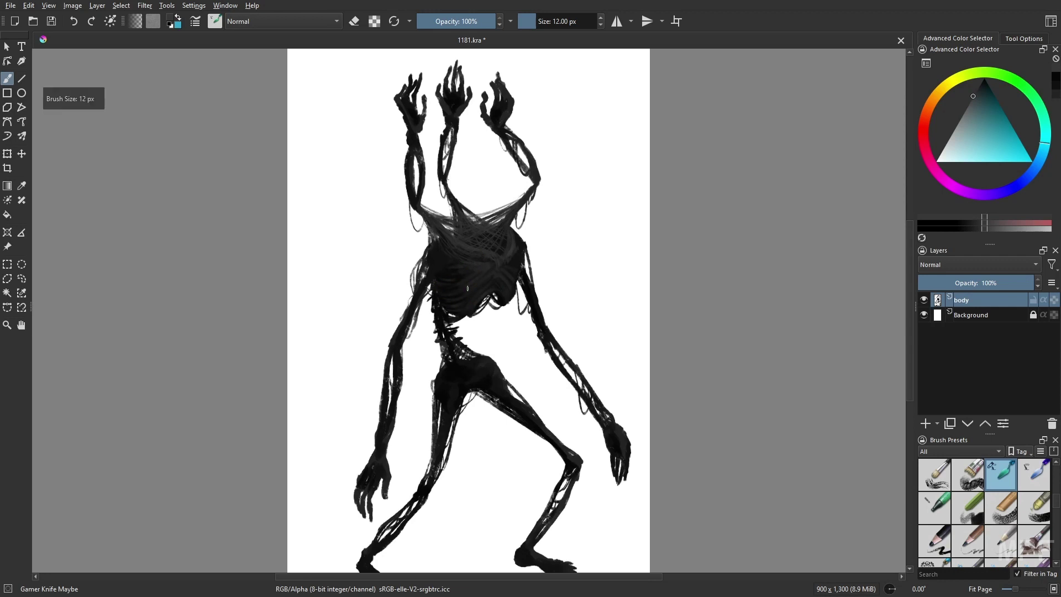
pyautogui.moveTo(433, 250); pyautogui.dragTo(444, 257)
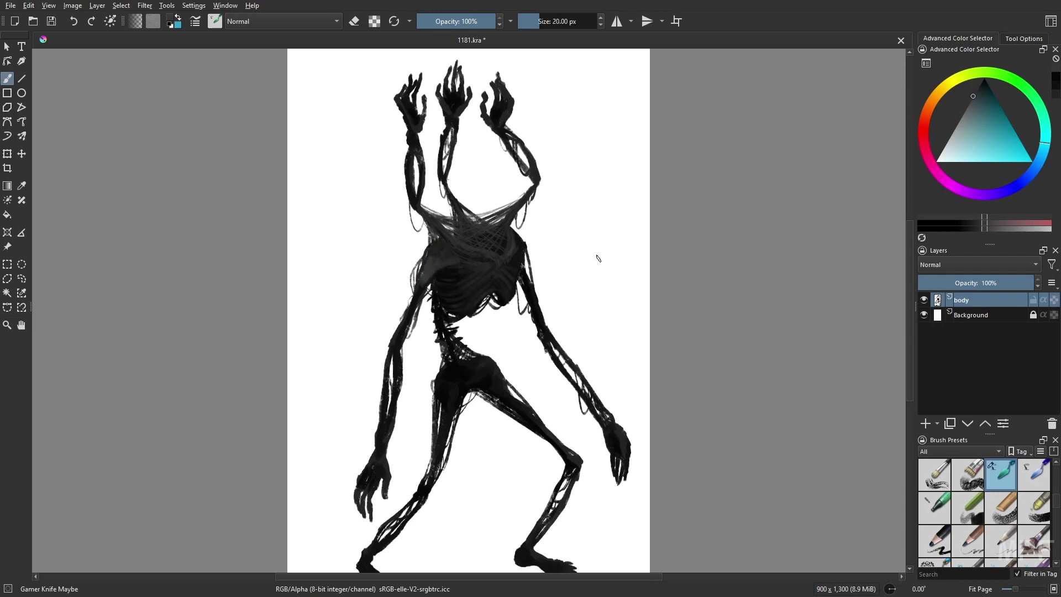
# Step: Shade both shoulders and the tops of the hanging arms with a dark tone sampled from the spine-side upper arm
pyautogui.keyDown('ctrl'); pyautogui.click(424, 277); pyautogui.keyUp('ctrl')
pyautogui.moveTo(423, 283)
pyautogui.mouseDown()
pyautogui.moveTo(423, 273)
pyautogui.moveTo(440, 272)
pyautogui.mouseUp()
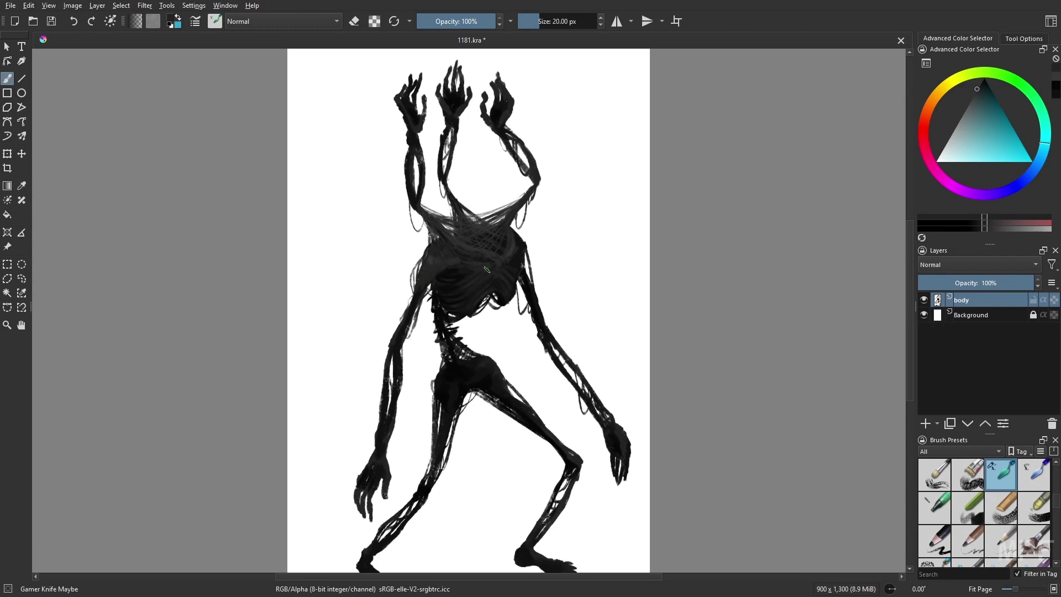
pyautogui.moveTo(521, 247)
pyautogui.mouseDown()
pyautogui.moveTo(522, 271)
pyautogui.moveTo(527, 262)
pyautogui.mouseUp()
# Step: Reduce the brush to 14 px and paint dark grey strands from the bent raised arm down over its shoulder
pyautogui.rightClick(575, 266)
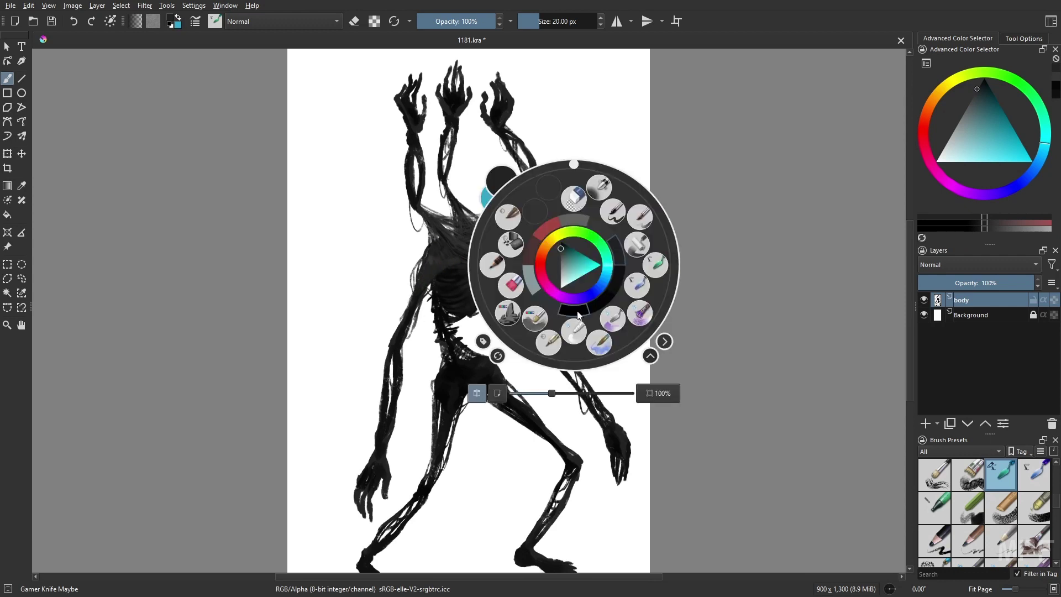
pyautogui.click(578, 309)
pyautogui.rightClick(486, 287)
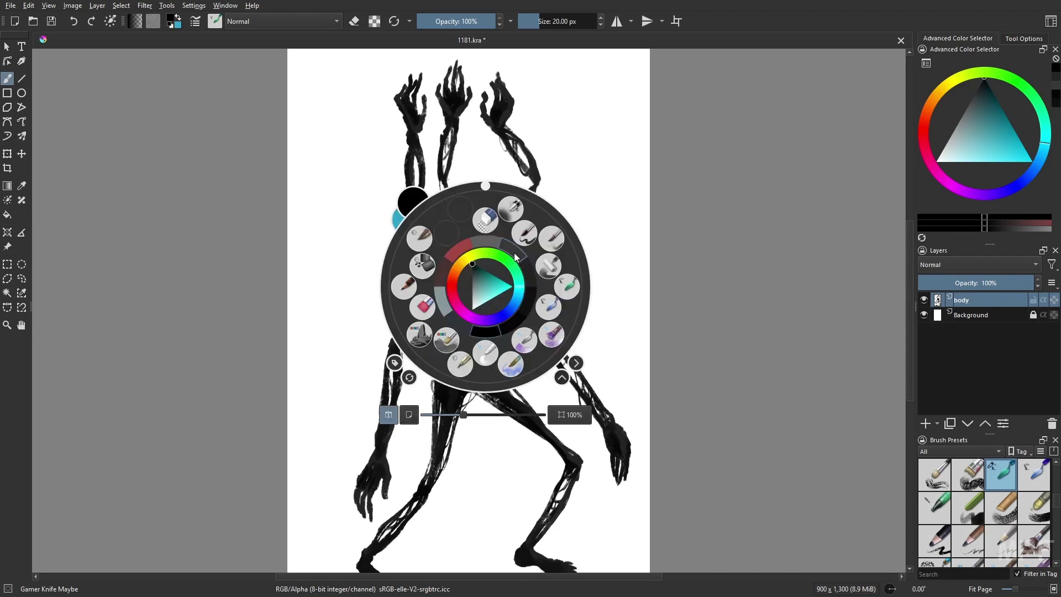
pyautogui.click(521, 264)
pyautogui.press('[')
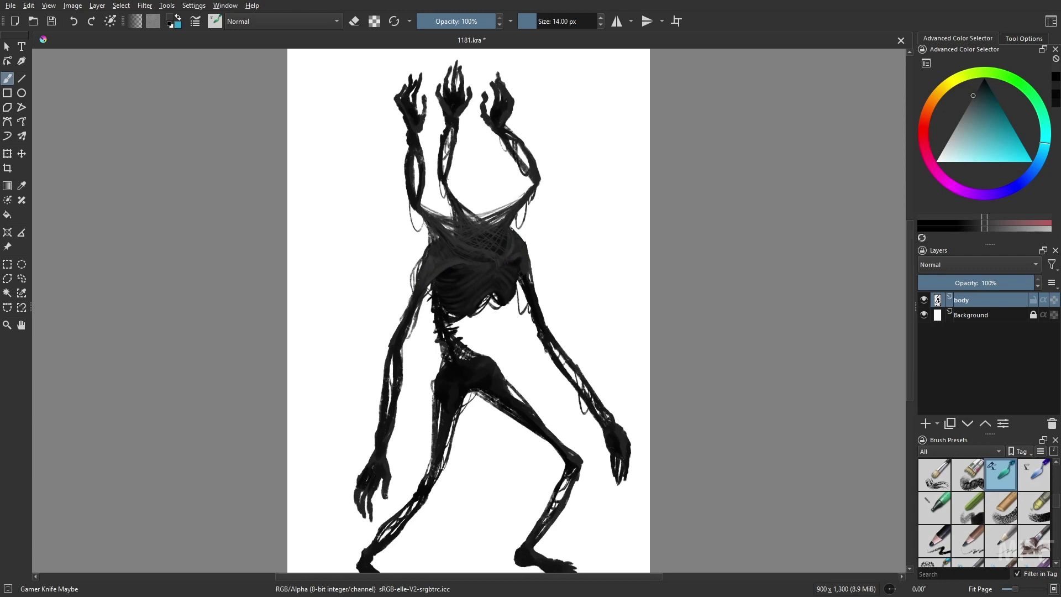
pyautogui.moveTo(515, 213)
pyautogui.mouseDown()
pyautogui.moveTo(511, 236)
pyautogui.moveTo(523, 241)
pyautogui.mouseUp()
pyautogui.press('m')
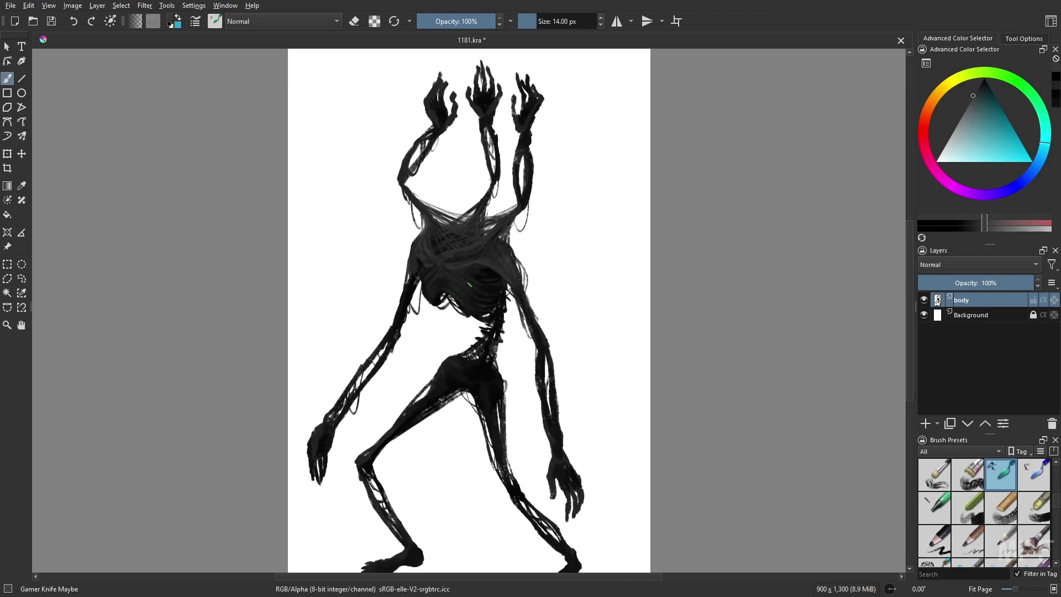
pyautogui.press('m')
# Step: Reduce the brush to 10 px and add fine dark grey strands along the three raised arms
pyautogui.press('[')
pyautogui.press('[')
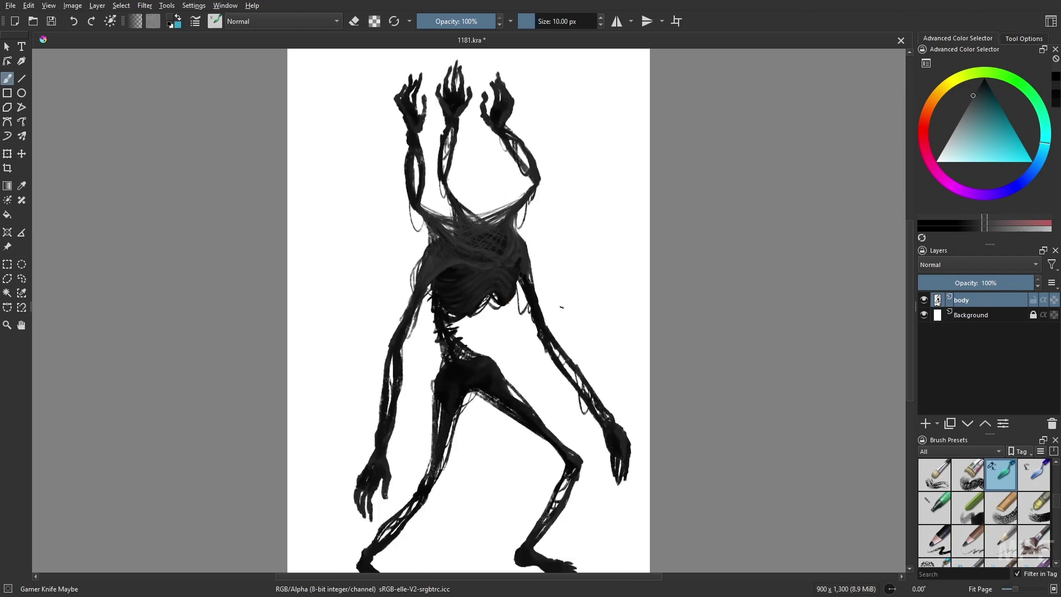
pyautogui.moveTo(454, 200)
pyautogui.mouseDown()
pyautogui.moveTo(450, 142)
pyautogui.moveTo(420, 202)
pyautogui.mouseUp()
pyautogui.moveTo(422, 192); pyautogui.dragTo(430, 213)
pyautogui.moveTo(529, 175); pyautogui.dragTo(523, 196)
pyautogui.moveTo(518, 152); pyautogui.dragTo(526, 163)
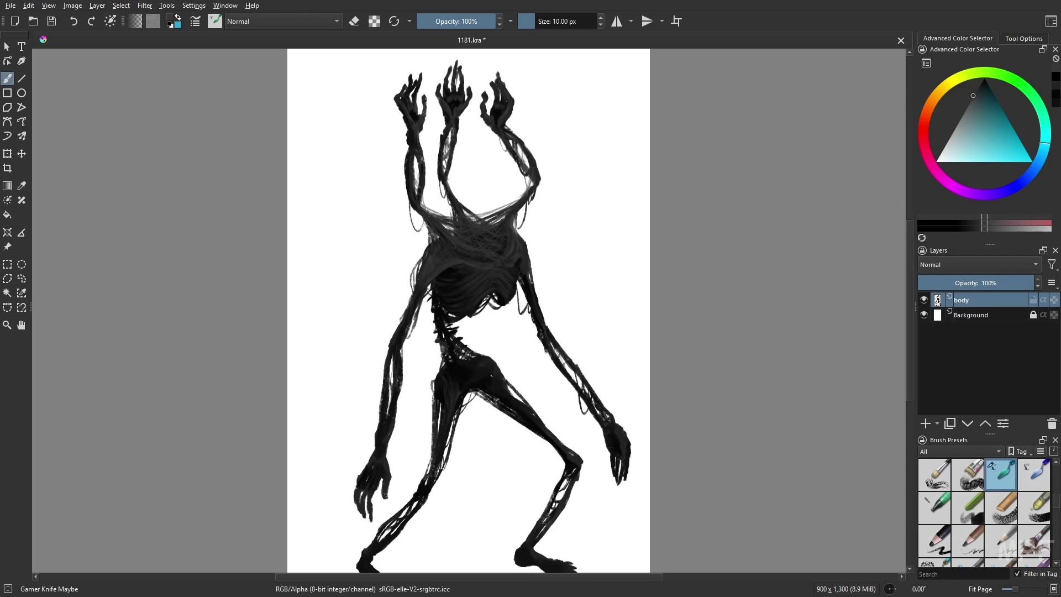
# Step: Add fine dark grey strands over the waist, pelvis and thighs, checking the mirrored view, and undo the last stroke
pyautogui.press('m')
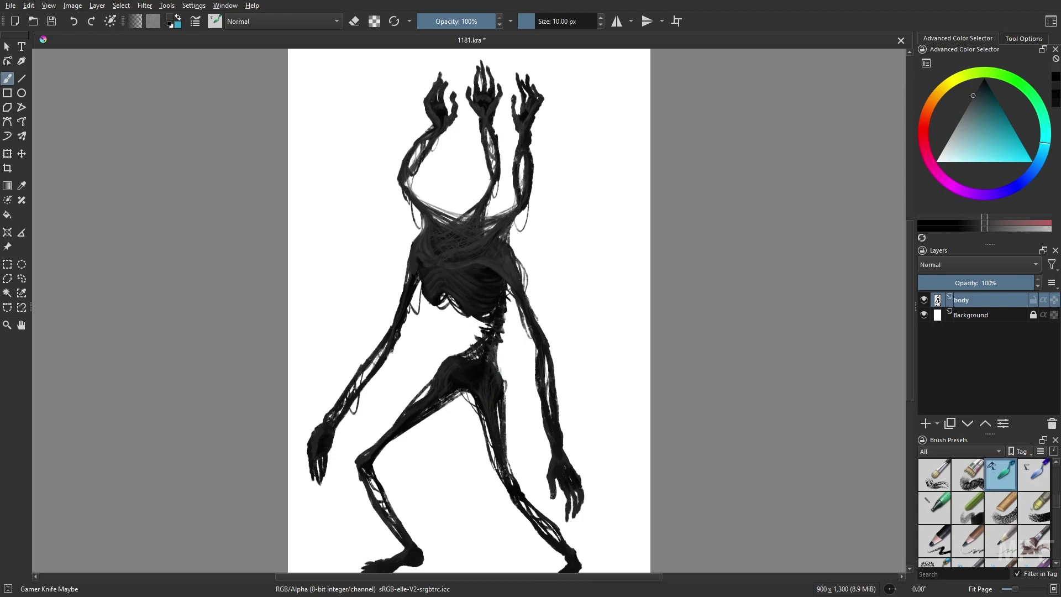
pyautogui.press('m')
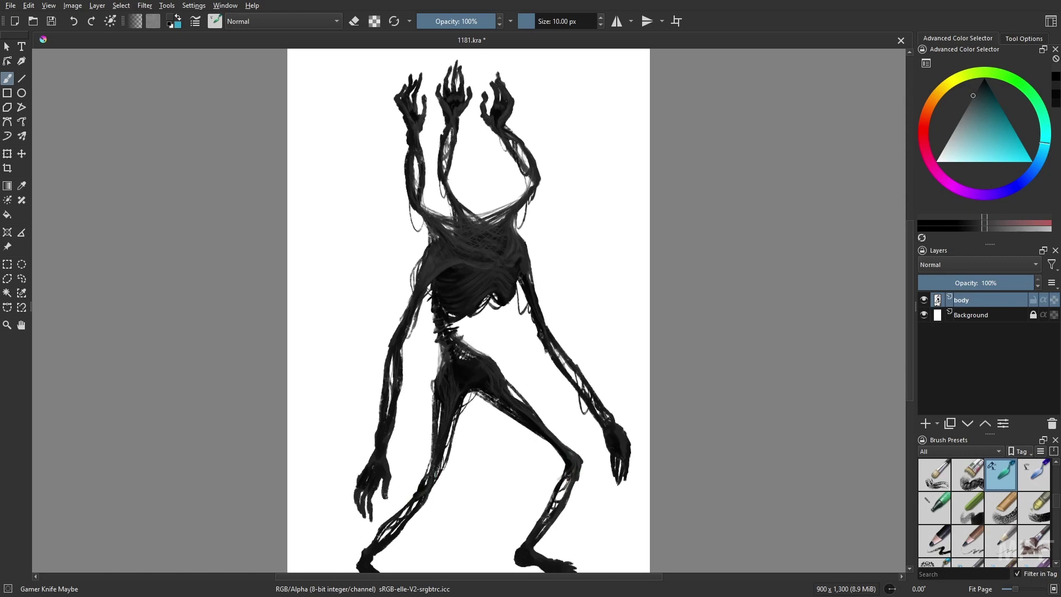
pyautogui.press('m')
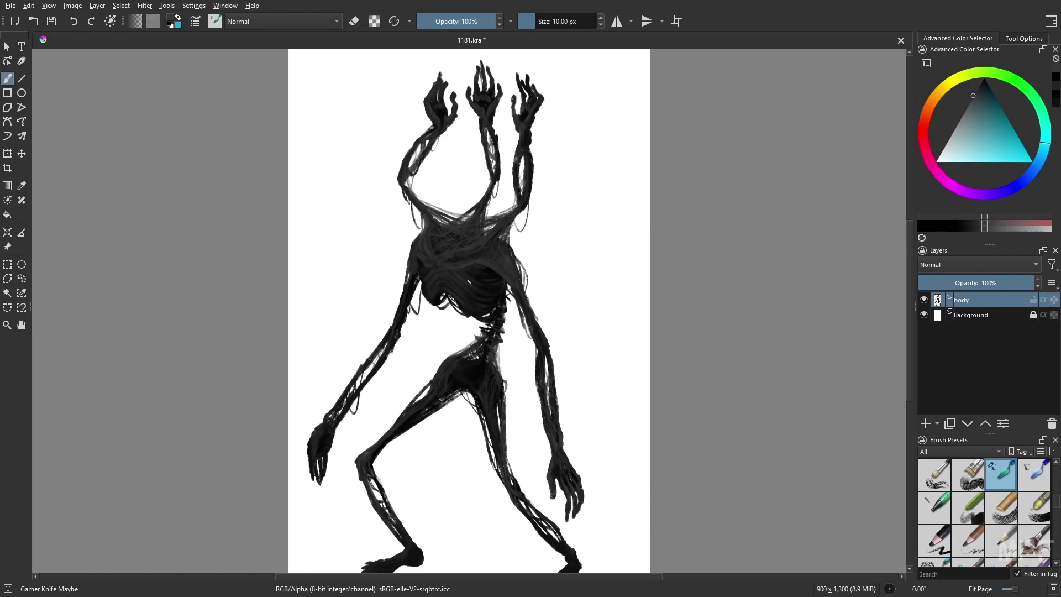
pyautogui.hotkey('ctrl', 'z')
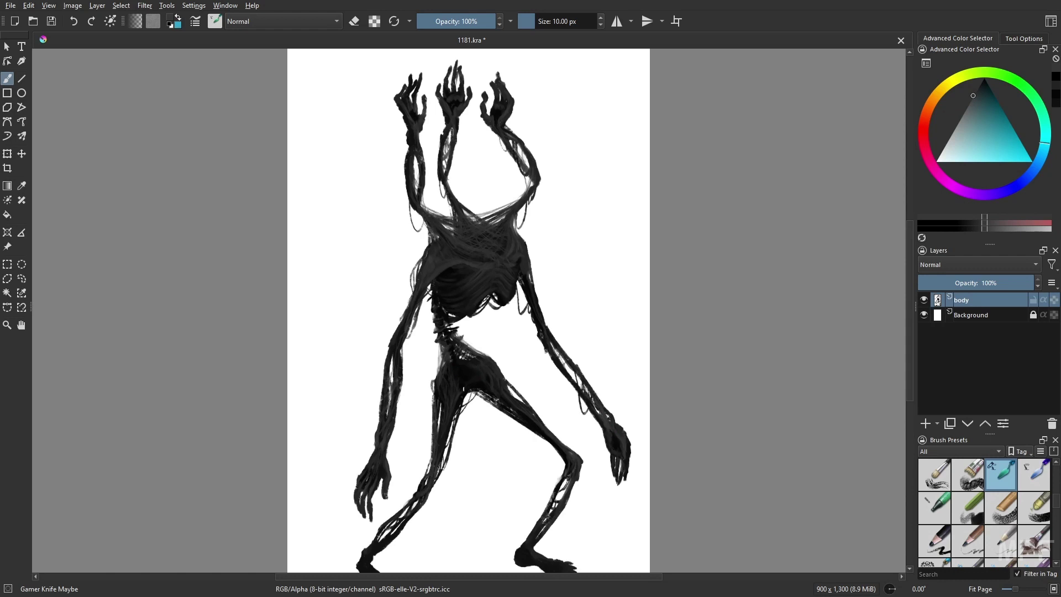
# Step: Darken the middle of the pelvis with near-black strokes and sample dark grey from the ribcage
pyautogui.click(1056, 95)
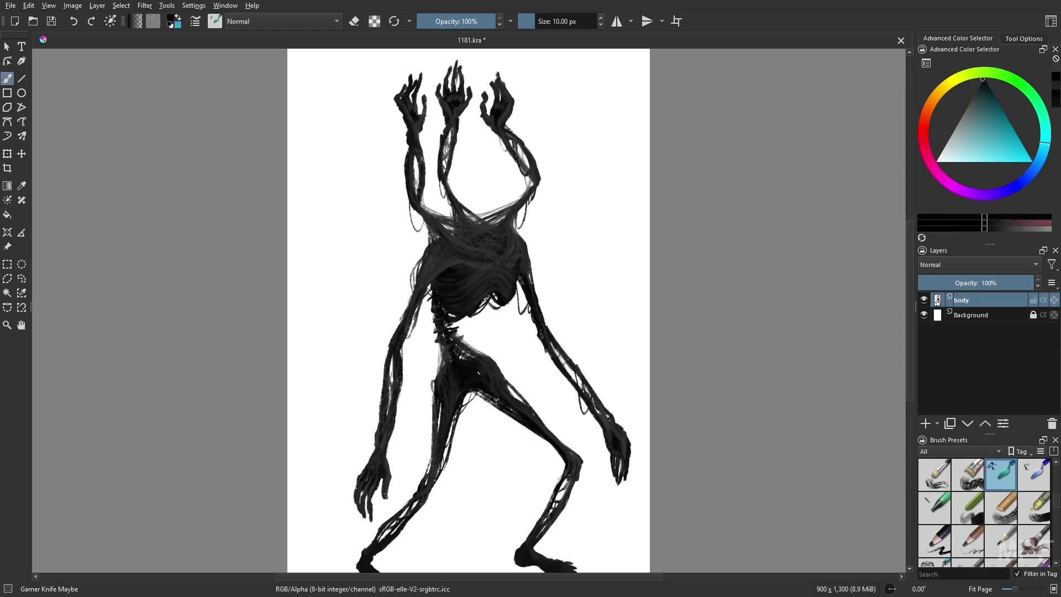
pyautogui.moveTo(478, 373); pyautogui.dragTo(485, 382)
pyautogui.keyDown('ctrl'); pyautogui.click(502, 294); pyautogui.keyUp('ctrl')
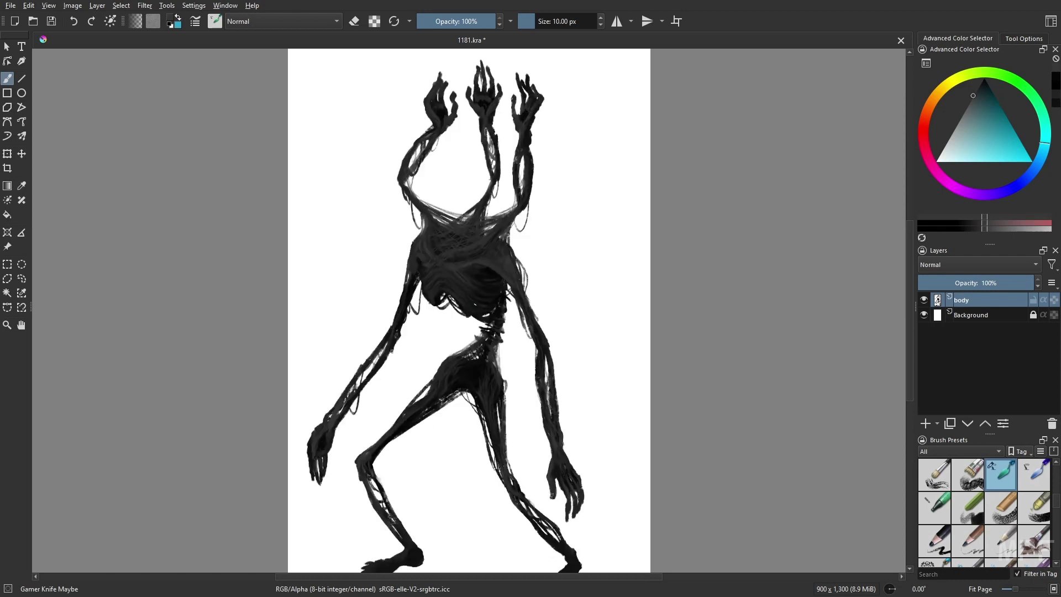
# Step: Add a paint layer directly above the Background layer and name it back
pyautogui.click(961, 313)
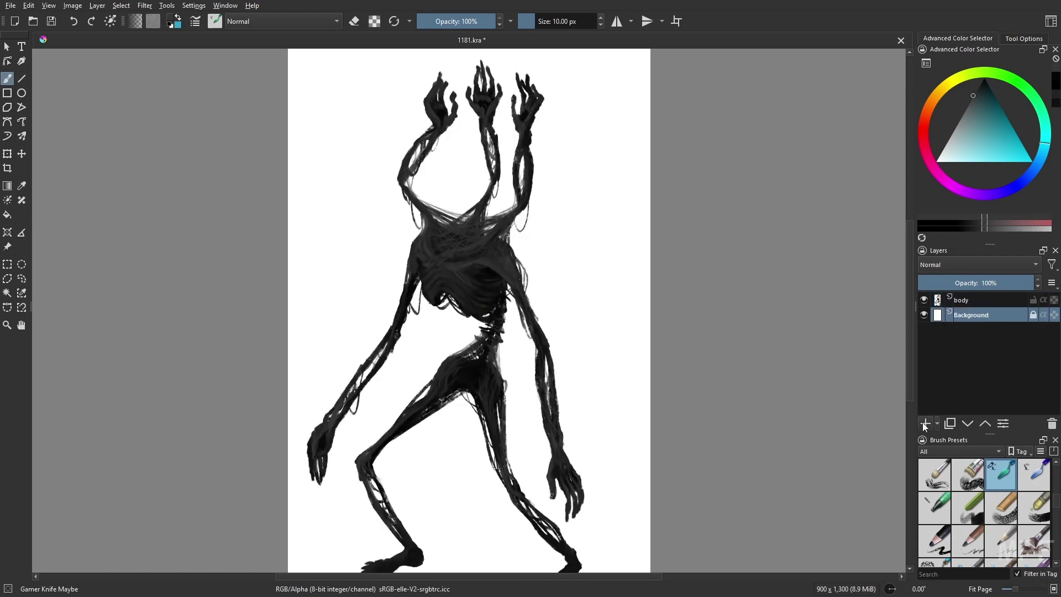
pyautogui.click(926, 424)
pyautogui.doubleClick(973, 315)
pyautogui.write('back')
pyautogui.press('Return')
# Step: Fill the back layer with a pale blue-grey
pyautogui.click(958, 145)
pyautogui.click(7, 214)
pyautogui.click(381, 240)
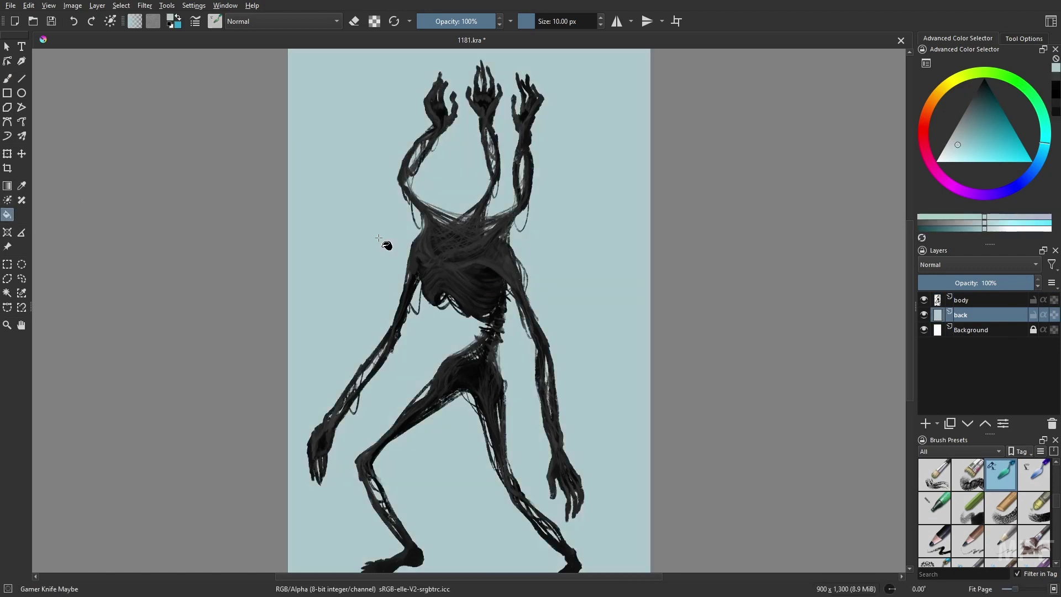
# Step: Lock the back layer's alpha and build a medium blue-grey gradient rising from the canvas's lower part
pyautogui.click(968, 125)
pyautogui.click(1054, 315)
pyautogui.click(7, 185)
pyautogui.moveTo(519, 508); pyautogui.dragTo(489, 260)
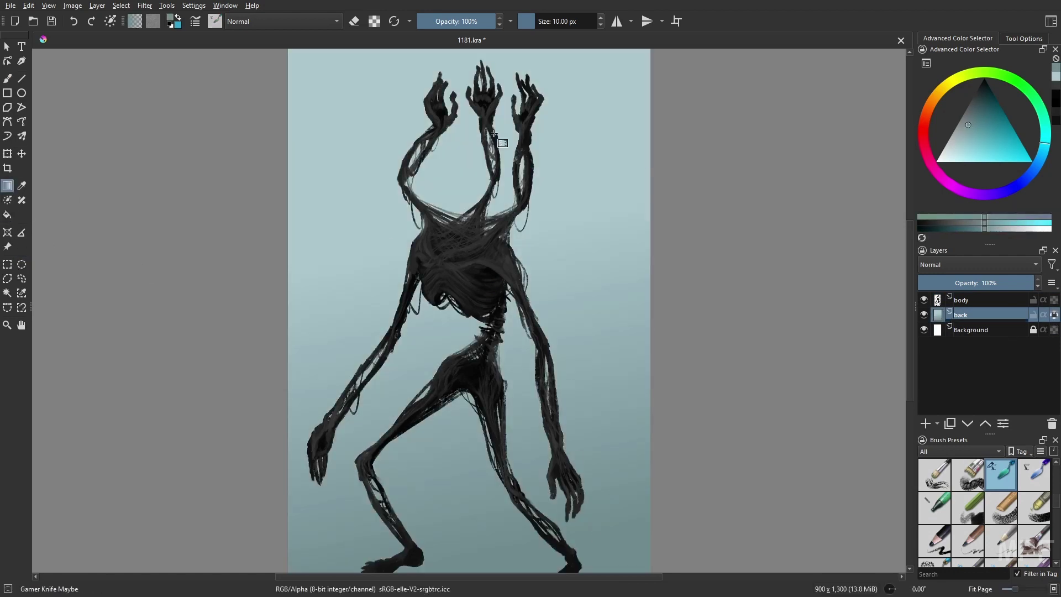
pyautogui.moveTo(558, 492); pyautogui.dragTo(514, 215)
pyautogui.moveTo(569, 487); pyautogui.dragTo(511, 185)
# Step: Deepen the lower part of the background with dark blue-grey gradients
pyautogui.click(978, 100)
pyautogui.click(1042, 151)
pyautogui.moveTo(606, 465); pyautogui.dragTo(528, 191)
pyautogui.moveTo(550, 533); pyautogui.dragTo(569, 296)
# Step: Lighten the upper part of the background with near-white gradients running down from the raised hands
pyautogui.moveTo(962, 136); pyautogui.dragTo(944, 156)
pyautogui.moveTo(497, 66); pyautogui.dragTo(495, 233)
pyautogui.moveTo(489, 66); pyautogui.dragTo(501, 273)
# Step: Select the b) Airbrush Soft brush at 105 px and brush the ground area along the bottom of the back layer
pyautogui.rightClick(685, 424)
pyautogui.click(711, 373)
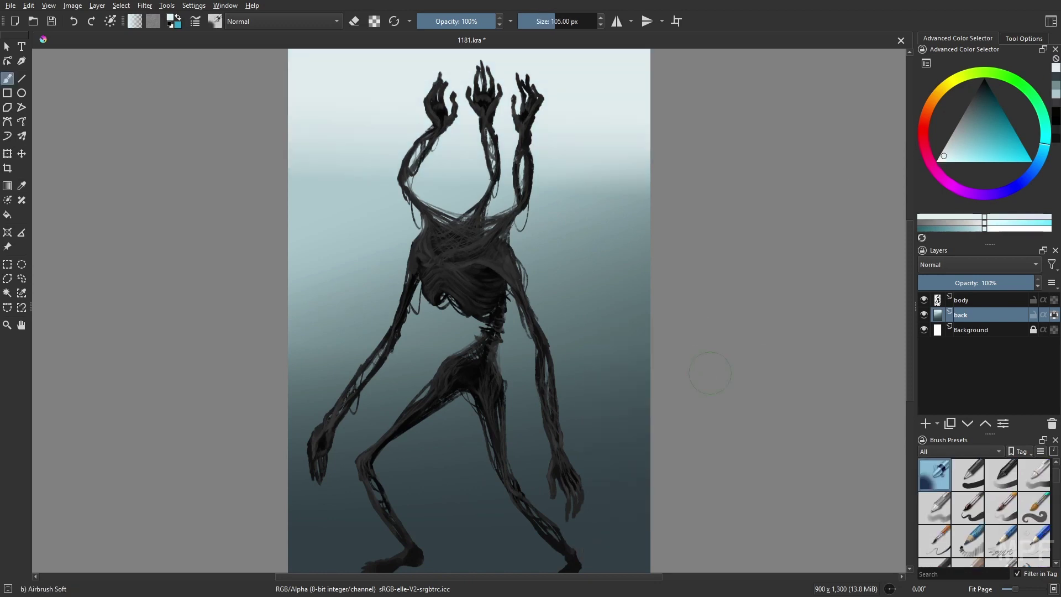
pyautogui.click(1054, 77)
pyautogui.moveTo(620, 529); pyautogui.dragTo(625, 509)
pyautogui.moveTo(592, 545); pyautogui.dragTo(430, 548)
# Step: Airbrush a near-black blue ground shadow beneath both feet on the back layer
pyautogui.click(980, 93)
pyautogui.moveTo(981, 91); pyautogui.dragTo(983, 87)
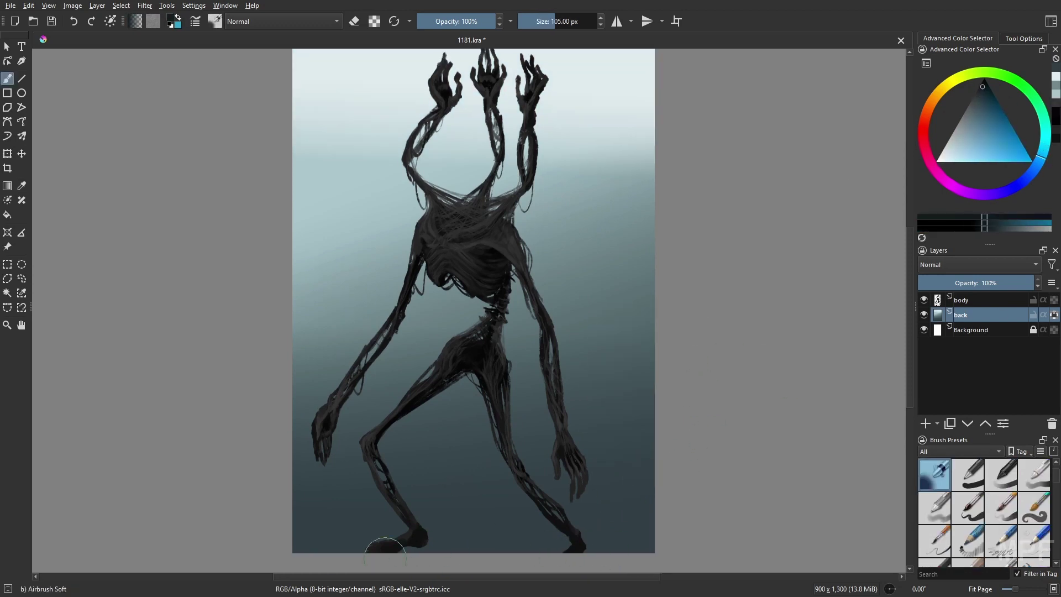
pyautogui.moveTo(387, 553)
pyautogui.mouseDown()
pyautogui.moveTo(514, 540)
pyautogui.moveTo(561, 556)
pyautogui.moveTo(597, 532)
pyautogui.mouseUp()
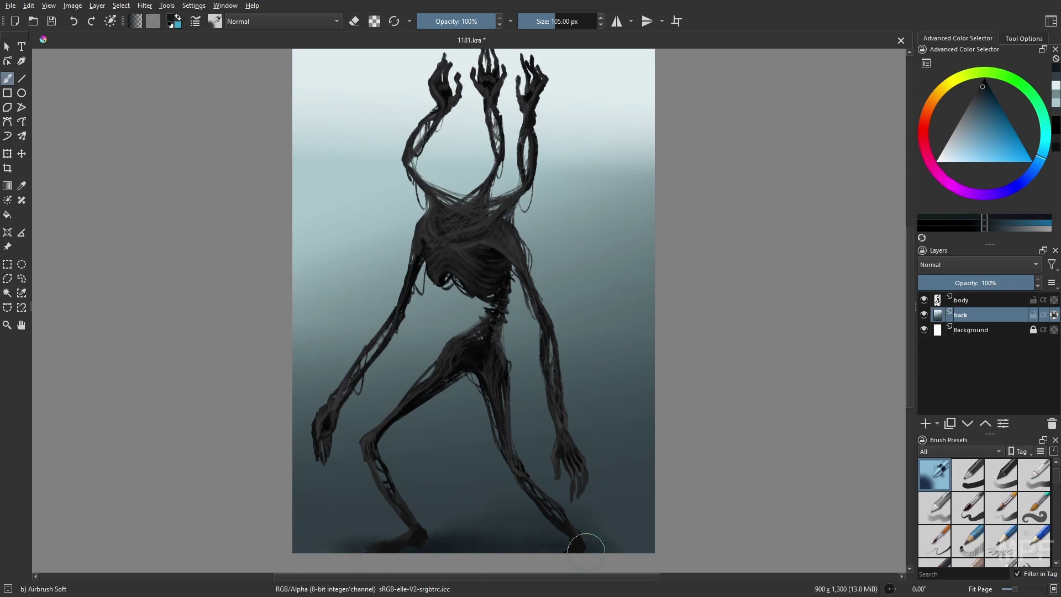
# Step: Return to the body layer with alpha locked and shade the front foot using the Gamer Knife Maybe brush at 40.24 px
pyautogui.click(984, 302)
pyautogui.rightClick(486, 424)
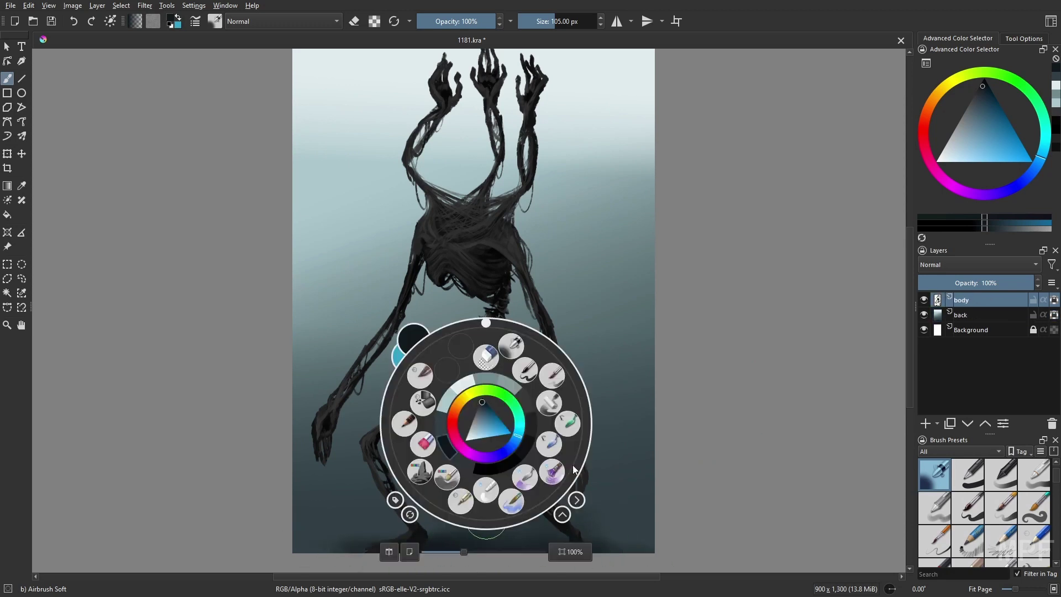
pyautogui.click(572, 468)
pyautogui.click(545, 21)
pyautogui.moveTo(429, 544); pyautogui.dragTo(387, 554)
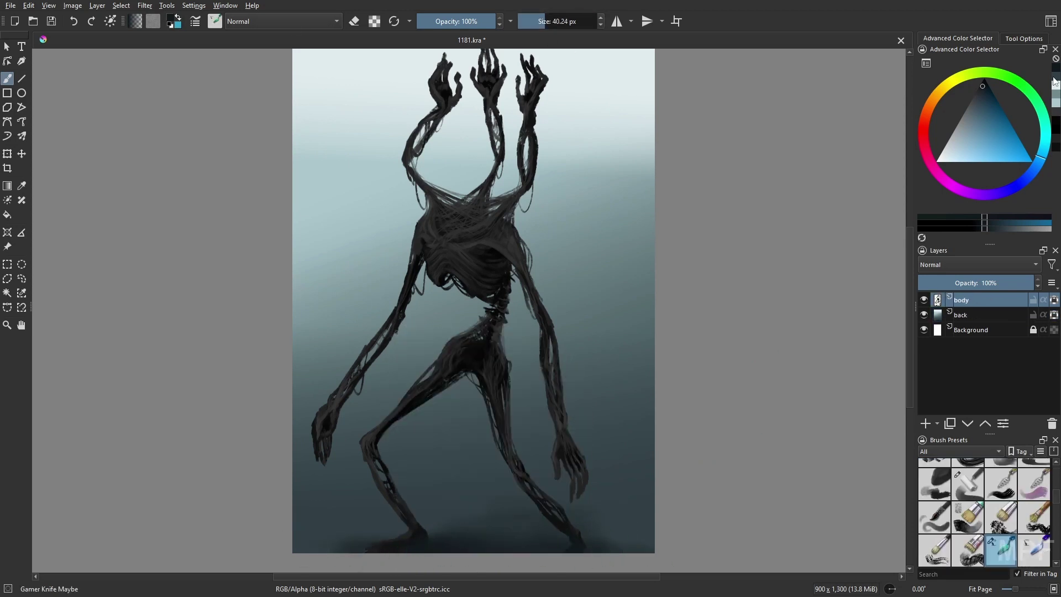
# Step: Darken both of the figure's feet with black strokes on the body layer
pyautogui.click(1057, 131)
pyautogui.moveTo(573, 550)
pyautogui.mouseDown()
pyautogui.moveTo(583, 543)
pyautogui.moveTo(553, 523)
pyautogui.moveTo(573, 523)
pyautogui.mouseUp()
pyautogui.moveTo(417, 547)
pyautogui.mouseDown()
pyautogui.moveTo(389, 550)
pyautogui.moveTo(413, 538)
pyautogui.mouseUp()
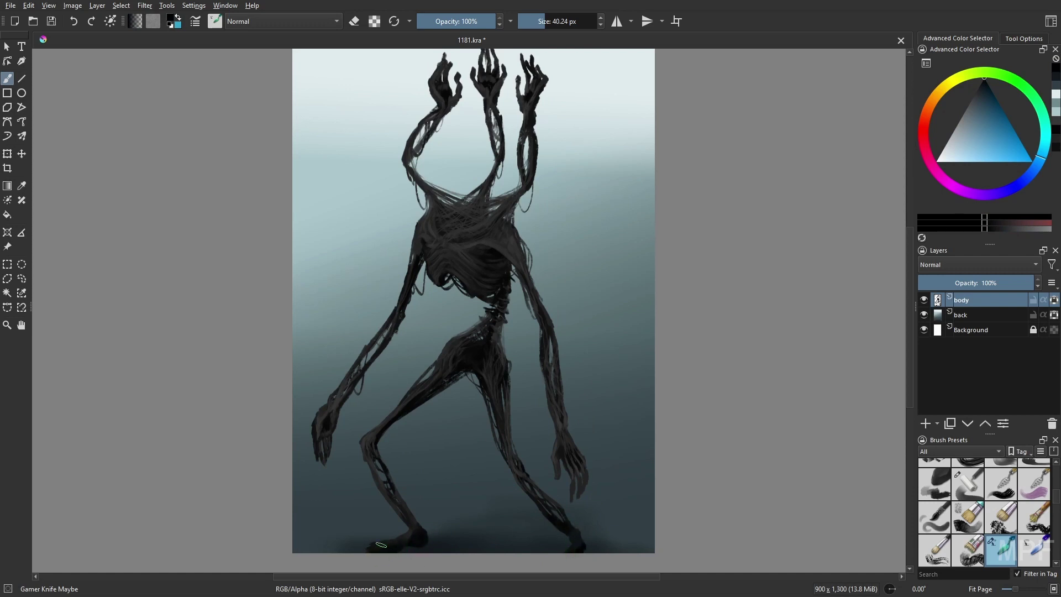
# Step: Blend the figure's shading on the body layer with the j) WaterC Spread brush at 89.66 px
pyautogui.rightClick(663, 459)
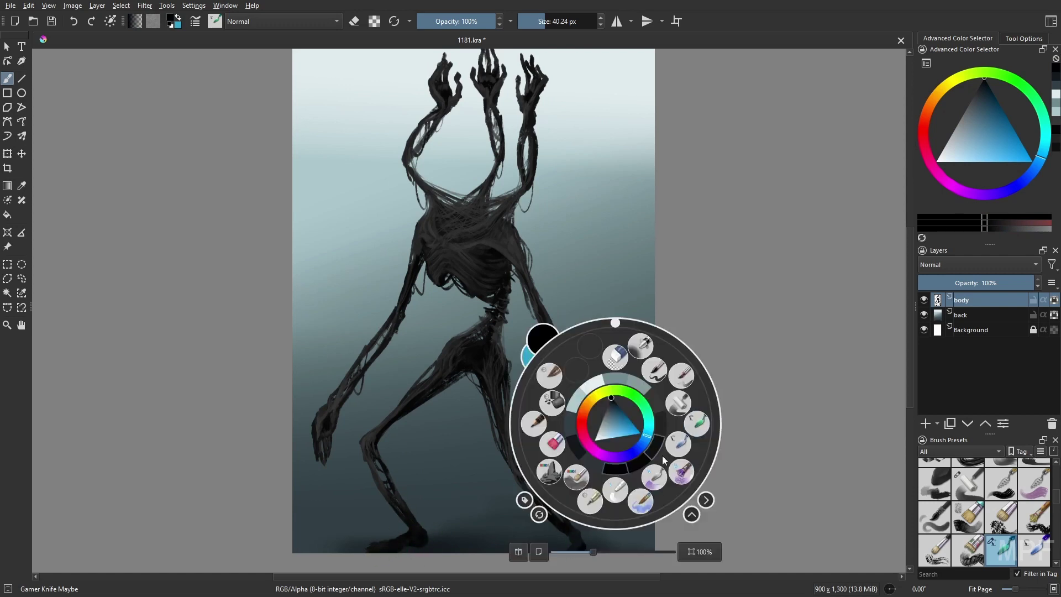
pyautogui.click(640, 502)
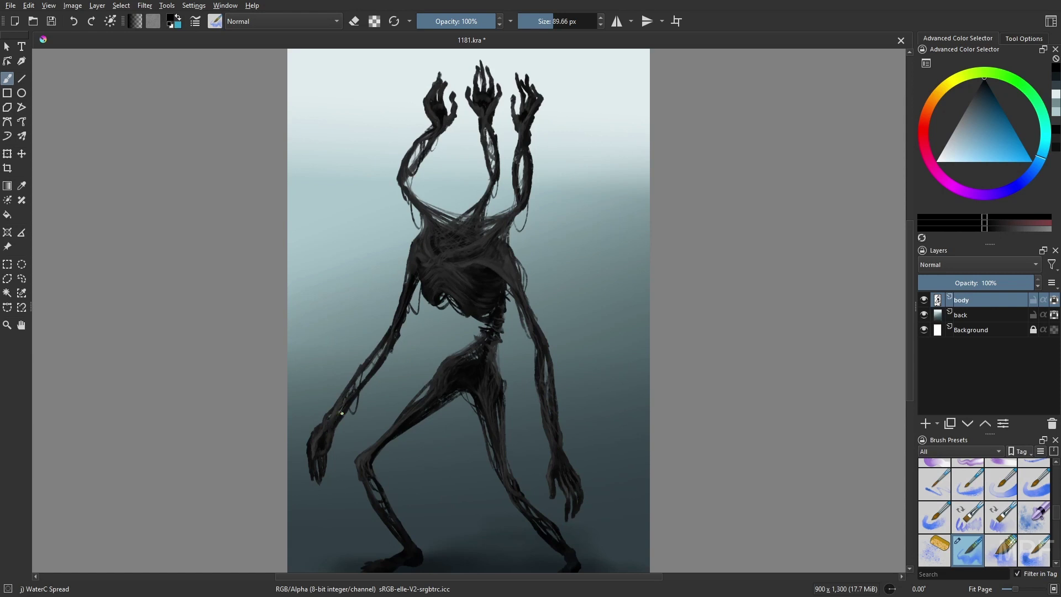
# Step: Add a new layer above the body layer and name it red
pyautogui.click(926, 423)
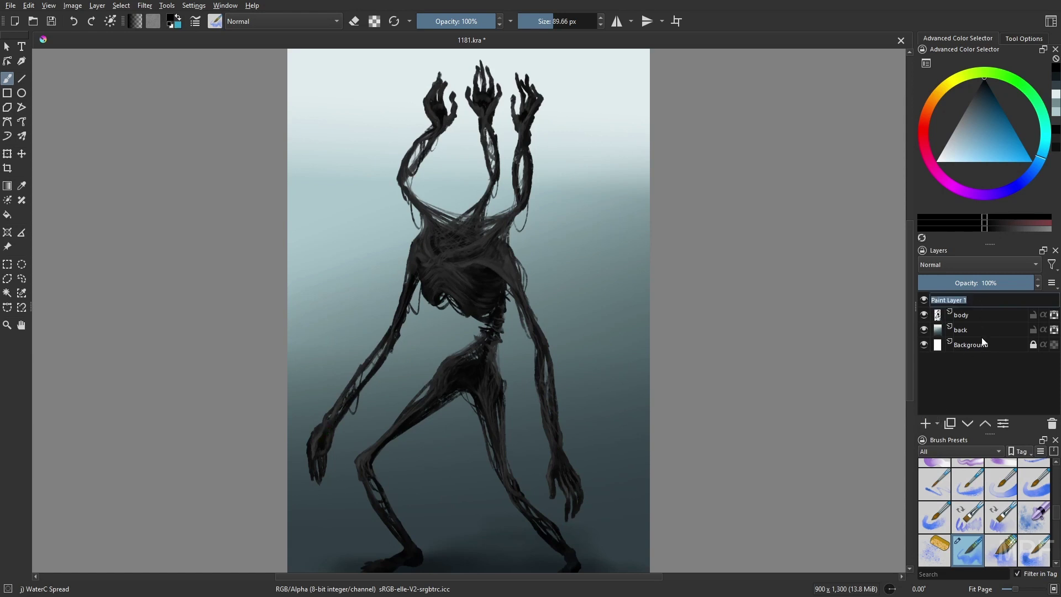
pyautogui.write('red')
pyautogui.press('Return')
# Step: Paint a round dark-red orb between the raised hands with the f) Dry Roller brush on the red layer
pyautogui.rightClick(790, 314)
pyautogui.click(774, 310)
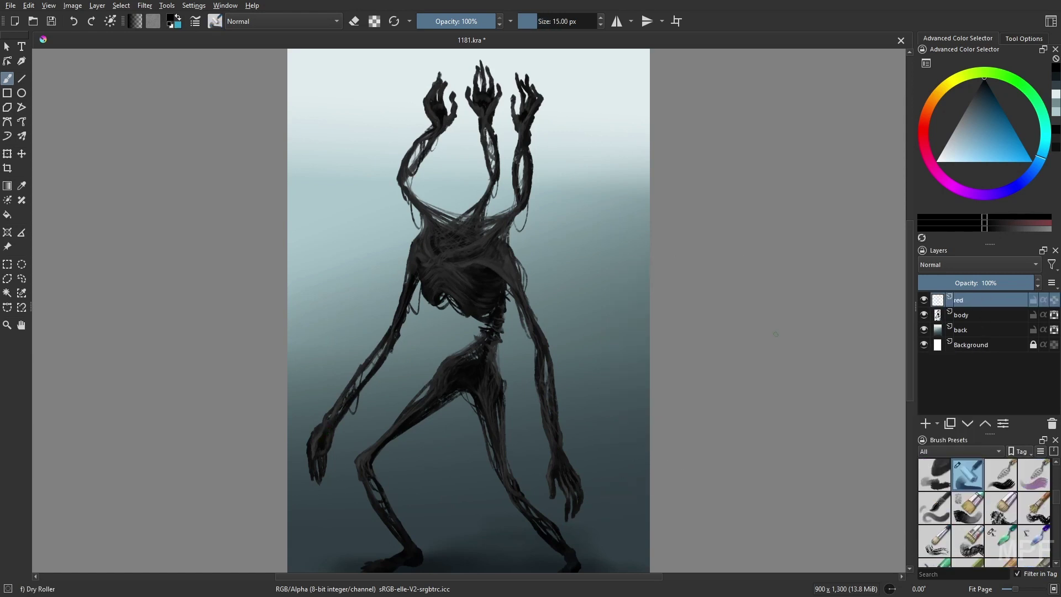
pyautogui.click(929, 126)
pyautogui.click(996, 129)
pyautogui.moveTo(548, 21); pyautogui.dragTo(555, 21)
pyautogui.moveTo(478, 109)
pyautogui.mouseDown()
pyautogui.moveTo(479, 123)
pyautogui.moveTo(491, 117)
pyautogui.moveTo(470, 128)
pyautogui.moveTo(495, 105)
pyautogui.moveTo(473, 128)
pyautogui.moveTo(491, 119)
pyautogui.mouseUp()
# Step: Brighten the orb with the Dry Roller brush in Color Dodge mode at 45% opacity and 42.76 px
pyautogui.click(452, 22)
pyautogui.click(283, 22)
pyautogui.click(265, 55)
pyautogui.click(545, 21)
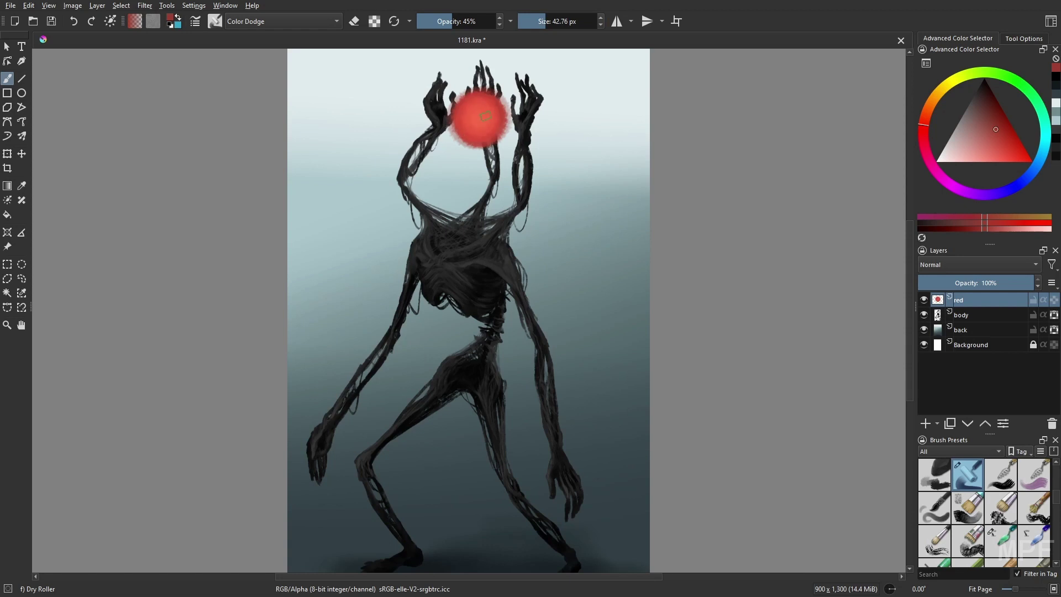
# Step: Streak the orb vertically into a flame shape with the i) Wet Bristles Rough brush in Color Dodge mode at 52% opacity and 23.58 px
pyautogui.rightClick(648, 261)
pyautogui.click(706, 308)
pyautogui.hotkey('alt', 'shift', 'd')
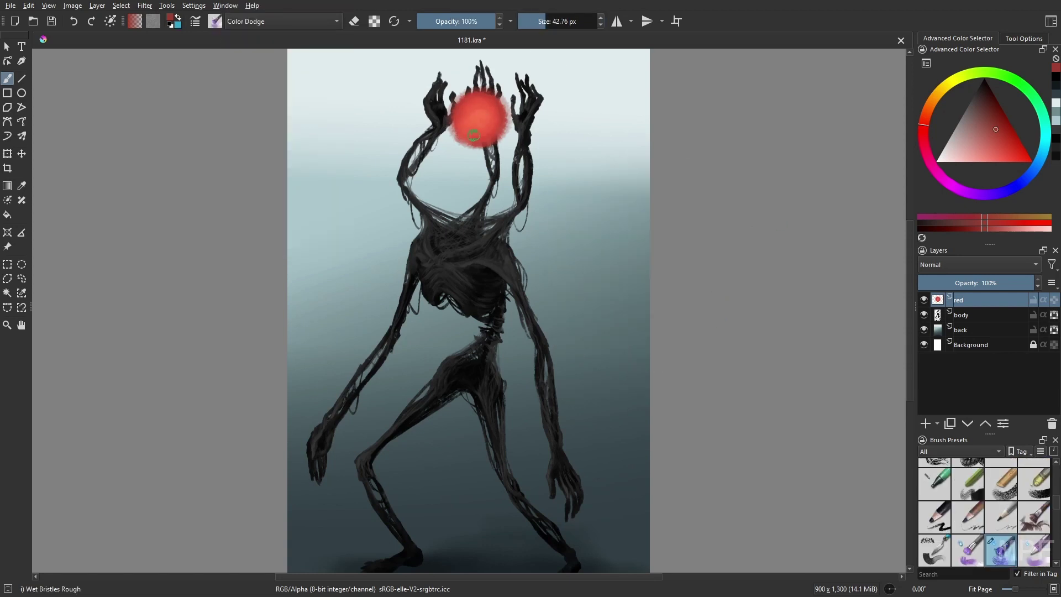
pyautogui.moveTo(474, 136)
pyautogui.mouseDown()
pyautogui.moveTo(465, 103)
pyautogui.moveTo(499, 105)
pyautogui.moveTo(499, 131)
pyautogui.moveTo(457, 23)
pyautogui.moveTo(478, 172)
pyautogui.moveTo(482, 127)
pyautogui.moveTo(466, 225)
pyautogui.moveTo(457, 157)
pyautogui.moveTo(489, 178)
pyautogui.moveTo(499, 108)
pyautogui.moveTo(471, 134)
pyautogui.moveTo(470, 125)
pyautogui.moveTo(490, 98)
pyautogui.moveTo(491, 119)
pyautogui.moveTo(488, 79)
pyautogui.mouseUp()
pyautogui.click(458, 23)
pyautogui.click(540, 22)
pyautogui.moveTo(502, 146)
pyautogui.mouseDown()
pyautogui.moveTo(505, 88)
pyautogui.moveTo(489, 55)
pyautogui.mouseUp()
pyautogui.moveTo(482, 108); pyautogui.dragTo(482, 73)
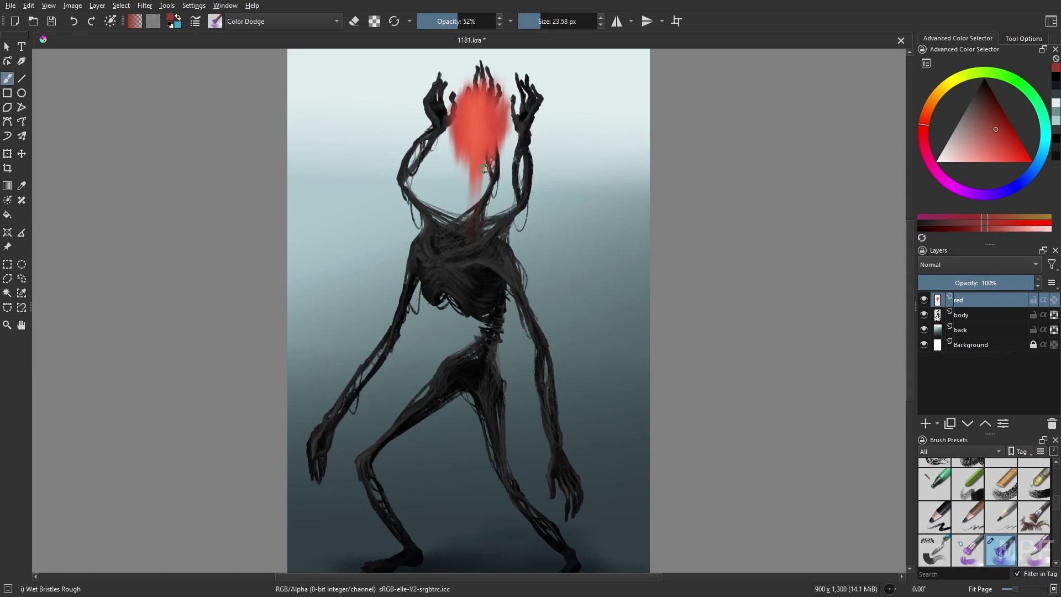
pyautogui.moveTo(484, 168)
pyautogui.mouseDown()
pyautogui.moveTo(462, 117)
pyautogui.moveTo(481, 123)
pyautogui.moveTo(488, 102)
pyautogui.moveTo(499, 173)
pyautogui.moveTo(491, 108)
pyautogui.mouseUp()
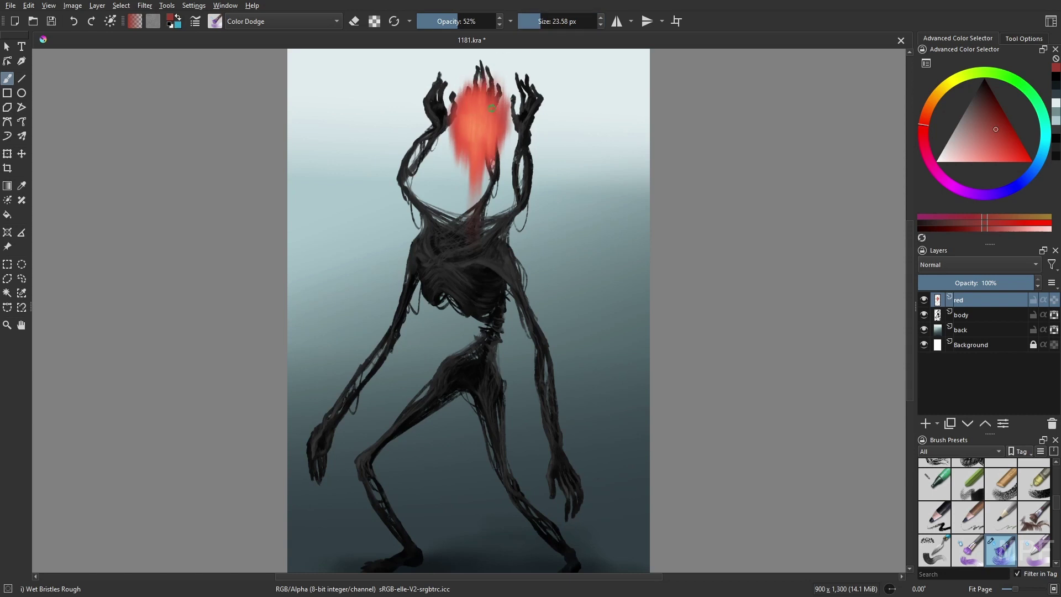
# Step: Group the red and body layers as creature, and add an alpha-inheriting layer named glow directly above body
pyautogui.click(982, 315)
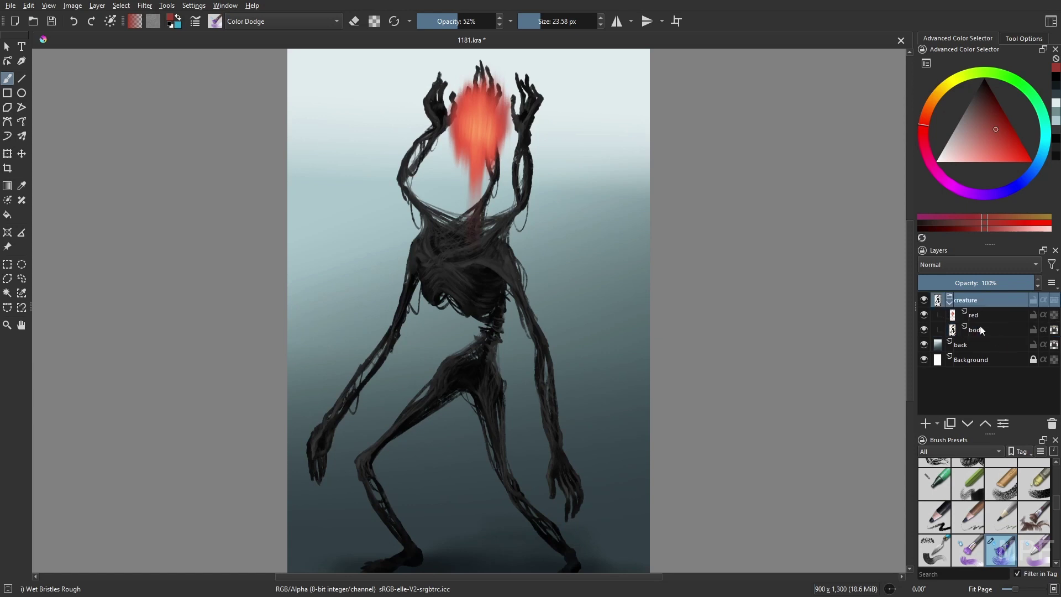
pyautogui.click(980, 326)
pyautogui.press('Insert')
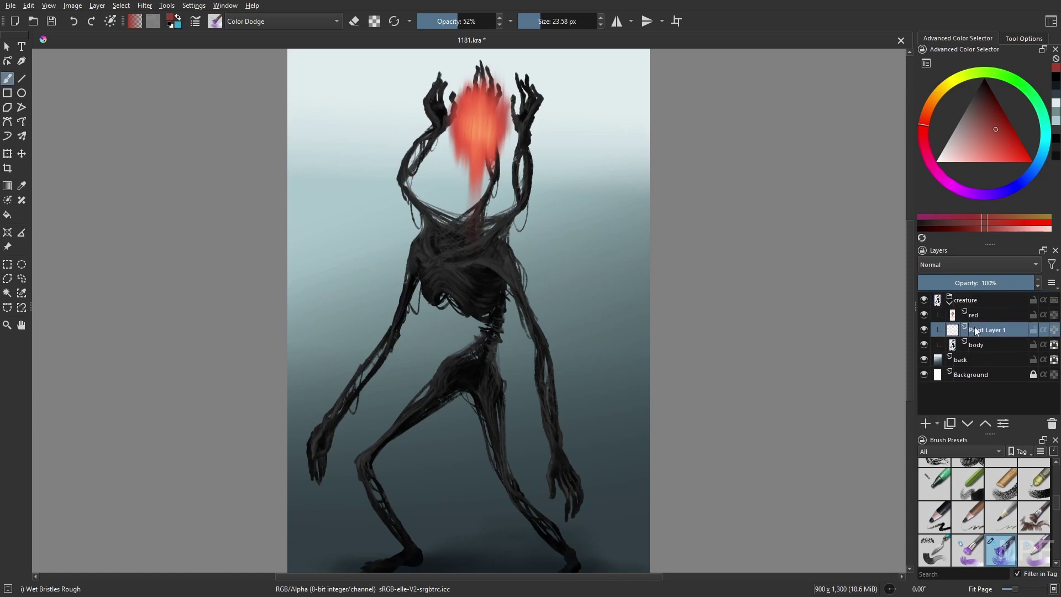
pyautogui.doubleClick(976, 331)
pyautogui.write('glow')
pyautogui.press('Return')
pyautogui.click(1043, 330)
# Step: Paint red light on the raised hands and arms with the Gamer Knife Maybe brush at 40.24 px on the glow layer
pyautogui.rightClick(760, 423)
pyautogui.click(832, 444)
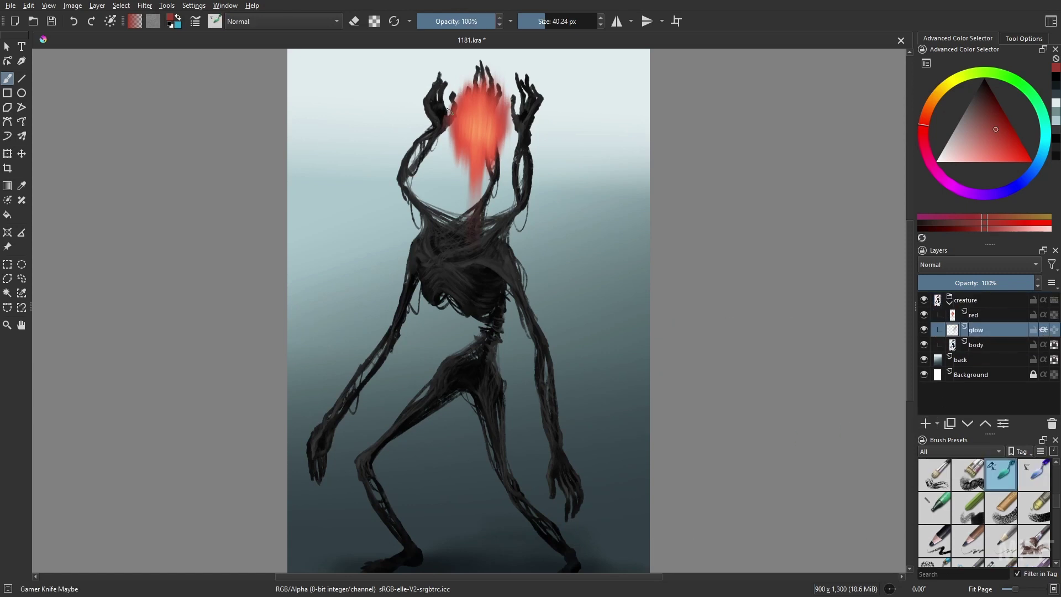
pyautogui.moveTo(449, 110)
pyautogui.mouseDown()
pyautogui.moveTo(437, 103)
pyautogui.moveTo(449, 91)
pyautogui.mouseUp()
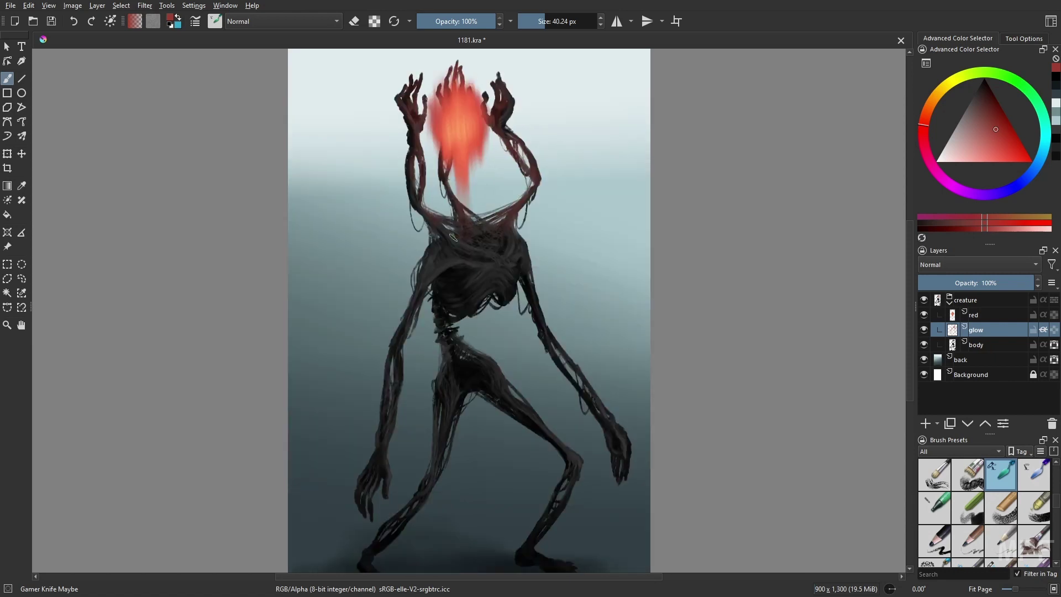
# Step: Extend the red glow over the arms and shoulders at 54% opacity and 27.20 px, erasing the excess
pyautogui.press('i')
pyautogui.press('i')
pyautogui.press('i')
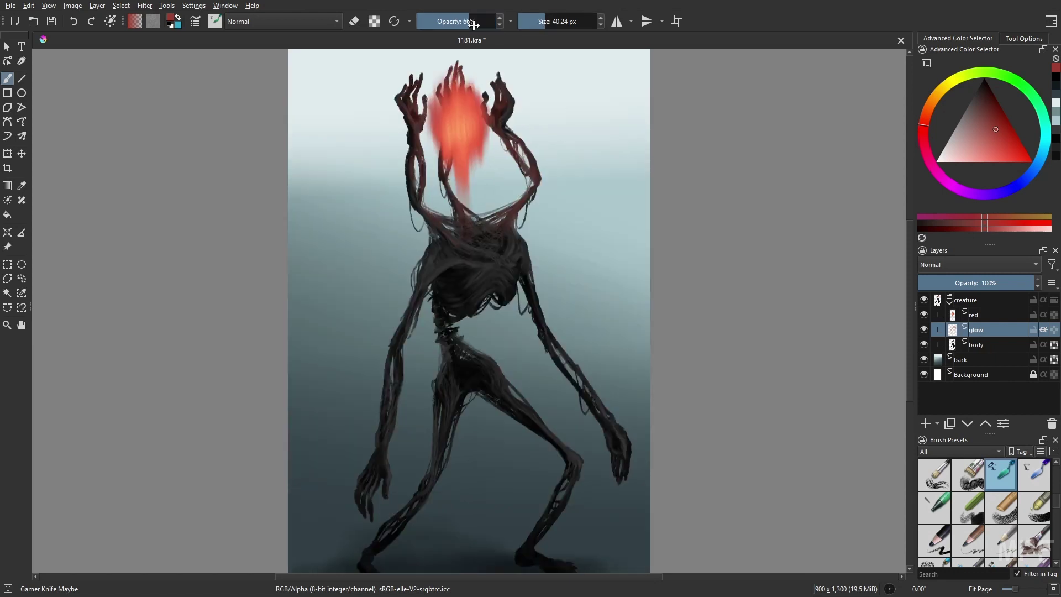
pyautogui.press('i')
pyautogui.press('i')
pyautogui.press('[')
pyautogui.press('[')
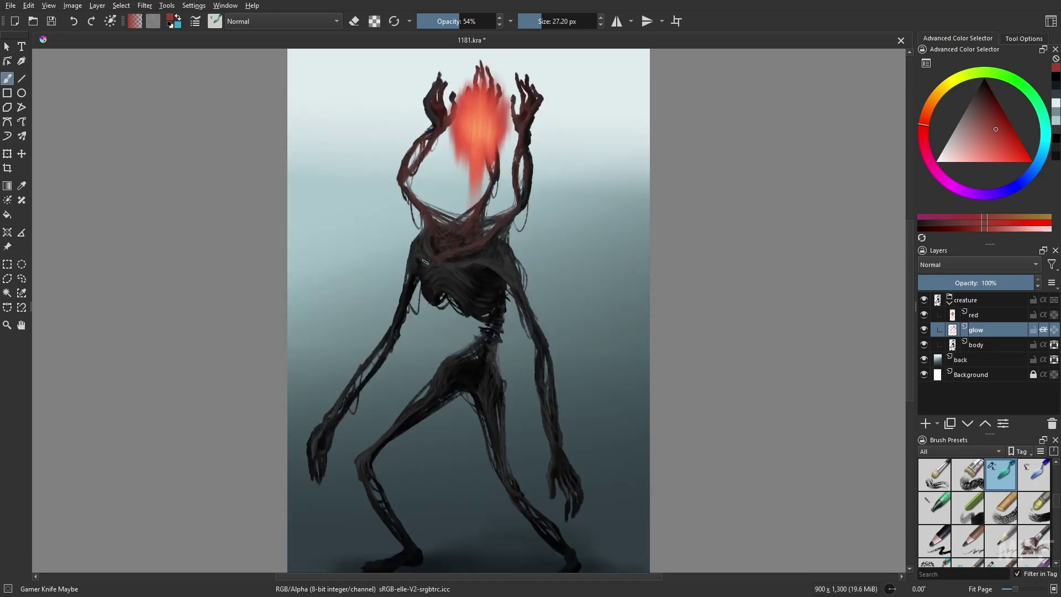
pyautogui.press('e')
pyautogui.press('e')
# Step: Soften the glow and airbrush red over the upper chest with b) Airbrush Soft at 56% opacity and 105 px
pyautogui.rightClick(454, 275)
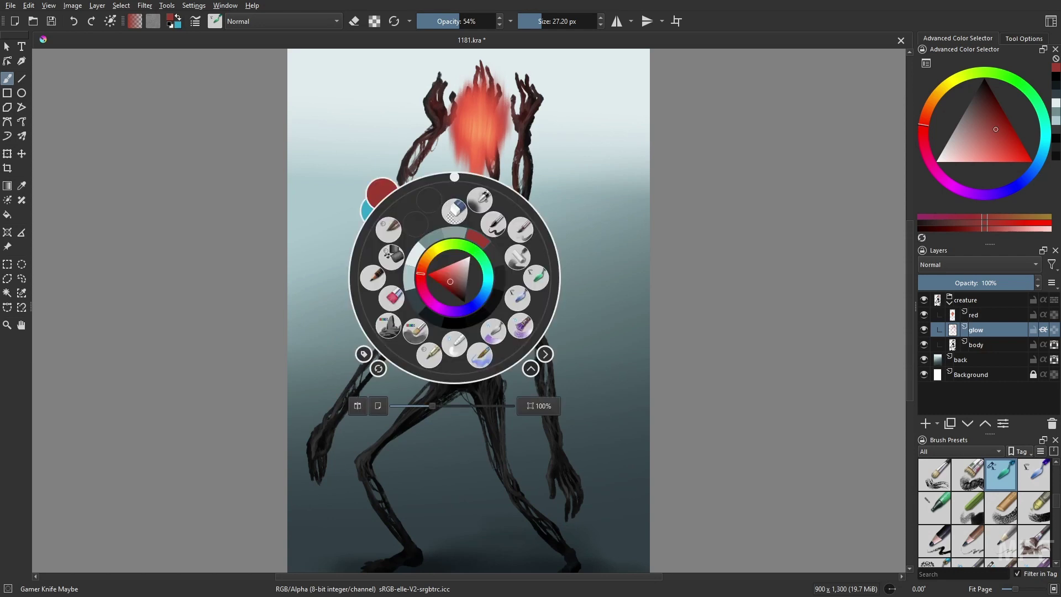
pyautogui.click(455, 212)
pyautogui.press('e')
pyautogui.click(461, 22)
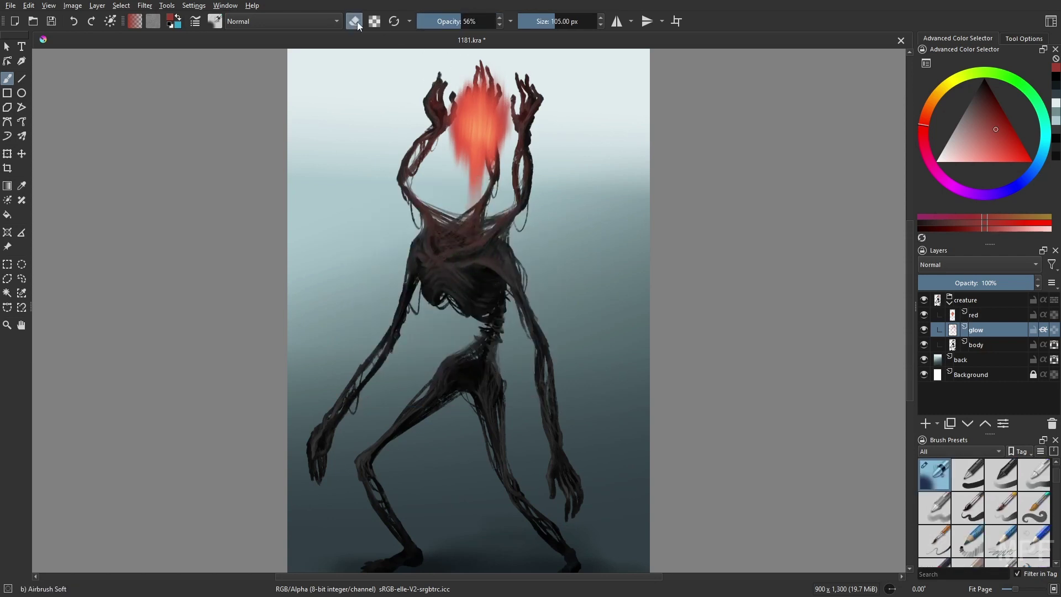
pyautogui.press('e')
pyautogui.moveTo(451, 221)
pyautogui.mouseDown()
pyautogui.moveTo(515, 199)
pyautogui.moveTo(483, 228)
pyautogui.mouseUp()
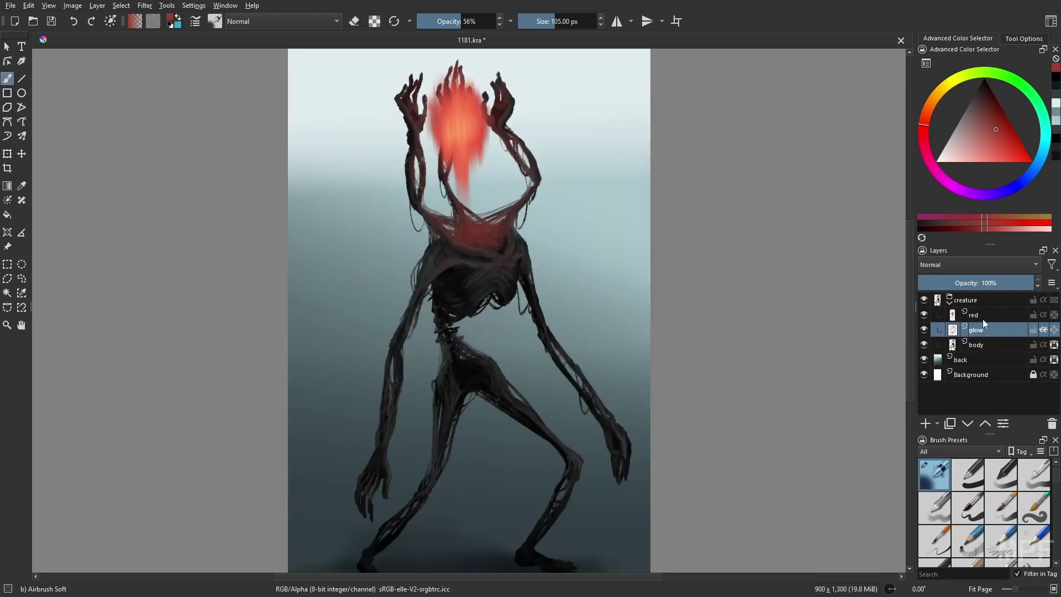
# Step: Add a new layer above the creature group and name it front fog
pyautogui.press('Insert')
pyautogui.press('F2')
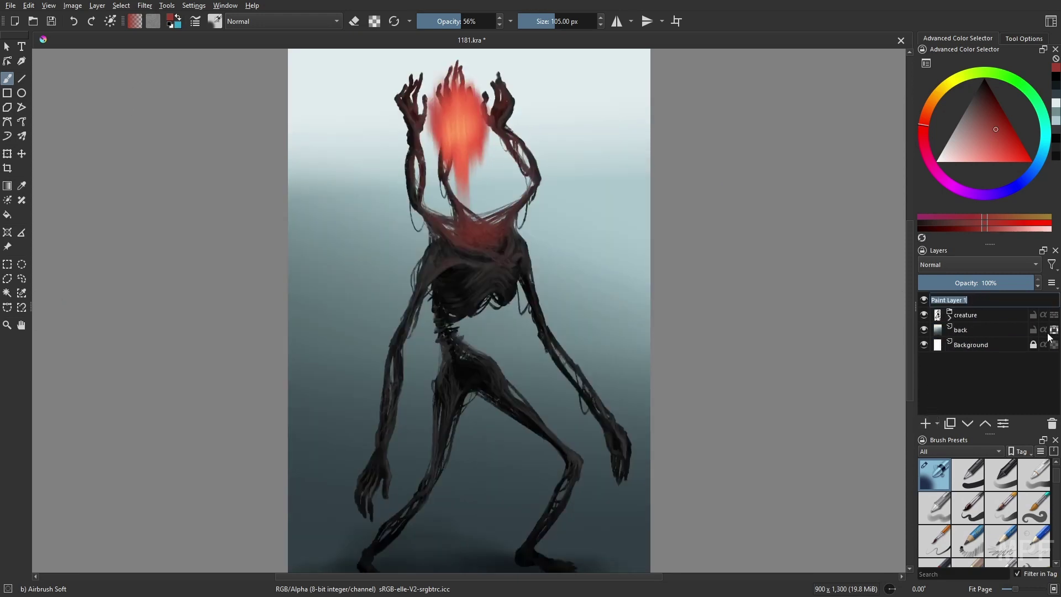
pyautogui.write('front fog')
pyautogui.press('Return')
# Step: Select the i) Wet Bristles Rough brush and cover the figure's lower legs with near-black blue haze on the front fog layer
pyautogui.rightClick(727, 423)
pyautogui.click(791, 472)
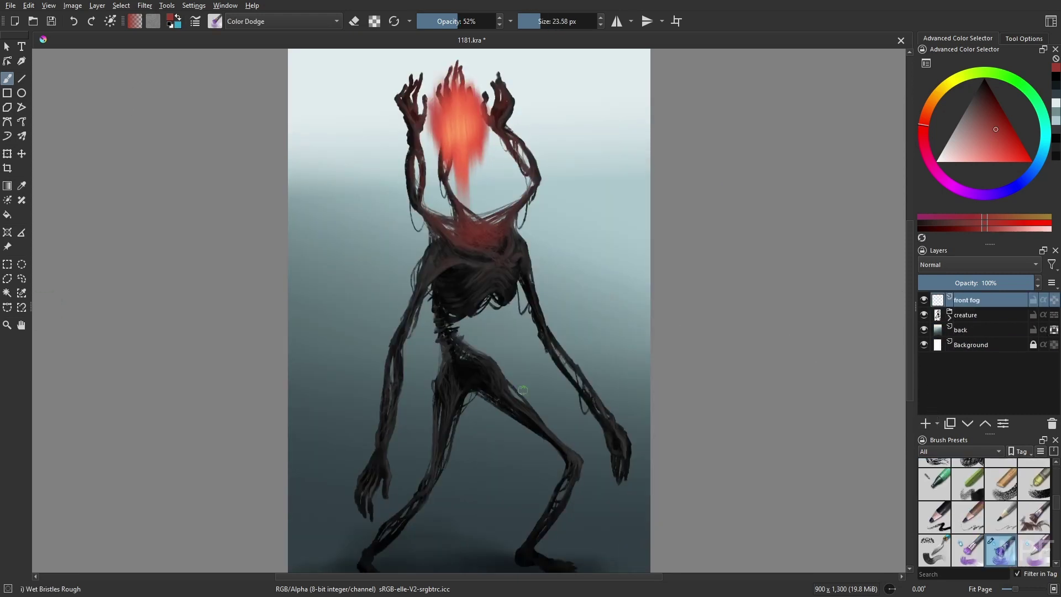
pyautogui.keyDown('ctrl'); pyautogui.click(523, 390); pyautogui.keyUp('ctrl')
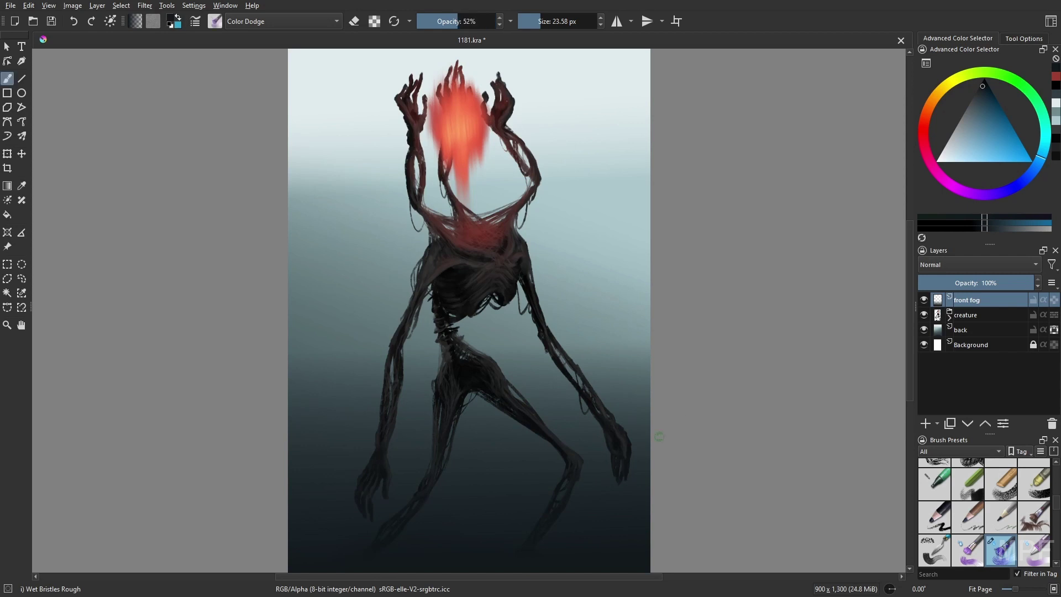
# Step: Erase vertical streaks out of the front fog around the legs with the brush in Normal mode at 117.31 px
pyautogui.press('-')
pyautogui.click(556, 21)
pyautogui.click(283, 21)
pyautogui.click(259, 88)
pyautogui.press('e')
pyautogui.moveTo(319, 341)
pyautogui.mouseDown()
pyautogui.moveTo(368, 357)
pyautogui.moveTo(400, 486)
pyautogui.mouseUp()
pyautogui.moveTo(459, 344)
pyautogui.mouseDown()
pyautogui.moveTo(414, 388)
pyautogui.moveTo(496, 477)
pyautogui.moveTo(596, 273)
pyautogui.moveTo(474, 329)
pyautogui.moveTo(424, 483)
pyautogui.mouseUp()
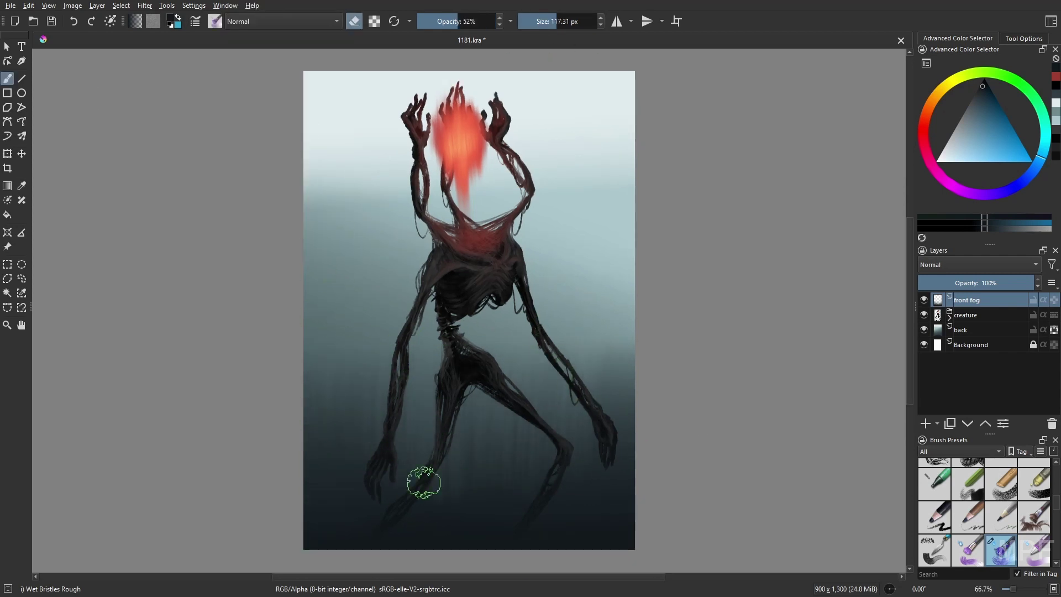
# Step: Refine the fog around the shins and feet by erasing and repainting with the brush at 73.88 px
pyautogui.press('[')
pyautogui.press('[')
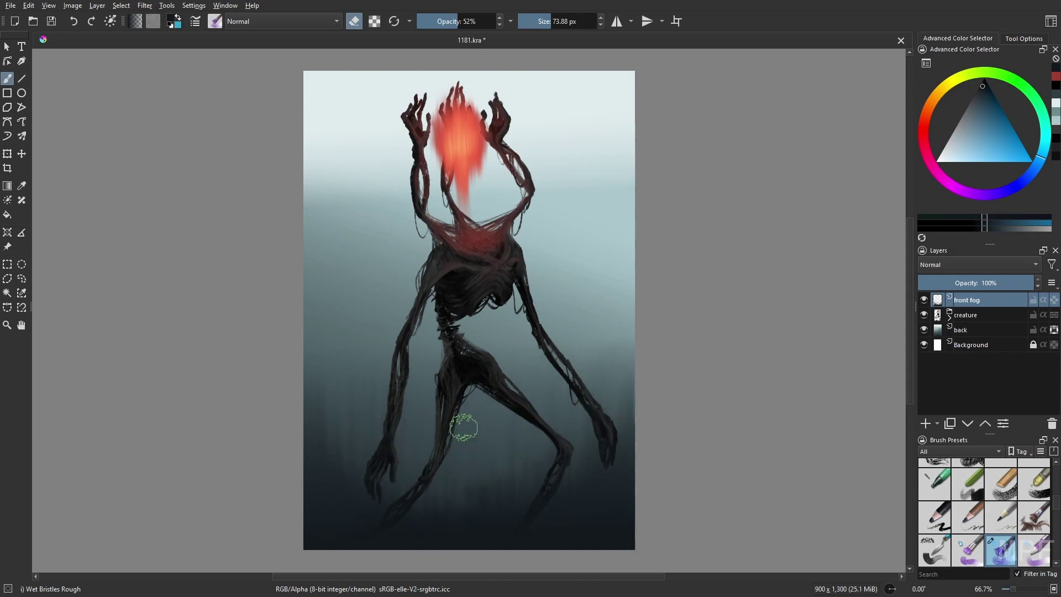
pyautogui.press('e')
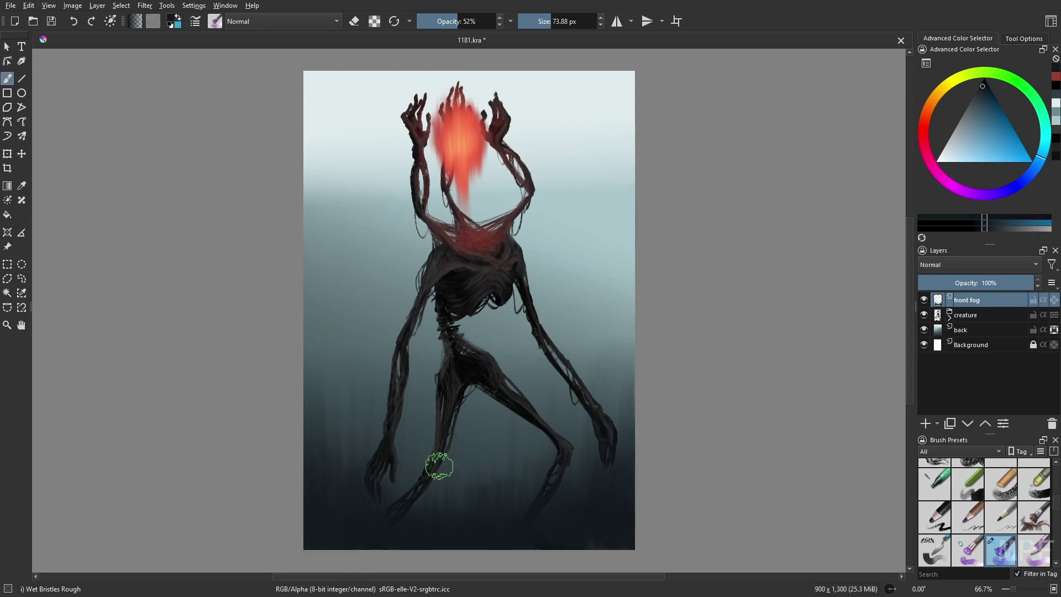
# Step: Move the creature group slightly left and up on the canvas
pyautogui.click(967, 317)
pyautogui.press('t')
pyautogui.moveTo(583, 456)
pyautogui.mouseDown()
pyautogui.moveTo(578, 442)
pyautogui.moveTo(569, 450)
pyautogui.mouseUp()
# Step: Crop the canvas from its right edge to about 850 px wide
pyautogui.click(7, 168)
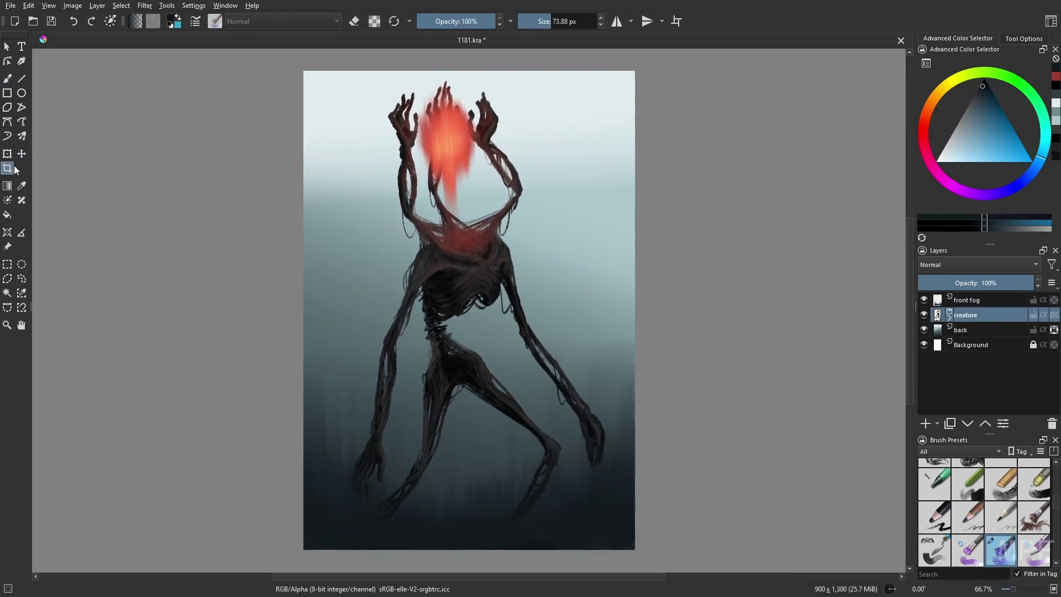
pyautogui.moveTo(633, 311); pyautogui.dragTo(617, 311)
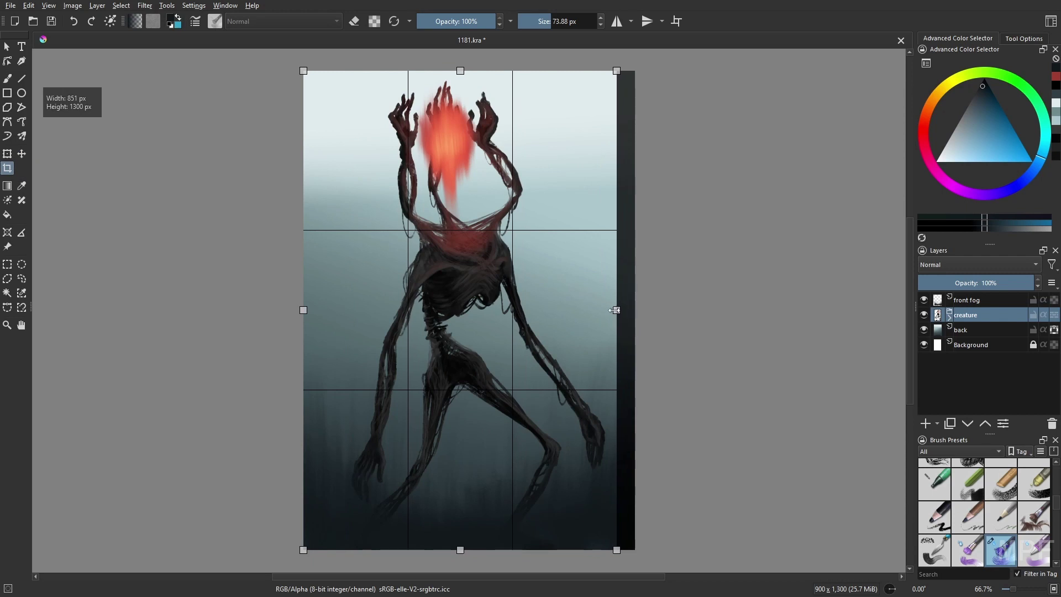
pyautogui.press('Return')
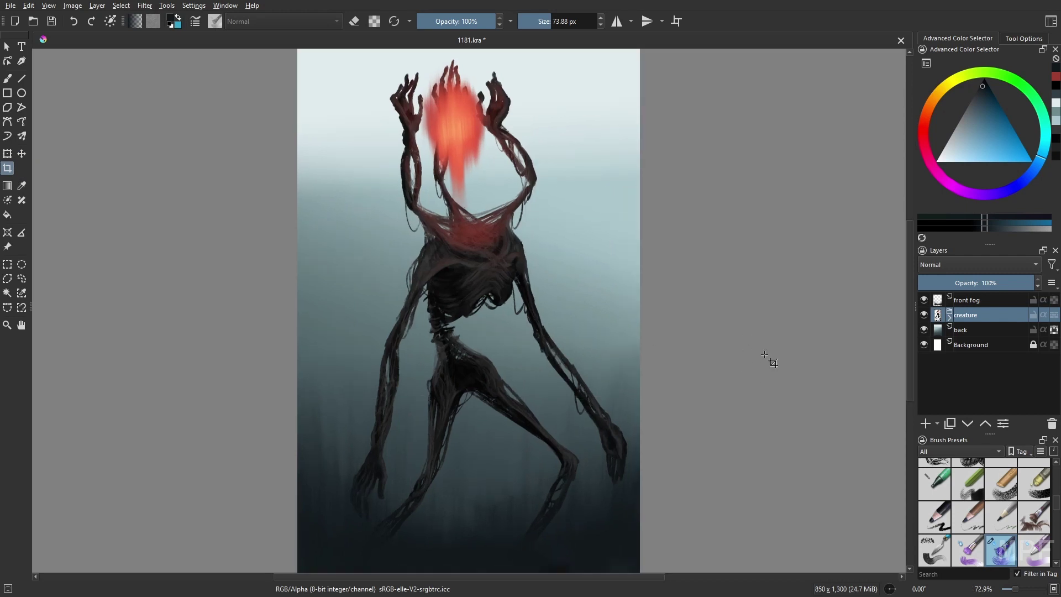
# Step: Brush vertical streaks of the sampled pale sky colour around the raised arms and shoulders on the back layer
pyautogui.press('b')
pyautogui.click(1005, 334)
pyautogui.keyDown('ctrl'); pyautogui.click(430, 82); pyautogui.keyUp('ctrl')
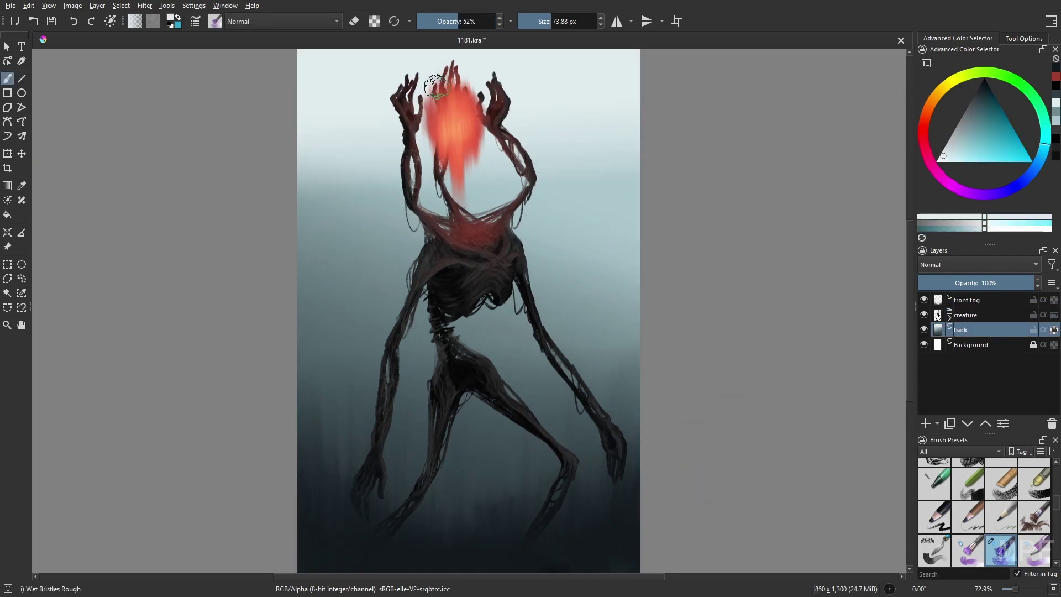
pyautogui.moveTo(402, 128)
pyautogui.mouseDown()
pyautogui.moveTo(386, 244)
pyautogui.moveTo(458, 133)
pyautogui.mouseUp()
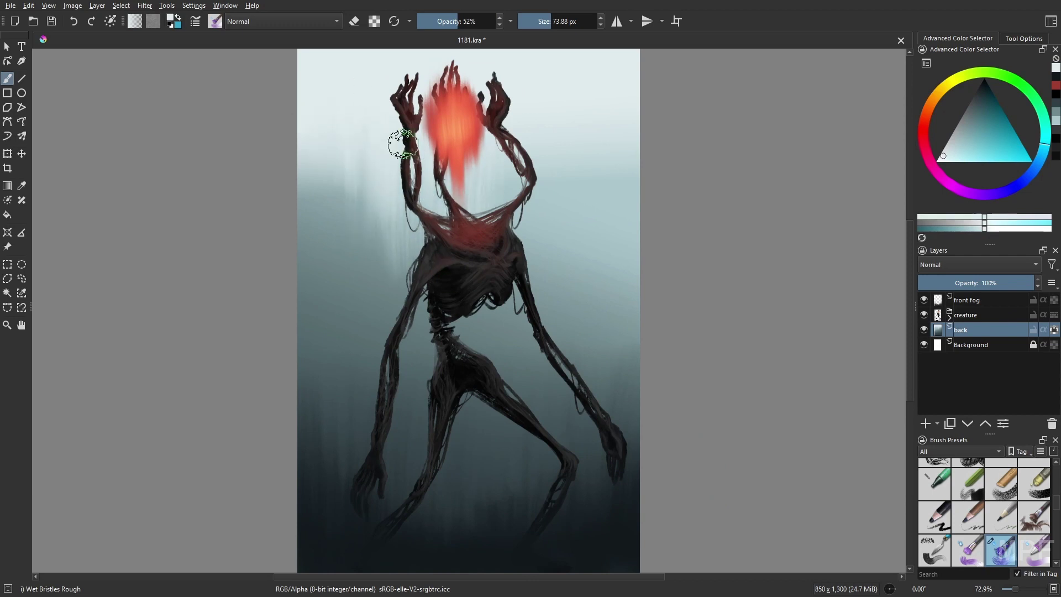
pyautogui.moveTo(543, 185); pyautogui.dragTo(545, 240)
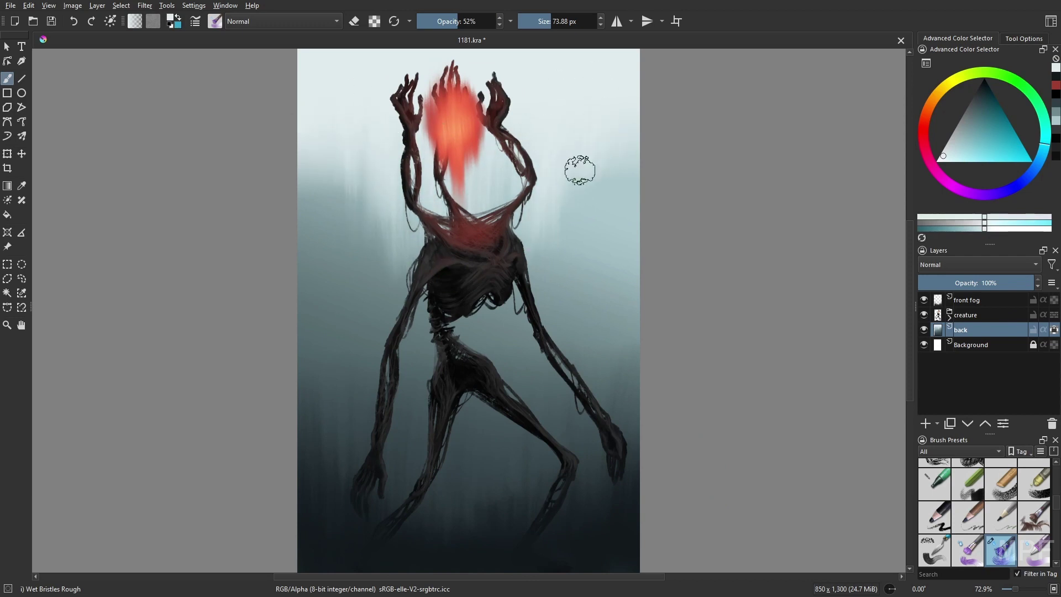
pyautogui.moveTo(359, 190); pyautogui.dragTo(360, 237)
pyautogui.moveTo(390, 207); pyautogui.dragTo(395, 278)
# Step: Streak the back layer with dark blue-grey around the legs and with grey-teal beside the shoulders
pyautogui.keyDown('ctrl'); pyautogui.click(534, 400); pyautogui.keyUp('ctrl')
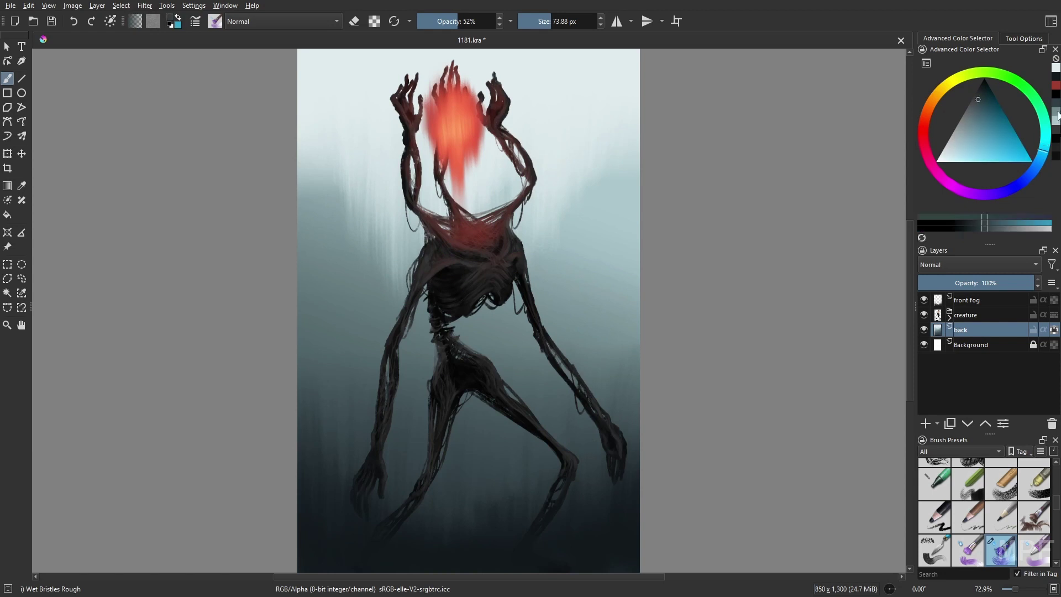
pyautogui.moveTo(534, 401)
pyautogui.mouseDown()
pyautogui.moveTo(534, 300)
pyautogui.moveTo(587, 411)
pyautogui.mouseUp()
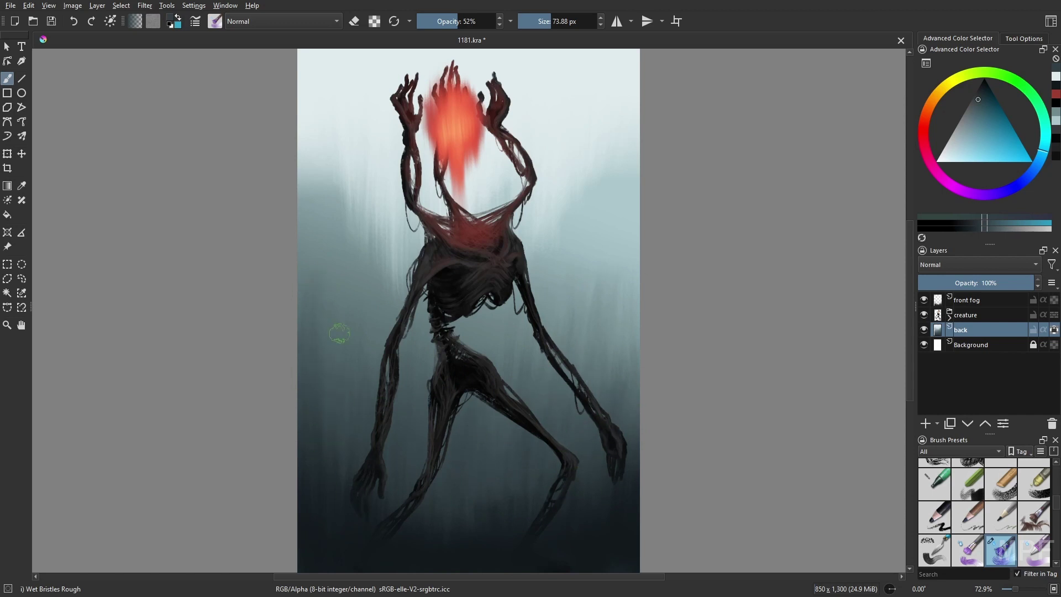
pyautogui.click(1057, 111)
pyautogui.moveTo(545, 222)
pyautogui.mouseDown()
pyautogui.moveTo(580, 194)
pyautogui.moveTo(604, 267)
pyautogui.moveTo(591, 262)
pyautogui.mouseUp()
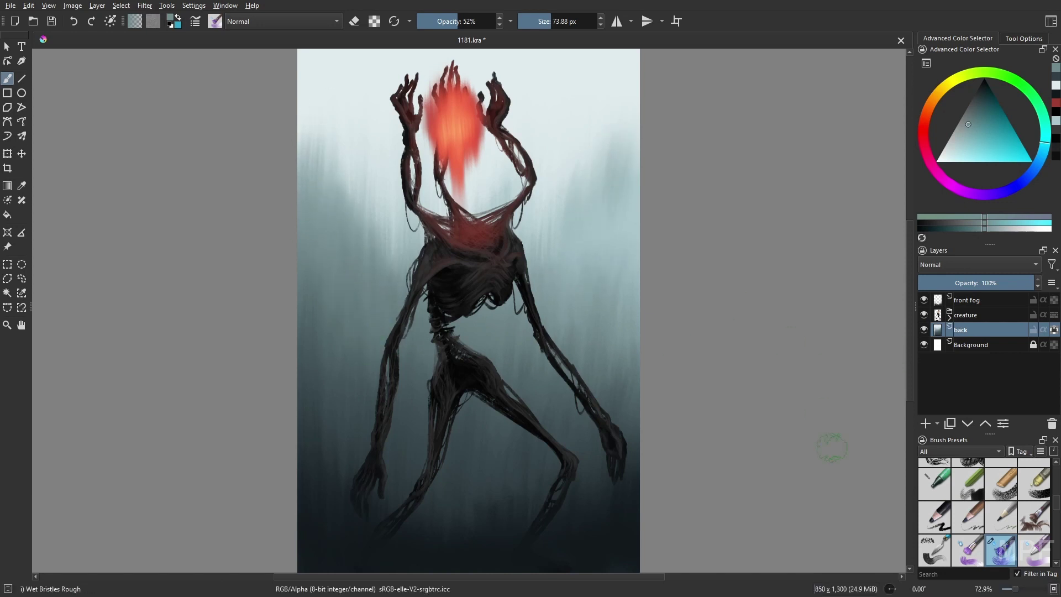
# Step: Add a paint layer above back and select the j) WaterC Special Splats brush at 38% opacity
pyautogui.click(925, 424)
pyautogui.rightClick(780, 425)
pyautogui.click(809, 496)
pyautogui.click(934, 551)
pyautogui.rightClick(766, 426)
pyautogui.rightClick(766, 425)
pyautogui.click(547, 21)
pyautogui.click(447, 21)
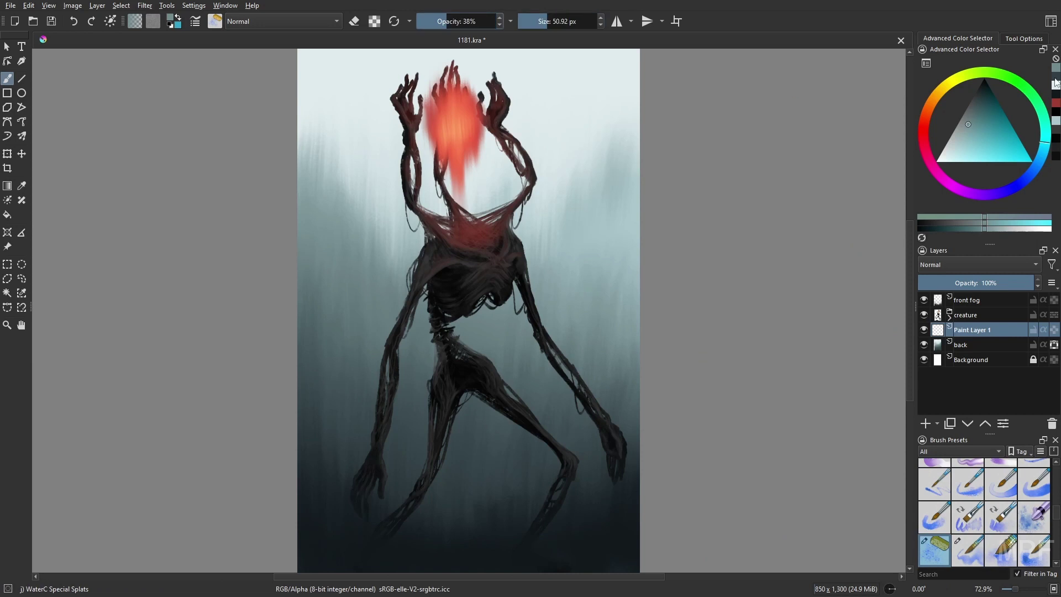
# Step: Undo the trial splatter and scatter dark blue-grey specks behind the lowered right-hand arm with the brush at 210.02 px
pyautogui.click(1056, 84)
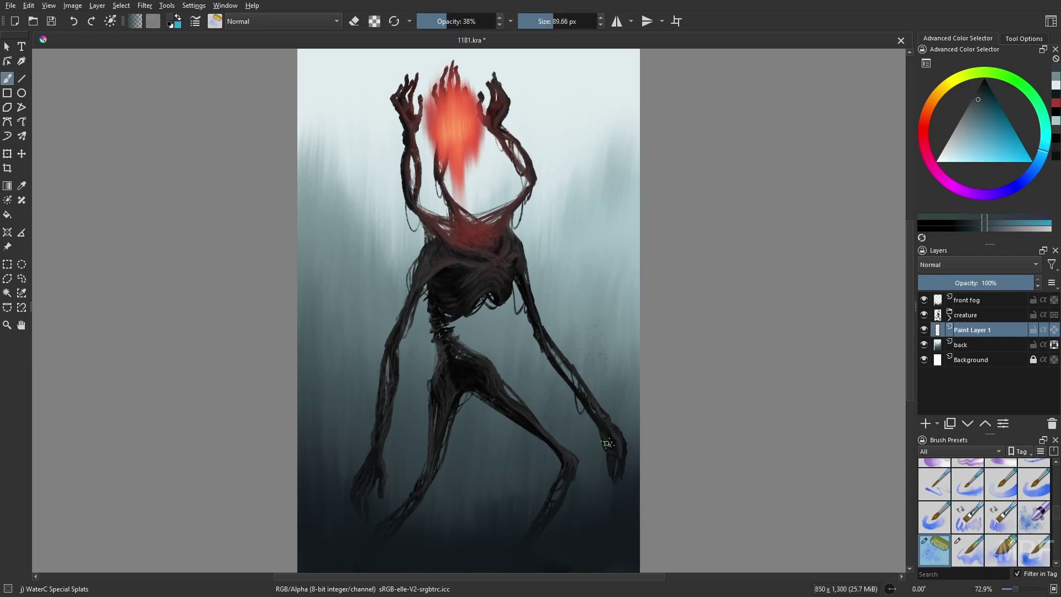
pyautogui.click(565, 21)
pyautogui.hotkey('ctrl', 'z')
pyautogui.moveTo(617, 348); pyautogui.dragTo(600, 456)
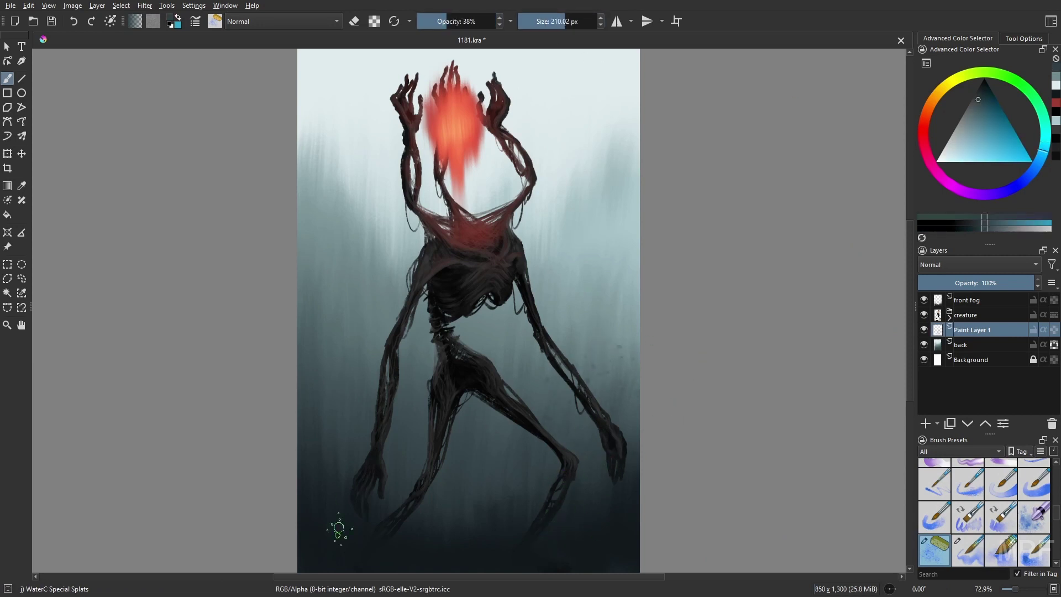
# Step: Scatter dark blue, grey-teal and pale specks across the backdrop around the creature with the splats brush
pyautogui.keyDown('ctrl'); pyautogui.click(550, 507); pyautogui.keyUp('ctrl')
pyautogui.moveTo(550, 508)
pyautogui.mouseDown()
pyautogui.moveTo(581, 550)
pyautogui.moveTo(325, 555)
pyautogui.mouseUp()
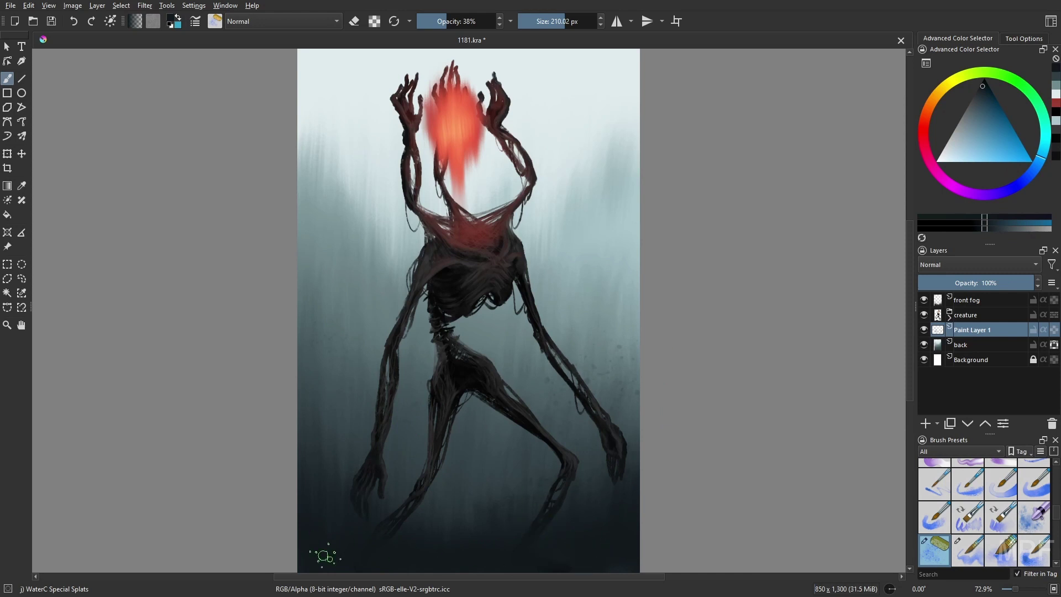
pyautogui.keyDown('ctrl'); pyautogui.click(619, 390); pyautogui.keyUp('ctrl')
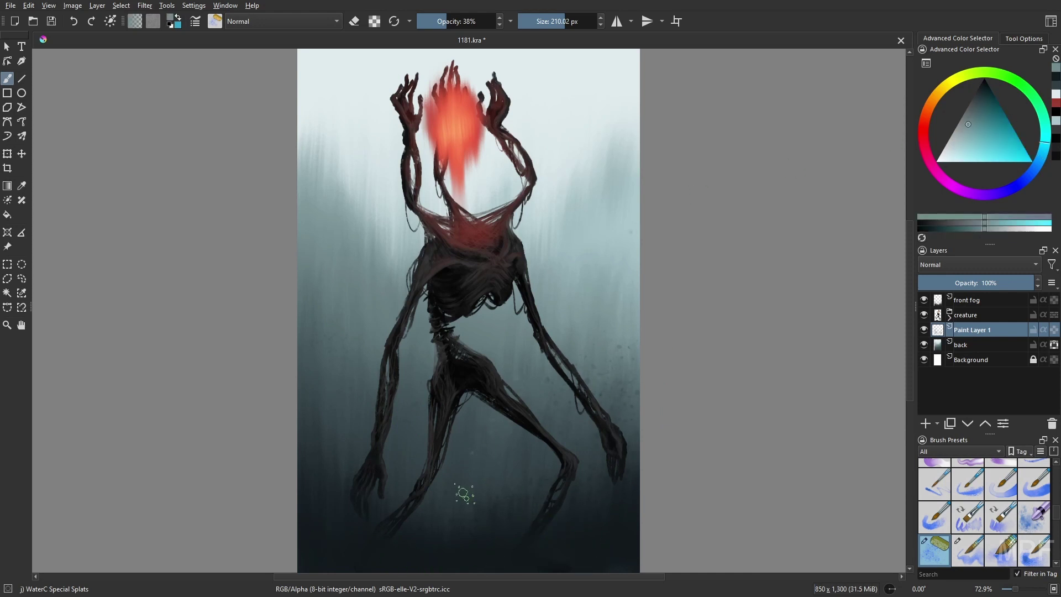
pyautogui.press('x')
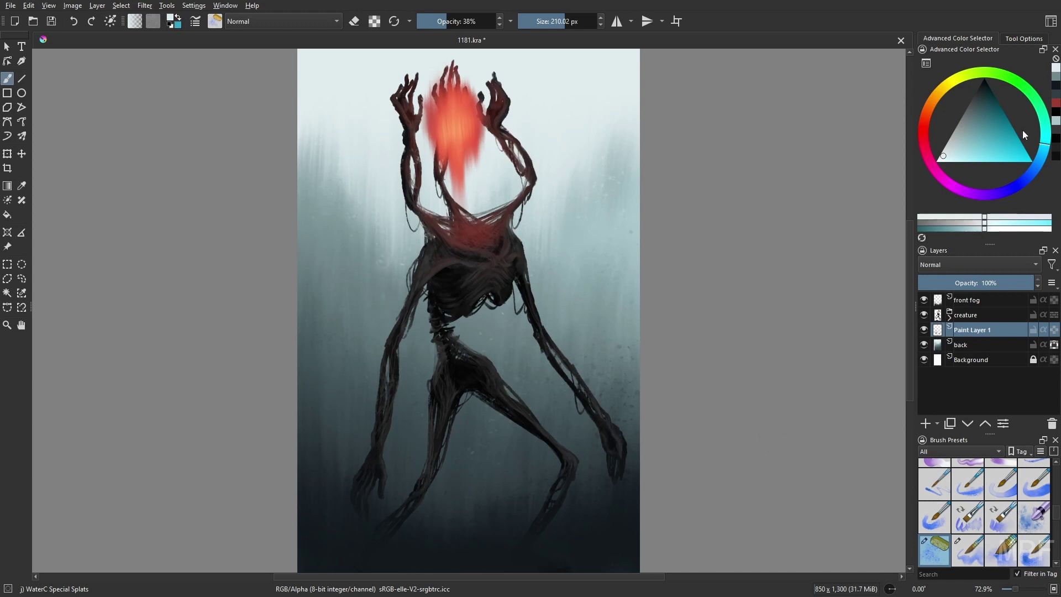
pyautogui.click(1056, 95)
# Step: Soften the specks around the legs by erasing with b) Airbrush Soft at 56% opacity and 175.10 px
pyautogui.rightClick(705, 367)
pyautogui.click(652, 305)
pyautogui.click(562, 21)
pyautogui.click(354, 21)
pyautogui.moveTo(488, 427); pyautogui.dragTo(495, 452)
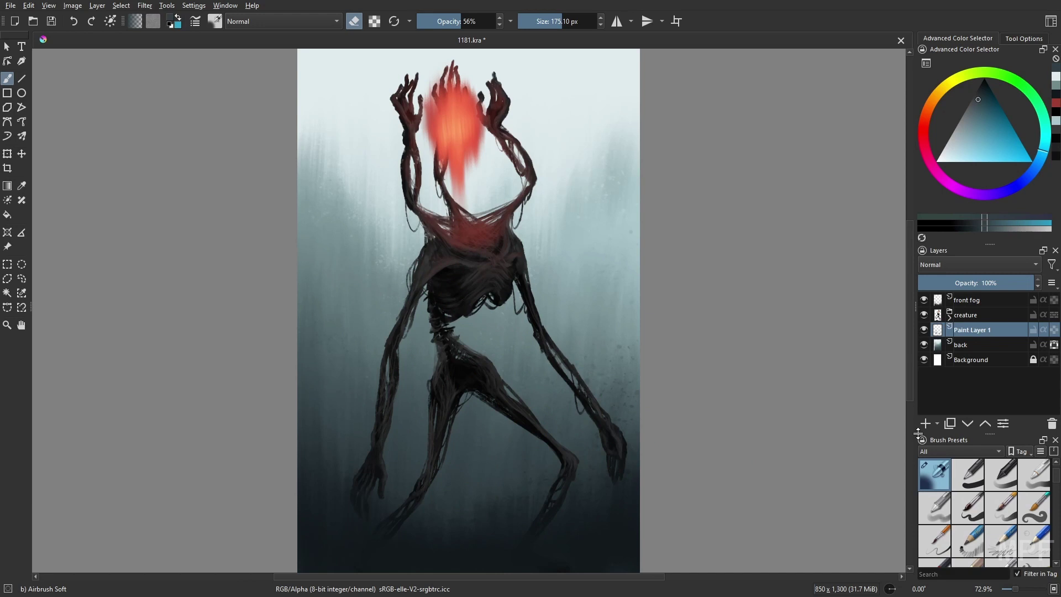
# Step: Rename the speck layer as dust
pyautogui.doubleClick(970, 330)
pyautogui.write('dust')
pyautogui.press('Return')
# Step: Choose the recently used dark red and make the red layer inside the creature group active
pyautogui.click(956, 319)
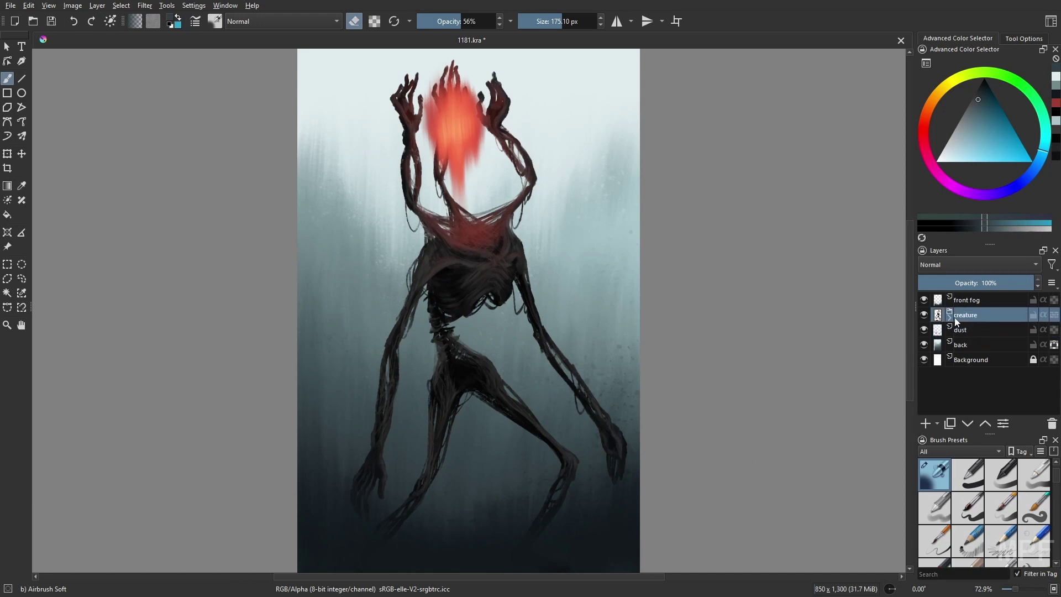
pyautogui.click(966, 303)
pyautogui.click(1056, 103)
pyautogui.rightClick(656, 283)
pyautogui.click(681, 358)
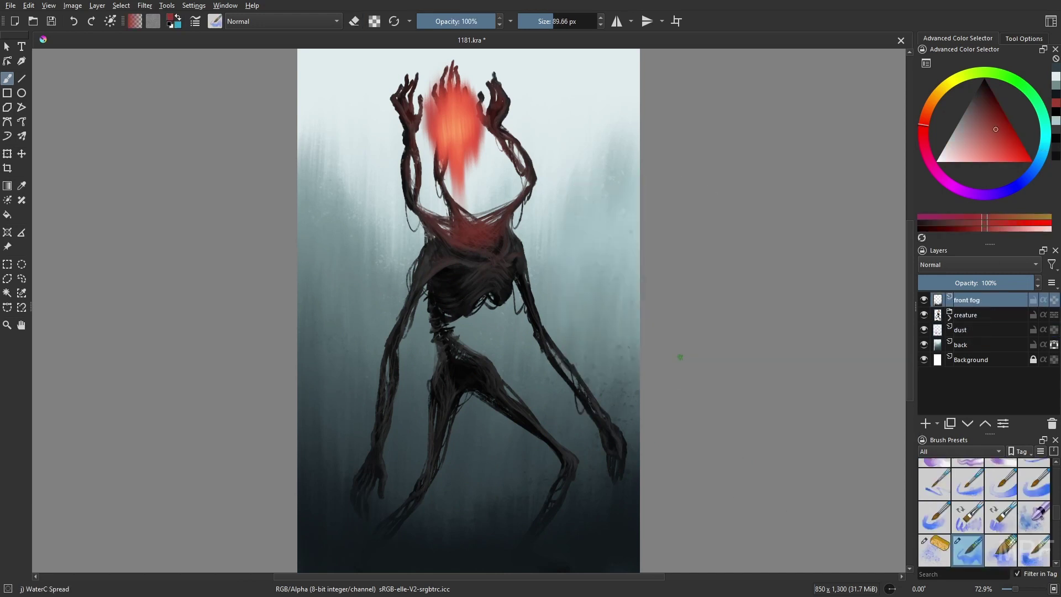
pyautogui.press('/')
pyautogui.click(950, 318)
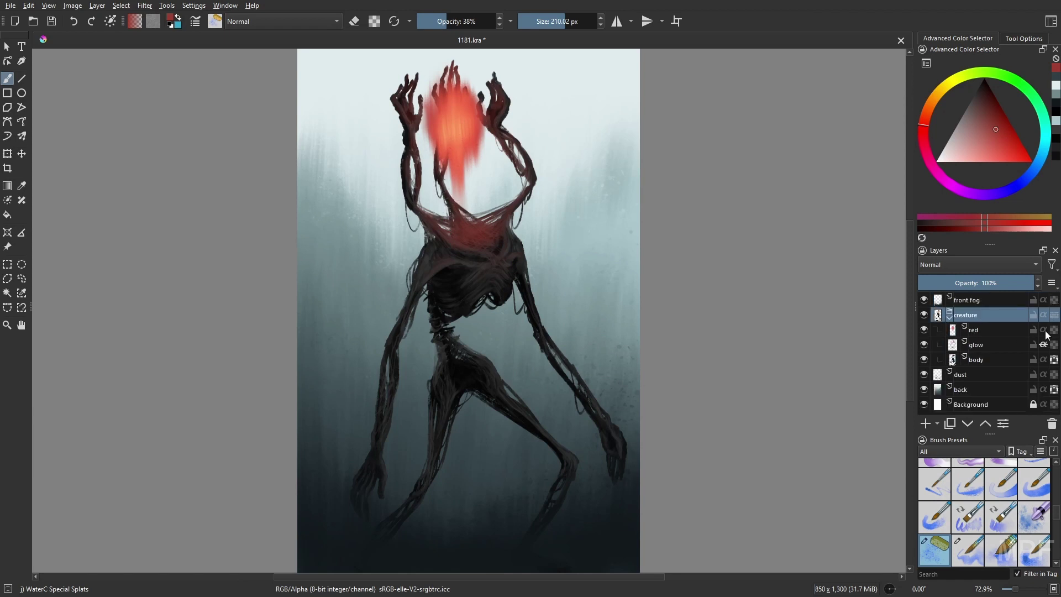
pyautogui.click(976, 330)
# Step: Brighten the core of the flame head with i) Wet Bristles Rough in Color Dodge at 52% opacity, using 18.77 and 33.30 px
pyautogui.rightClick(779, 418)
pyautogui.click(846, 465)
pyautogui.click(306, 21)
pyautogui.click(308, 38)
pyautogui.moveTo(542, 23); pyautogui.dragTo(530, 23)
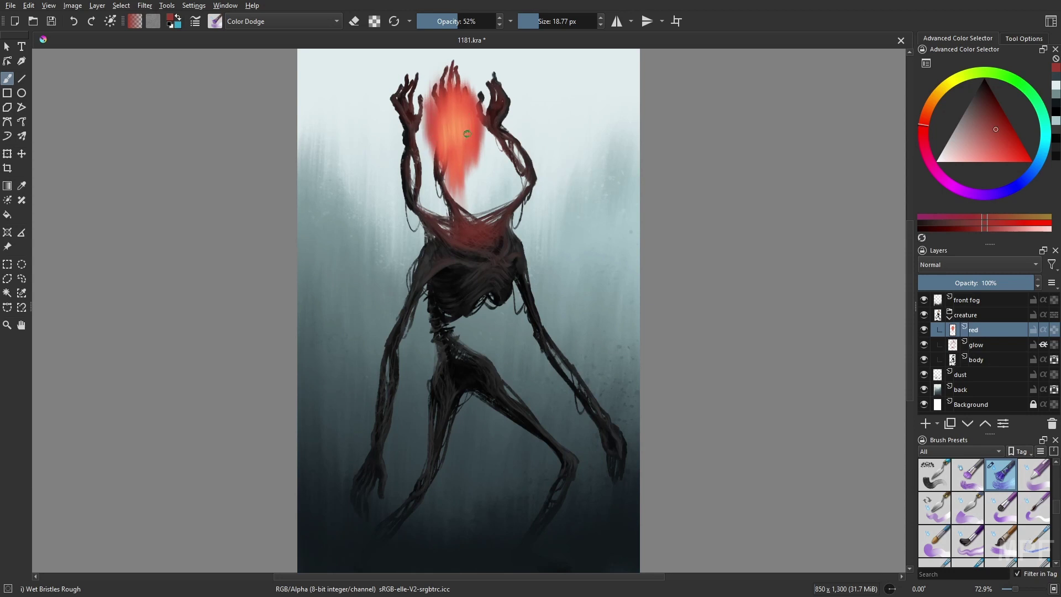
pyautogui.moveTo(463, 145); pyautogui.dragTo(465, 119)
pyautogui.press('m')
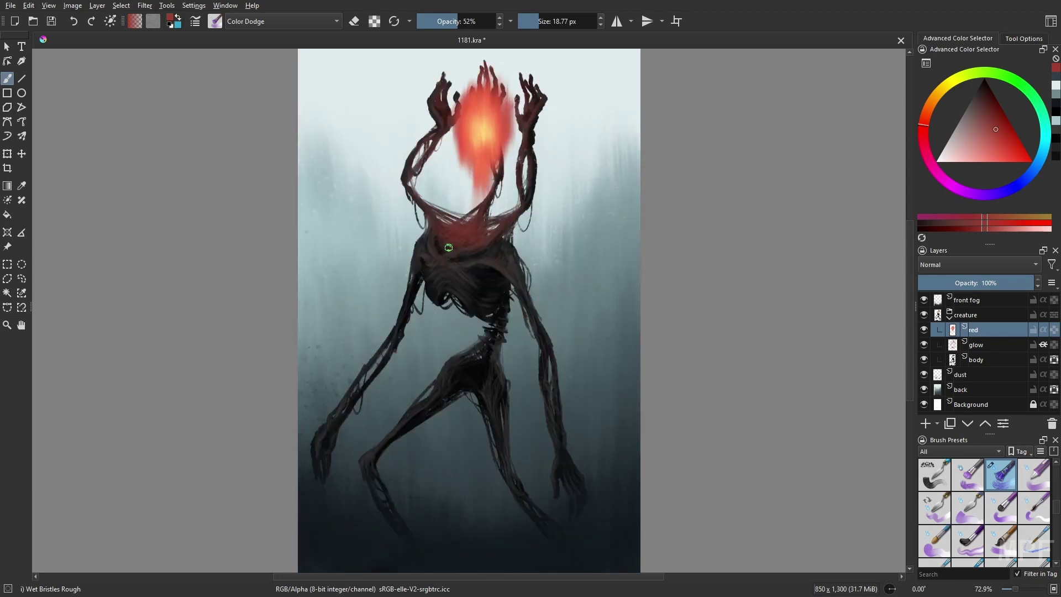
pyautogui.press(']')
pyautogui.press(']')
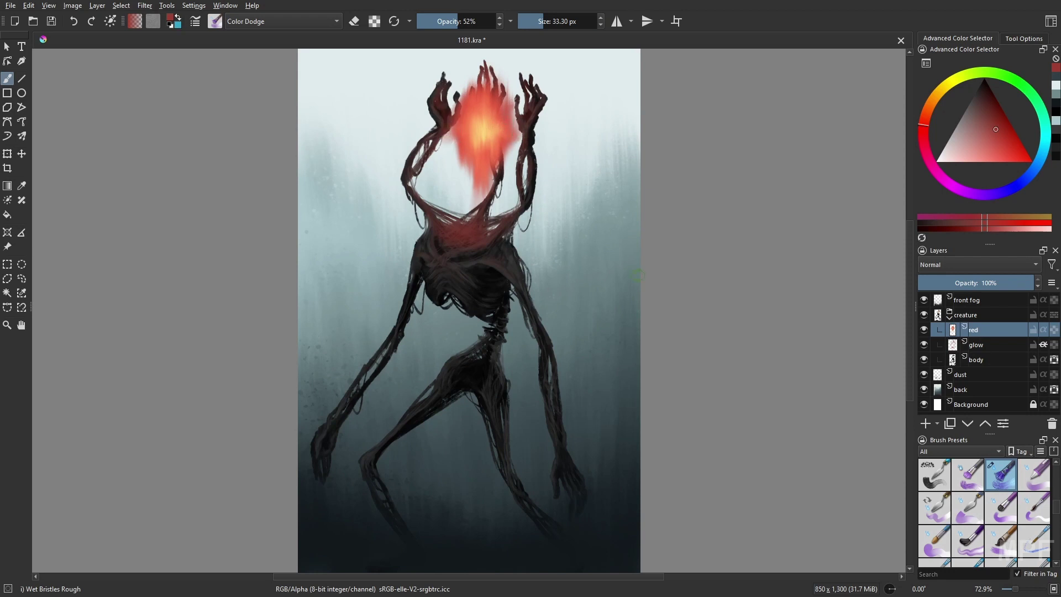
# Step: Add a layer named mult above body, with alpha inheritance on and the blending mode set to Multiply
pyautogui.click(985, 359)
pyautogui.press('Insert')
pyautogui.doubleClick(986, 360)
pyautogui.write('mult')
pyautogui.click(1036, 360)
pyautogui.click(940, 263)
pyautogui.click(940, 256)
# Step: Darken the creature's torso, arms and legs on the mult layer with grey-teal Gamer Knife Maybe strokes at 93.92 and 47 px
pyautogui.rightClick(779, 355)
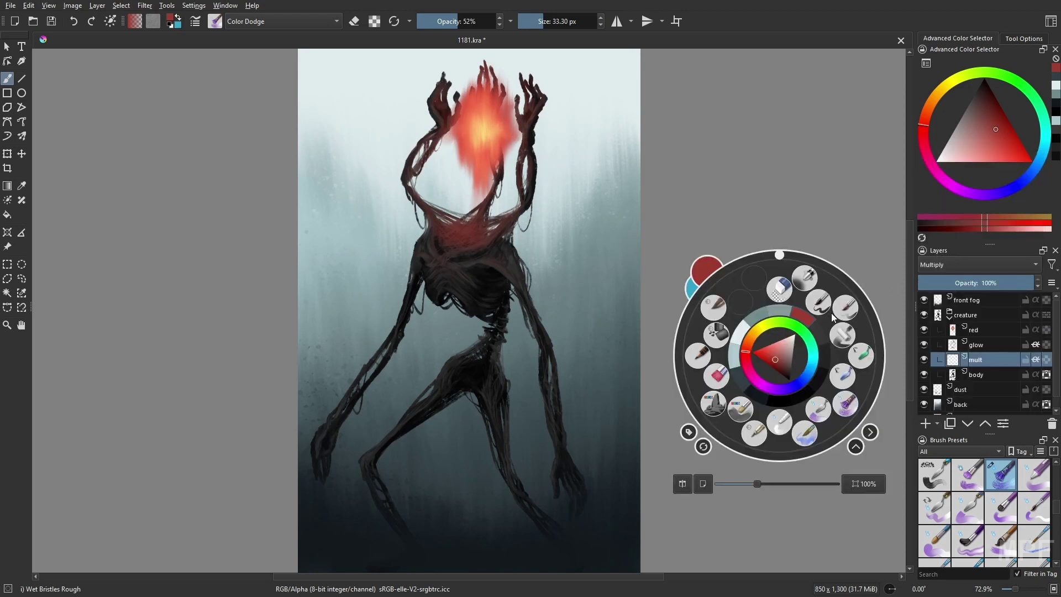
pyautogui.click(832, 313)
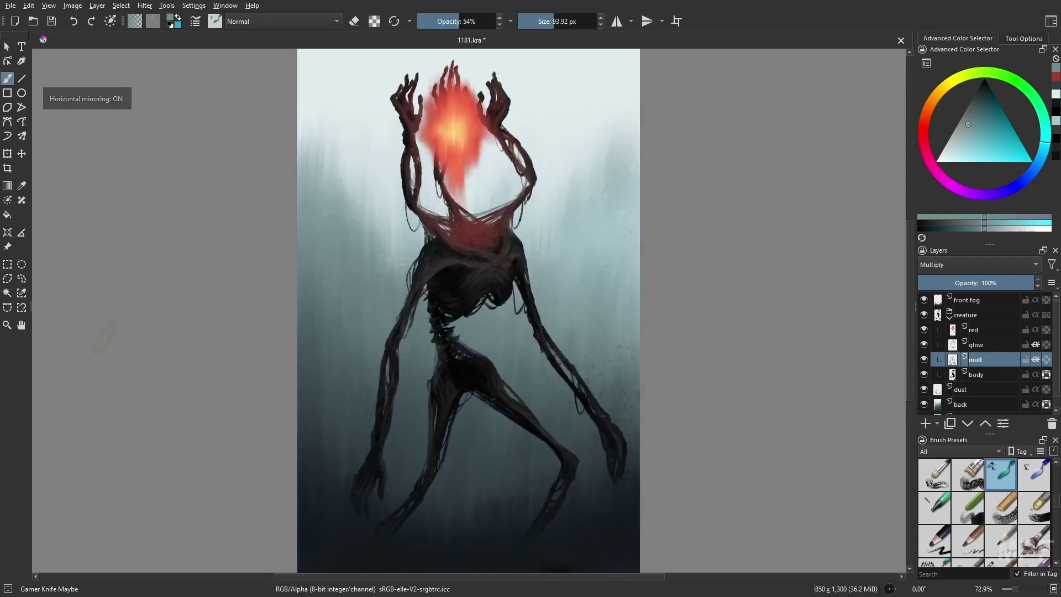
pyautogui.press('[')
pyautogui.press('[')
pyautogui.press('[')
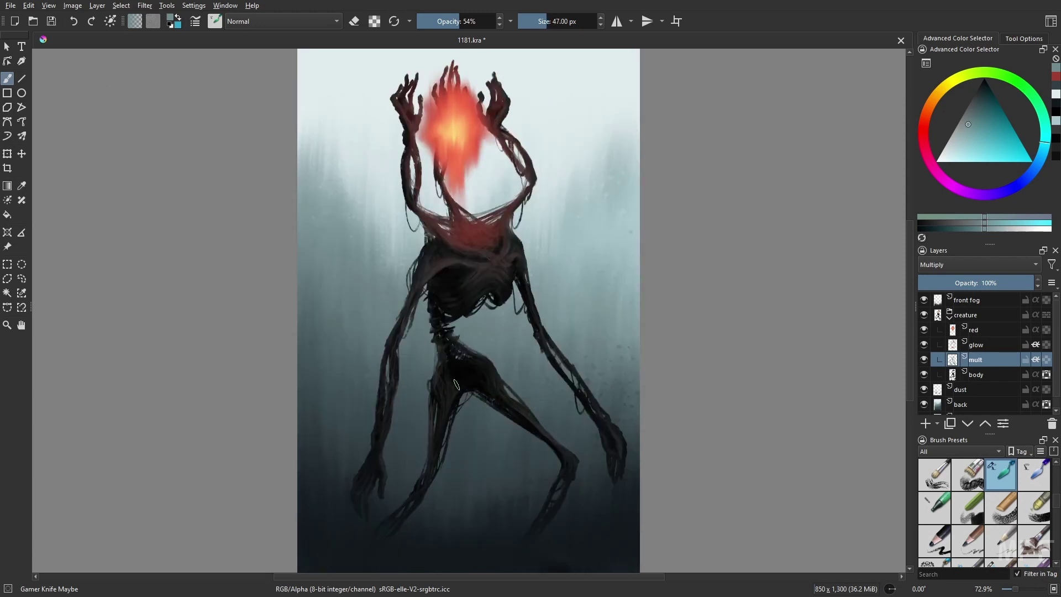
pyautogui.press('e')
pyautogui.press('e')
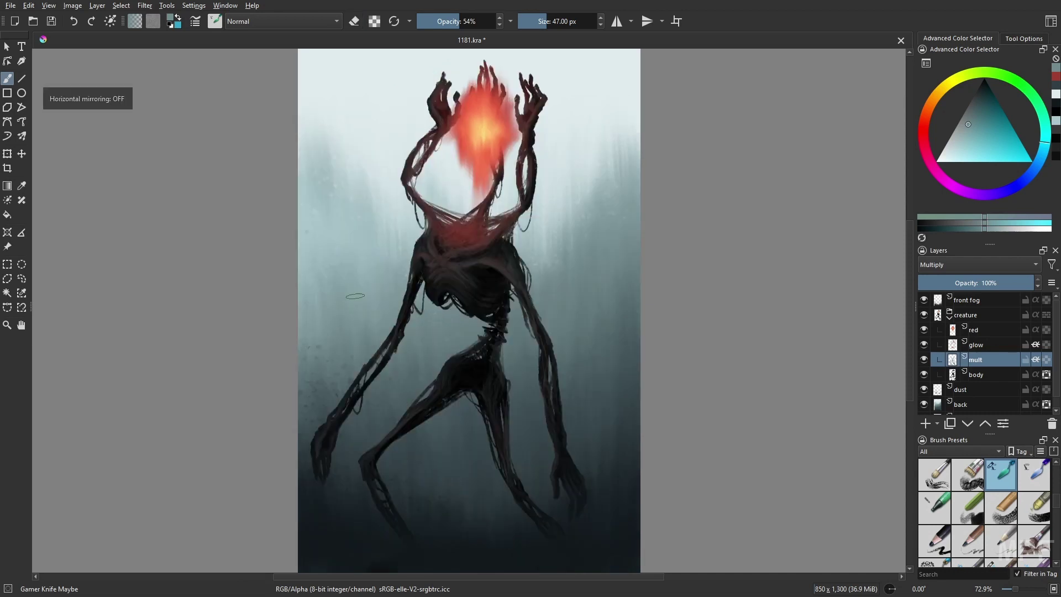
# Step: Paint dark blue-grey fog over the feet on front fog with i) Wet Bristles Rough, Normal mode, 80% opacity, and save the file
pyautogui.click(949, 317)
pyautogui.click(974, 302)
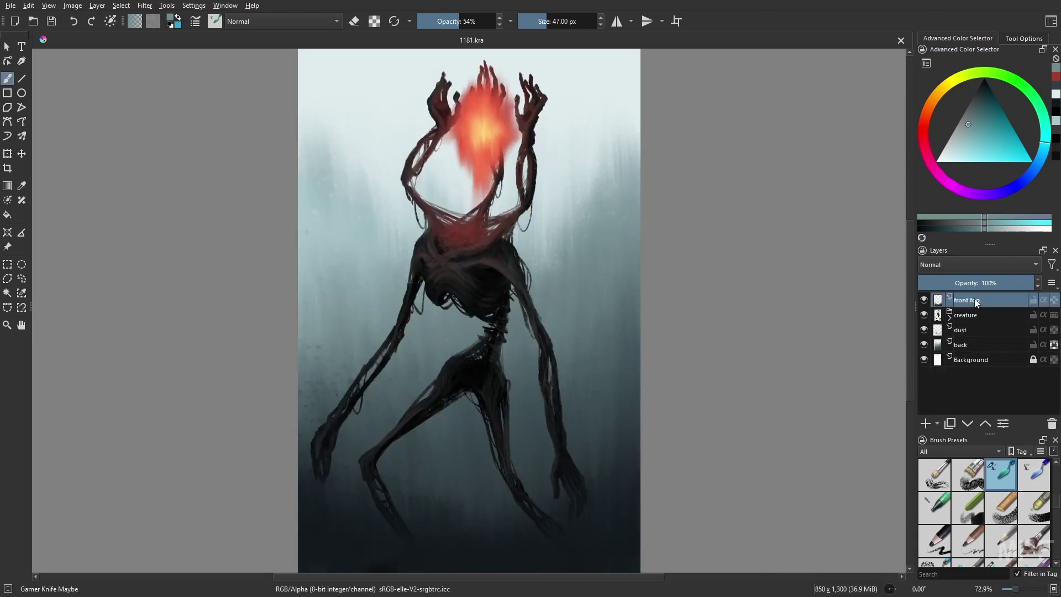
pyautogui.rightClick(778, 399)
pyautogui.click(844, 446)
pyautogui.moveTo(500, 493); pyautogui.dragTo(498, 468)
pyautogui.moveTo(387, 539)
pyautogui.mouseDown()
pyautogui.moveTo(351, 544)
pyautogui.moveTo(373, 532)
pyautogui.mouseUp()
pyautogui.click(480, 21)
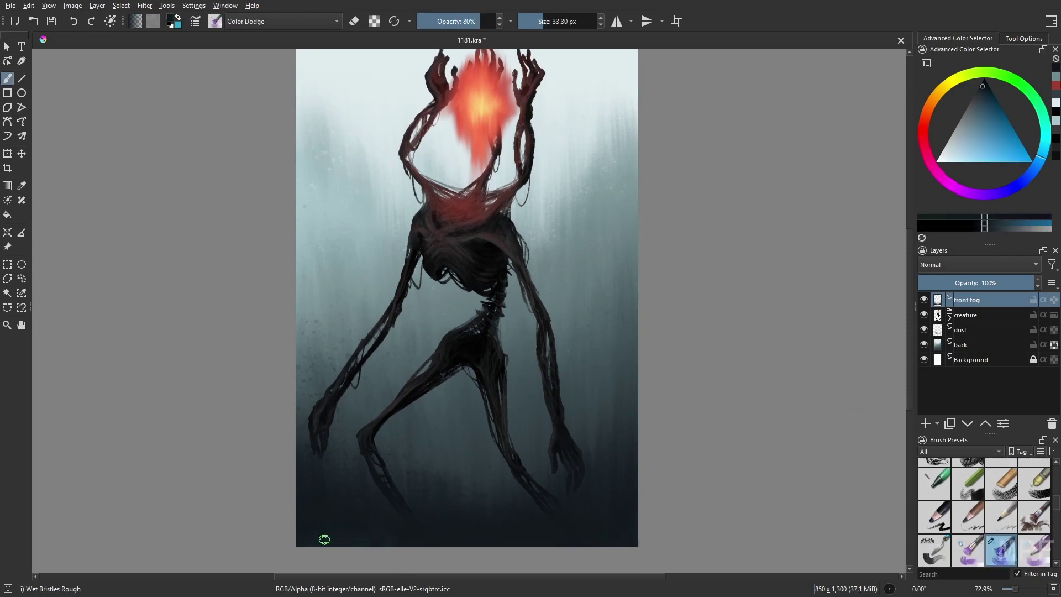
pyautogui.click(282, 21)
pyautogui.click(292, 106)
pyautogui.press('2')
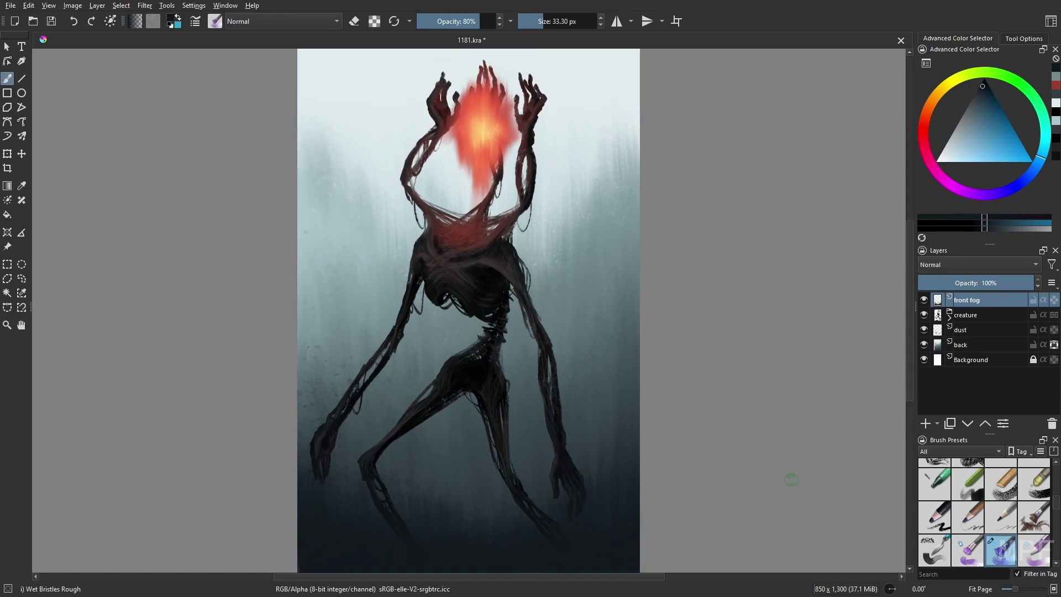
pyautogui.hotkey('ctrl', 's')
# Step: Add a new paint layer directly above the glow layer in the creature group
pyautogui.click(950, 315)
pyautogui.click(995, 344)
pyautogui.click(1037, 358)
pyautogui.click(1037, 358)
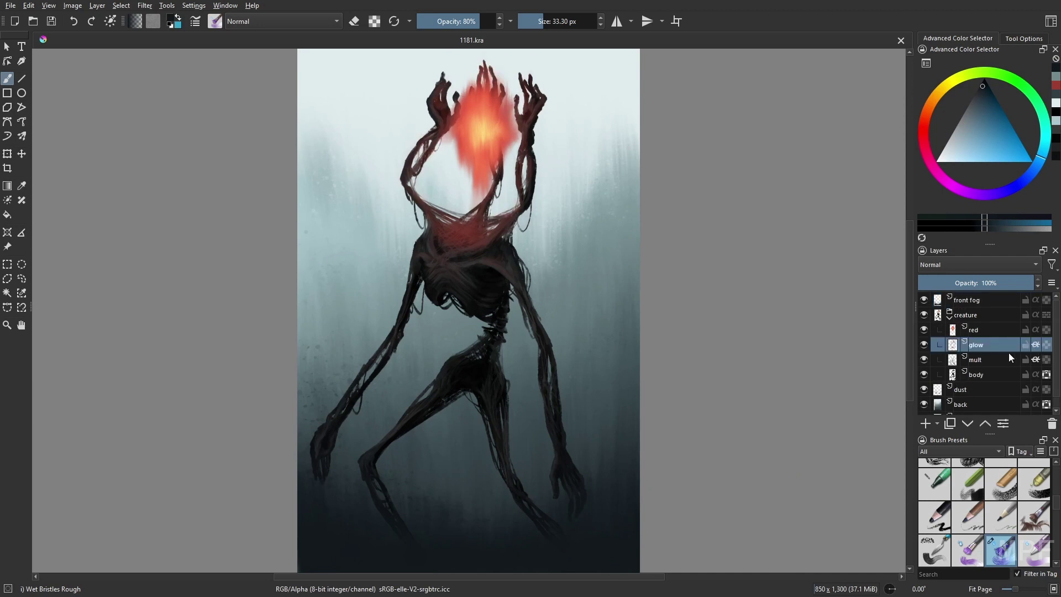
pyautogui.click(987, 358)
pyautogui.click(983, 345)
pyautogui.click(926, 423)
# Step: Paint thin red-orange wisps below the flame head and between the raised arms with j) WaterC Spread at 100% opacity and 89.66 px
pyautogui.rightClick(898, 415)
pyautogui.click(804, 491)
pyautogui.click(926, 119)
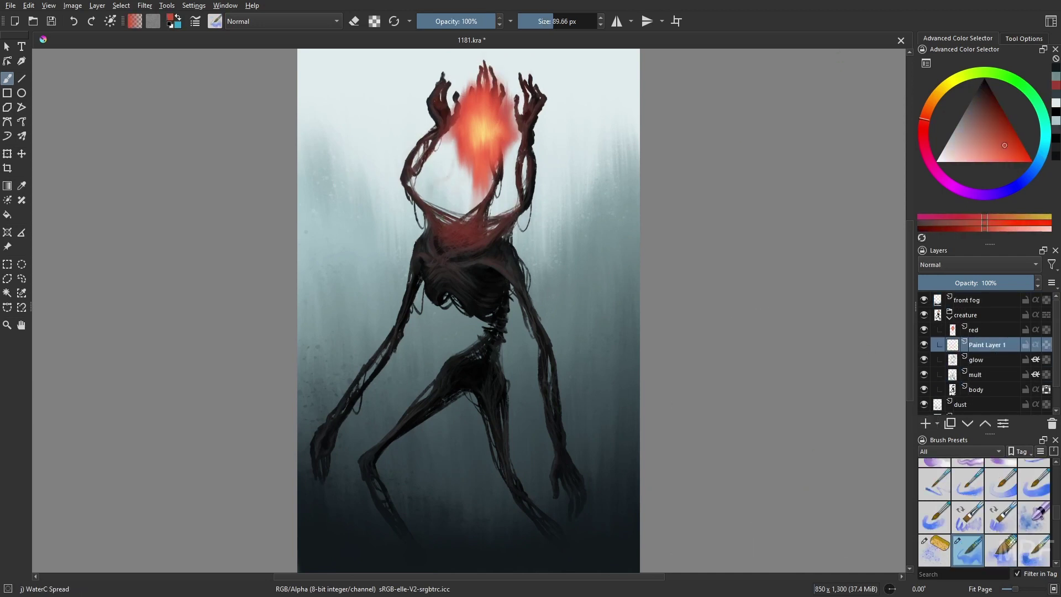
pyautogui.moveTo(455, 157); pyautogui.dragTo(441, 181)
pyautogui.moveTo(457, 172); pyautogui.dragTo(464, 213)
pyautogui.moveTo(503, 168); pyautogui.dragTo(499, 222)
pyautogui.moveTo(517, 141); pyautogui.dragTo(513, 175)
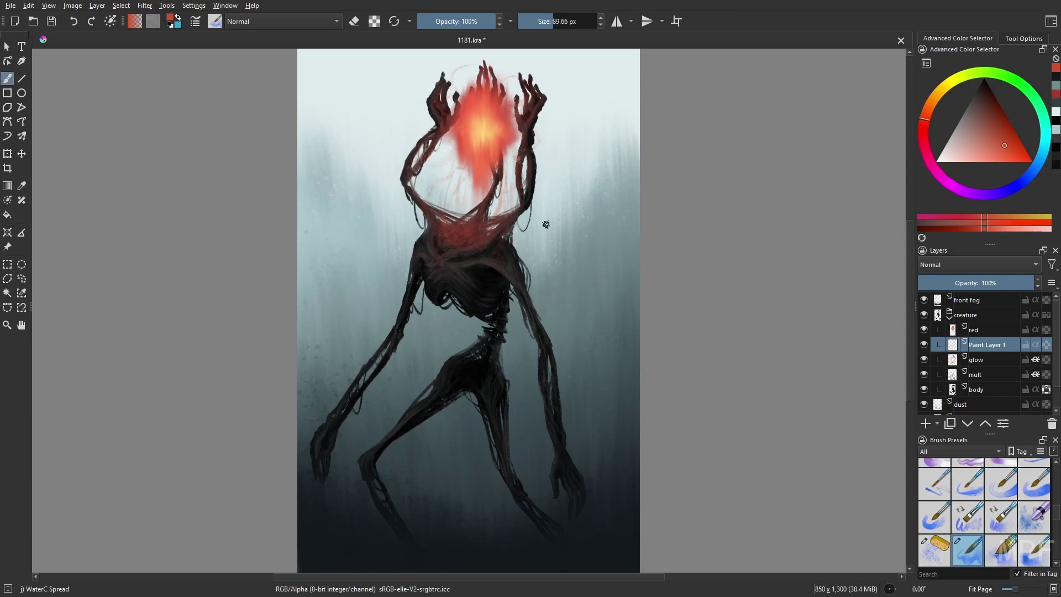
# Step: Paint faint red wisps spreading across the pale sky around the raised arms with the brush at 37% opacity
pyautogui.click(446, 21)
pyautogui.moveTo(431, 98); pyautogui.dragTo(347, 119)
pyautogui.moveTo(454, 159); pyautogui.dragTo(335, 161)
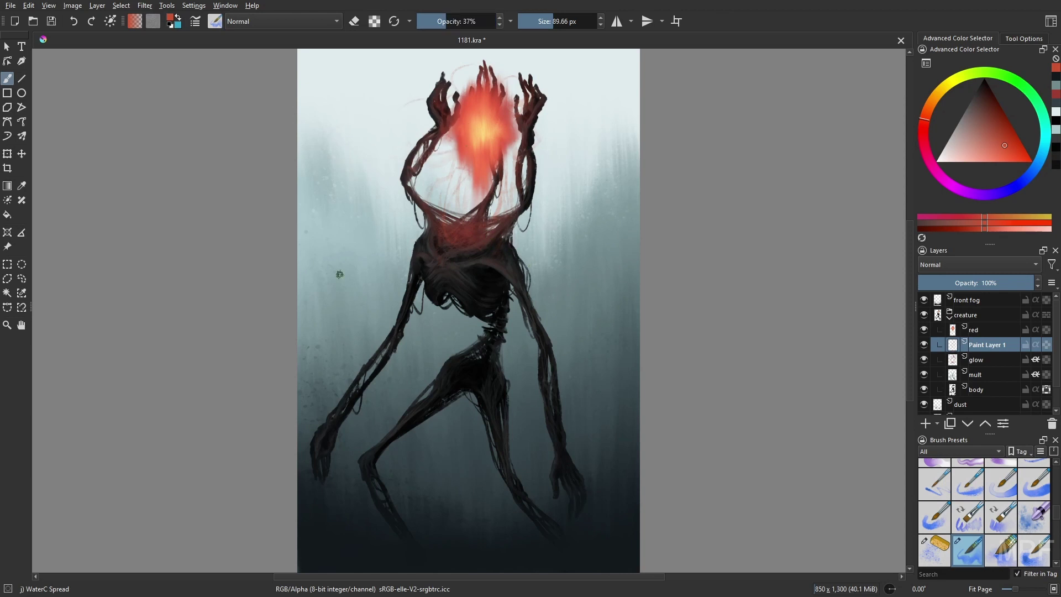
pyautogui.moveTo(550, 24); pyautogui.dragTo(555, 24)
pyautogui.rightClick(780, 347)
pyautogui.click(715, 395)
pyautogui.click(977, 389)
pyautogui.rightClick(634, 309)
pyautogui.click(354, 21)
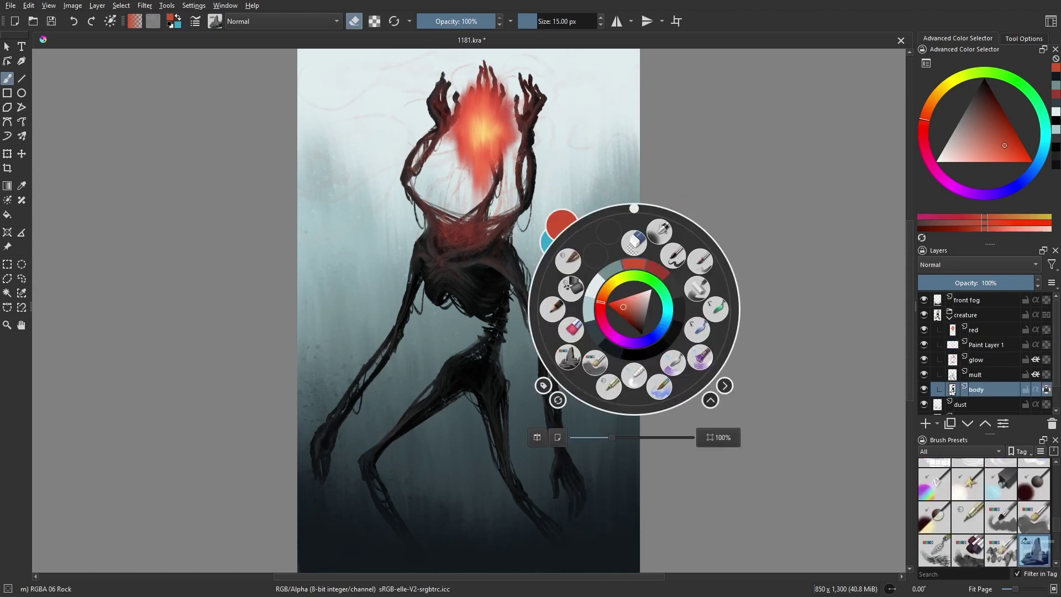
pyautogui.rightClick(634, 309)
pyautogui.press('[')
pyautogui.press('[')
pyautogui.press('[')
pyautogui.press('[')
pyautogui.press('[')
pyautogui.press('[')
pyautogui.press('[')
pyautogui.press('[')
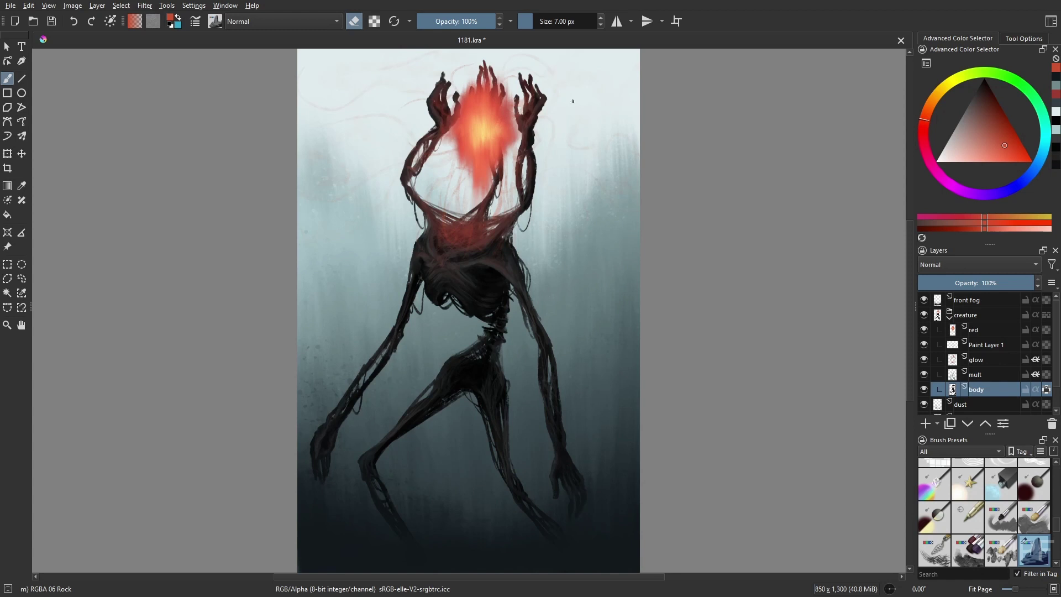
# Step: Set Gamer Knife Maybe to erase on the glow layer at 74% opacity and 12 px, with a dark red sampled from the chest
pyautogui.click(983, 329)
pyautogui.click(981, 360)
pyautogui.rightClick(780, 323)
pyautogui.click(705, 313)
pyautogui.keyDown('ctrl'); pyautogui.click(470, 229); pyautogui.keyUp('ctrl')
pyautogui.moveTo(486, 189); pyautogui.dragTo(445, 189)
pyautogui.press('e')
pyautogui.press('o')
pyautogui.press('o')
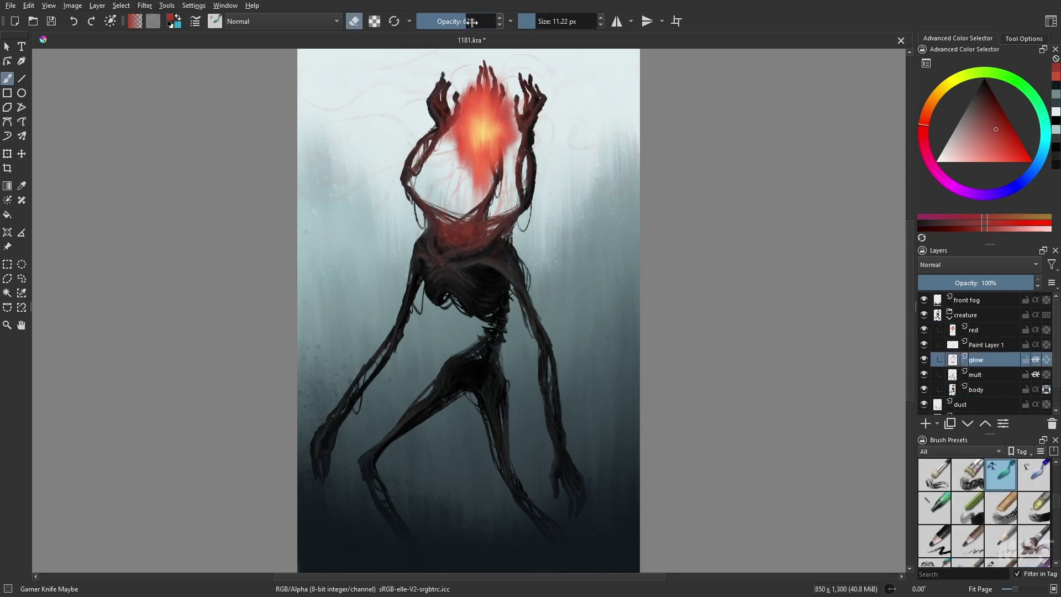
pyautogui.press(']')
# Step: Hide and show the glow layer to compare the creature with and without its red light
pyautogui.click(923, 360)
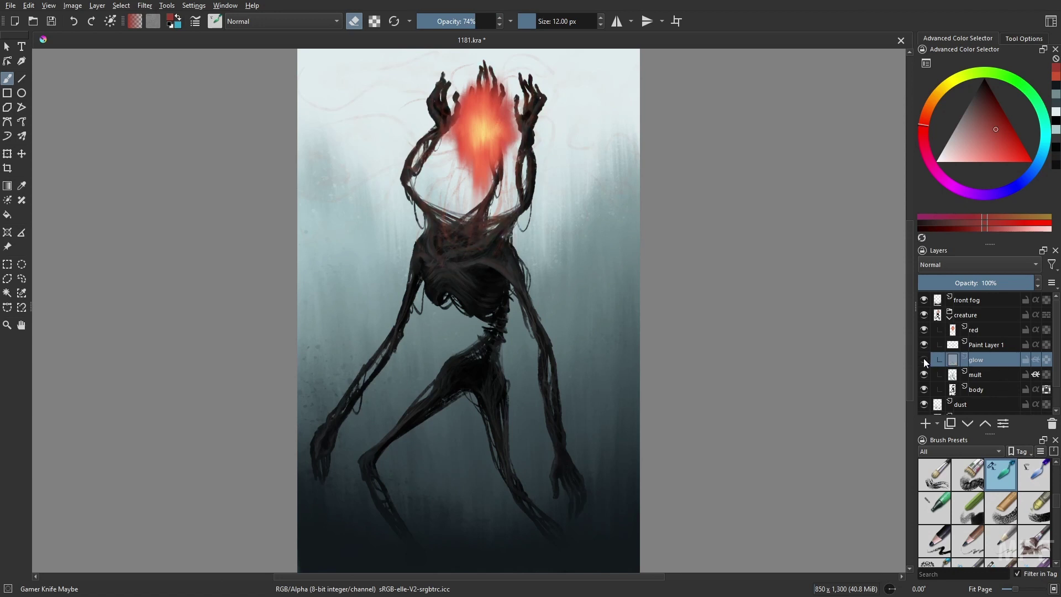
pyautogui.click(952, 345)
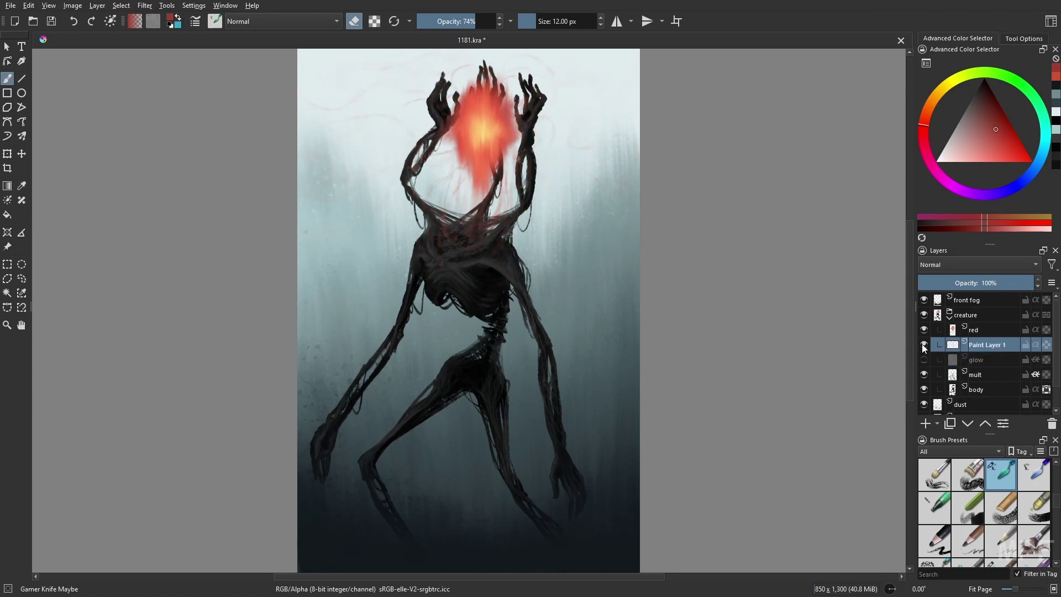
pyautogui.click(923, 360)
pyautogui.click(977, 359)
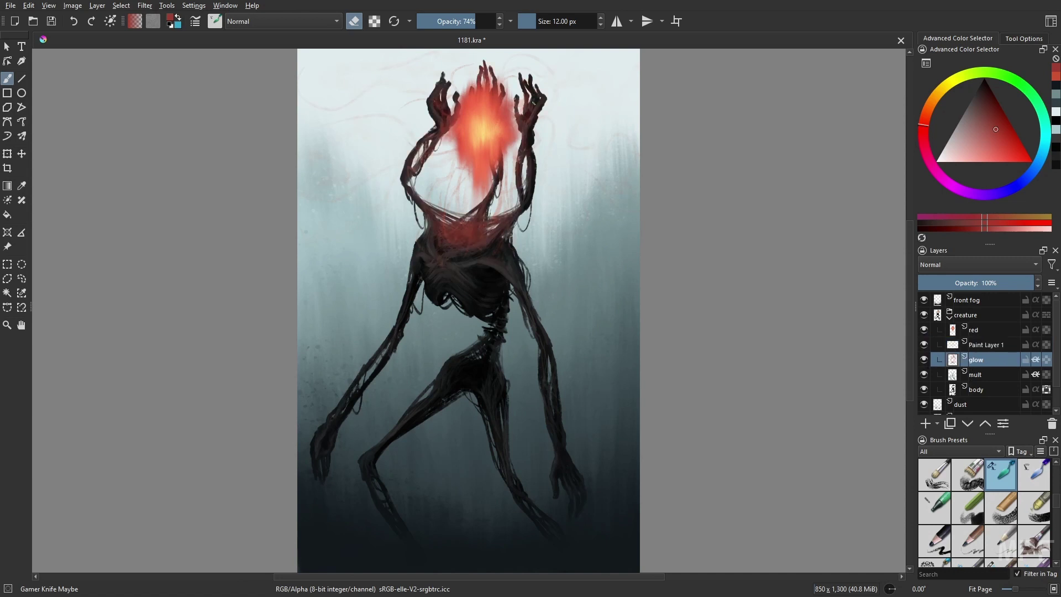
# Step: Turn erasing off, merge the red layer into the wisp layer below it, and collapse the creature group
pyautogui.press('e')
pyautogui.click(983, 341)
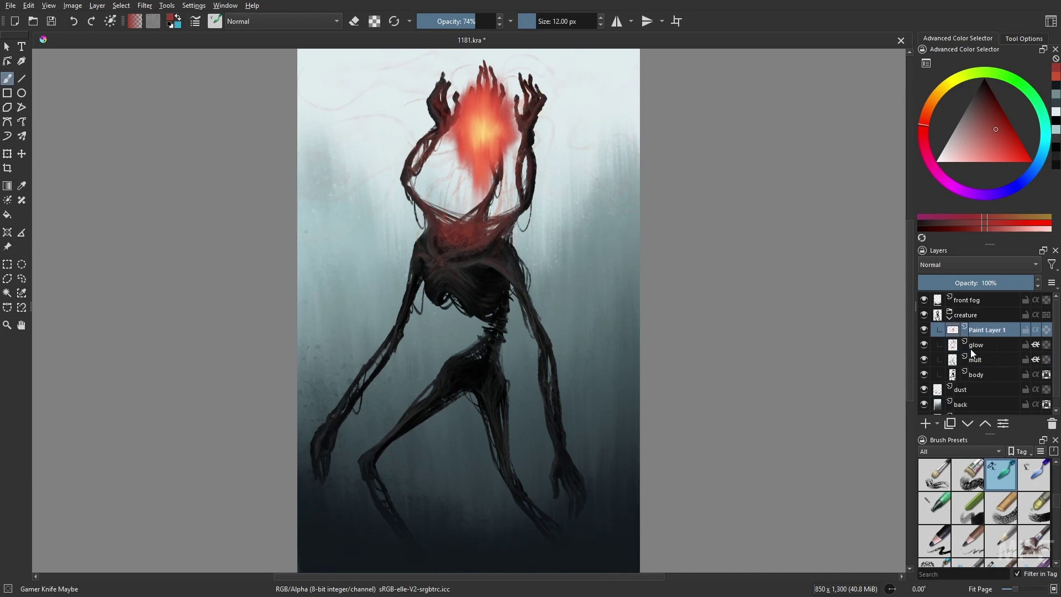
pyautogui.hotkey('shift', 'Delete')
pyautogui.click(950, 318)
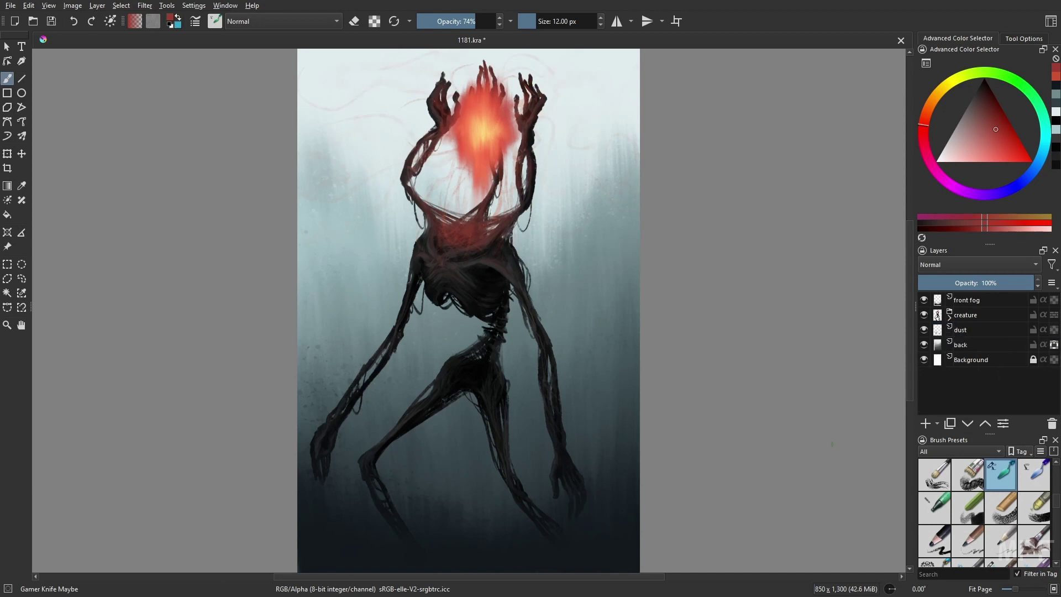